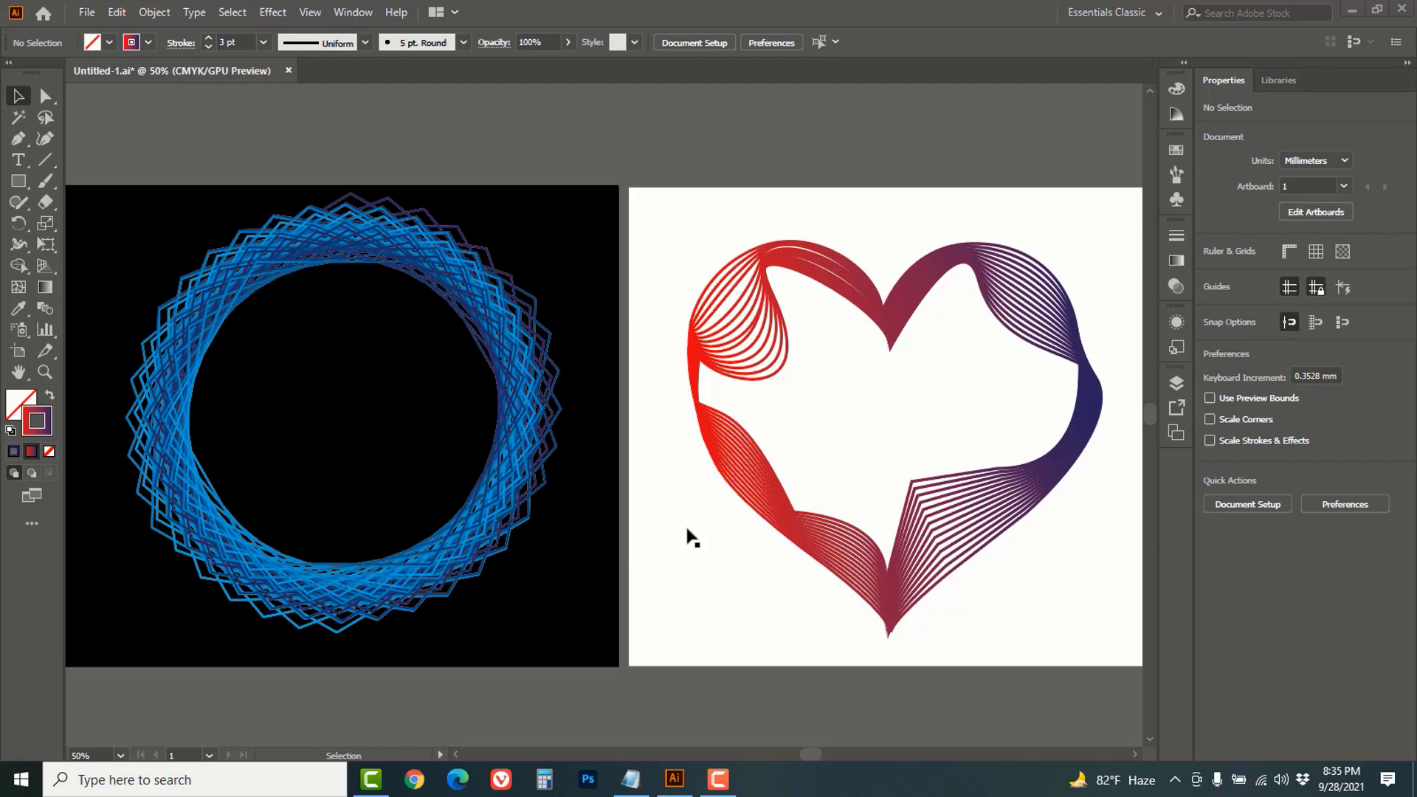
- Close the current document without saving it and create a new landscape A4 document, 297 x 210 mm
{"action": "left_click", "coordinate": [289, 70]}
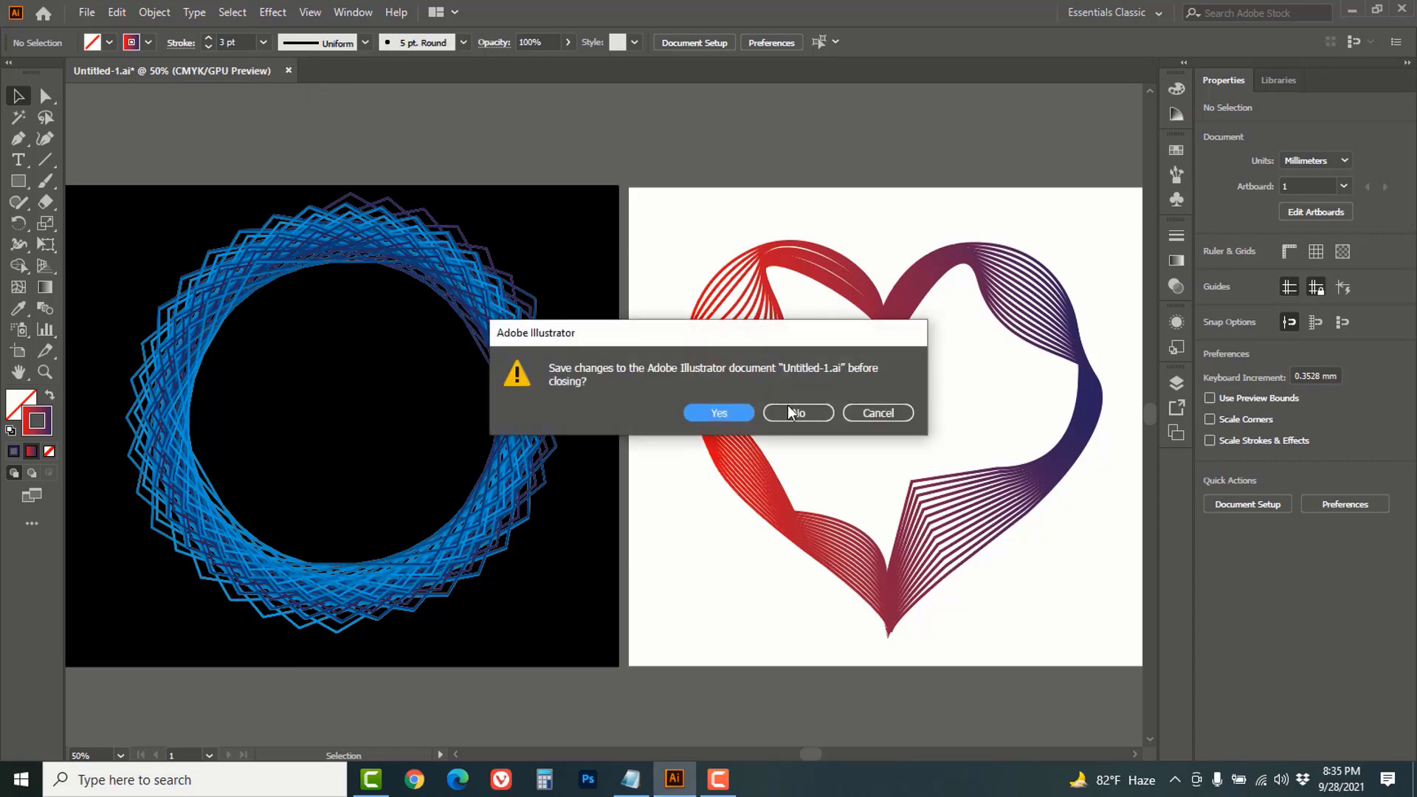
{"action": "left_click", "coordinate": [791, 412]}
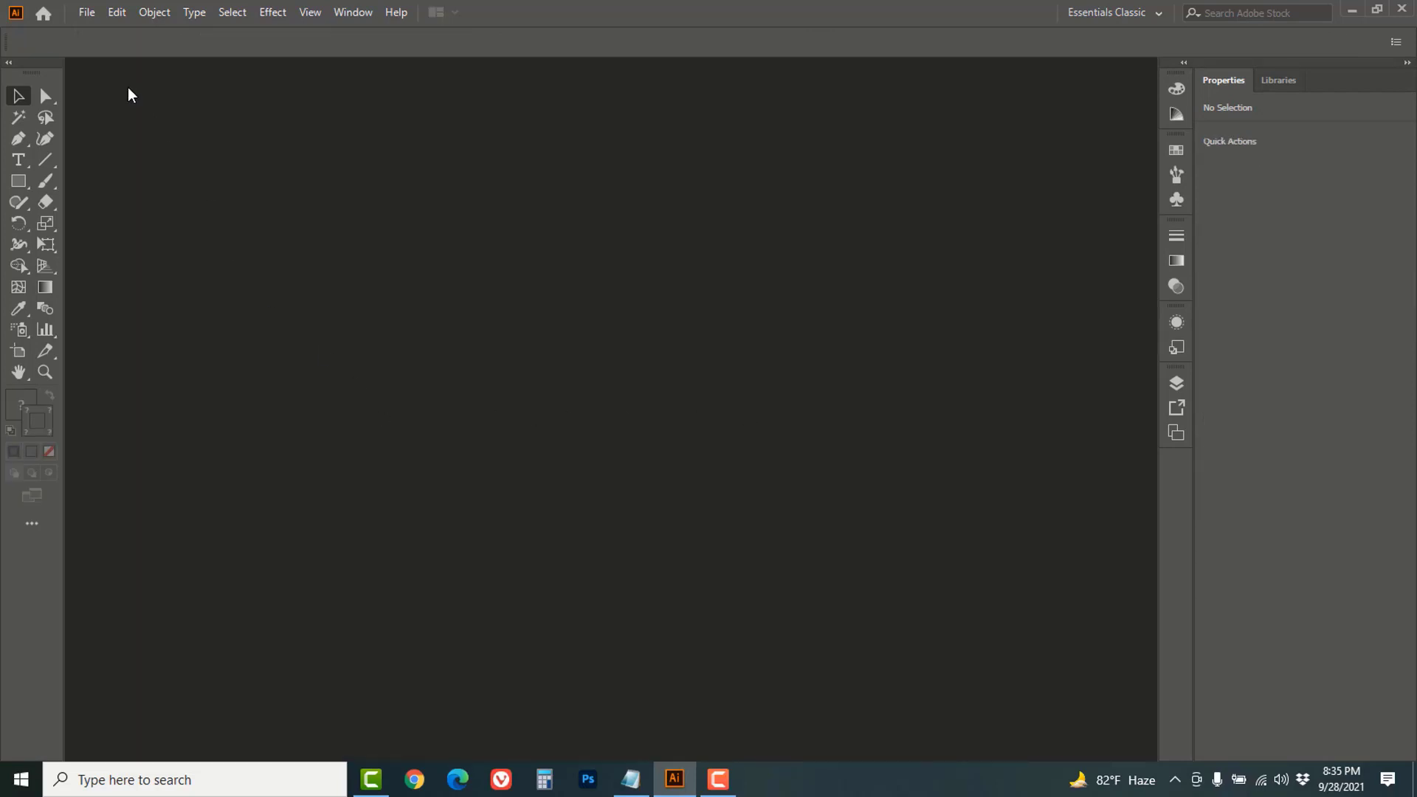
{"action": "left_click", "coordinate": [87, 13]}
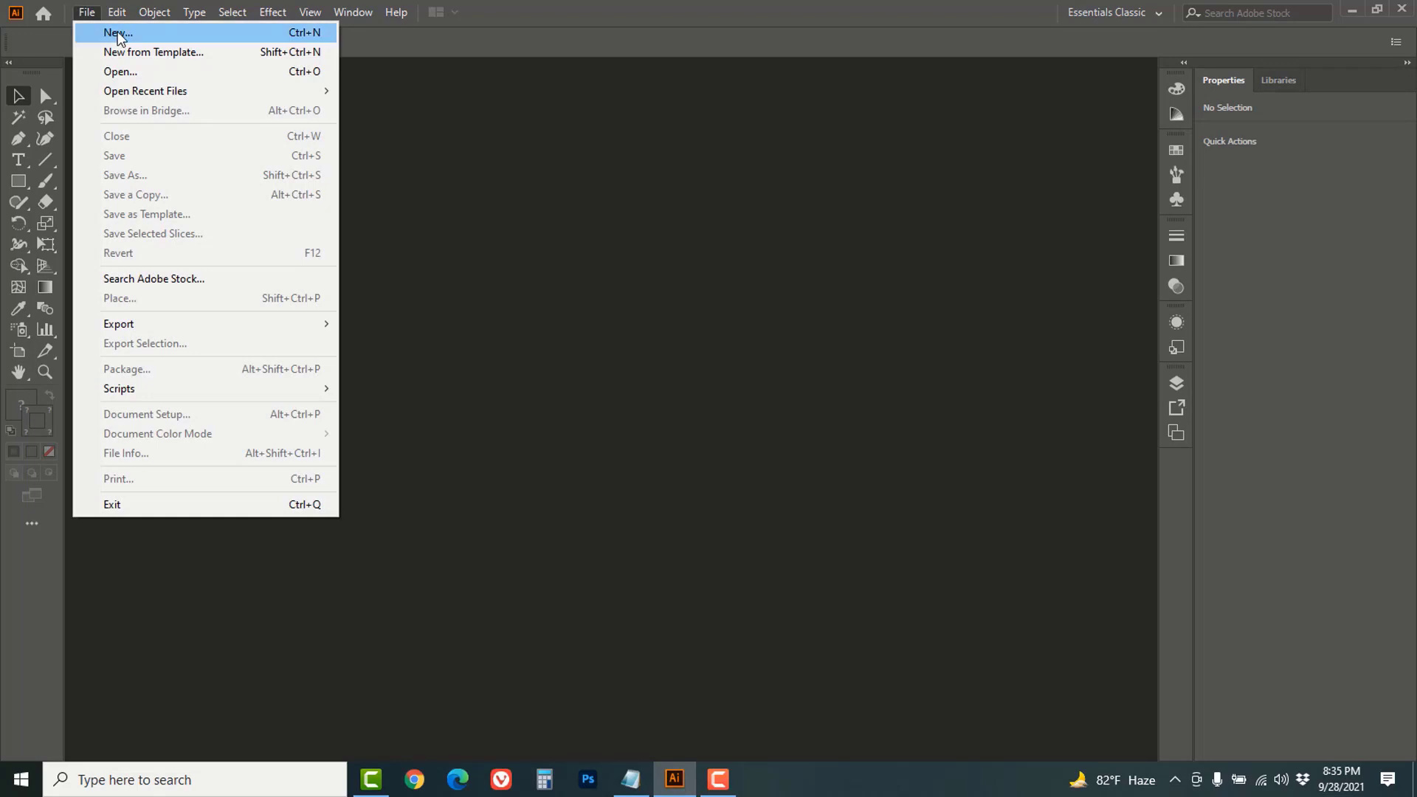
{"action": "left_click", "coordinate": [118, 33]}
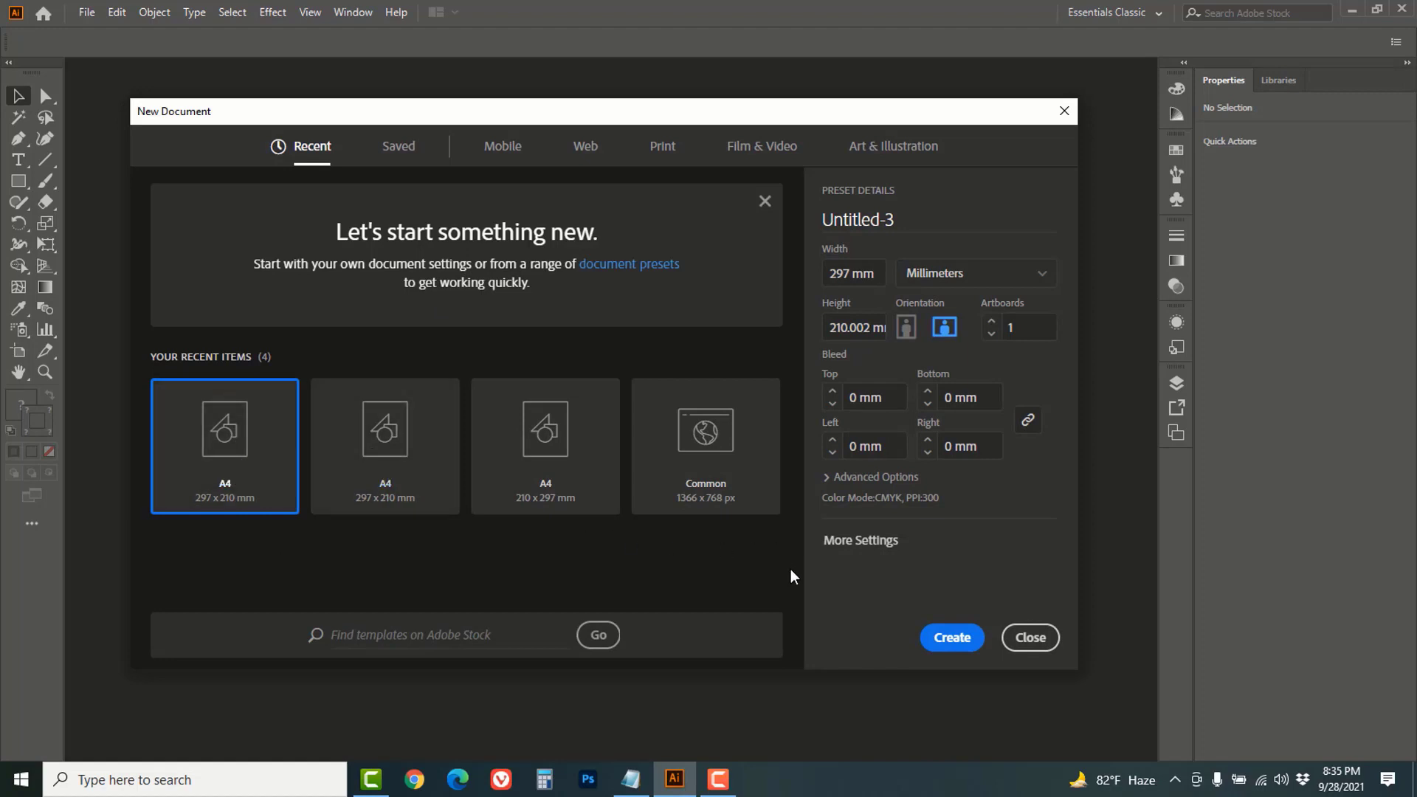
{"action": "left_click", "coordinate": [948, 639]}
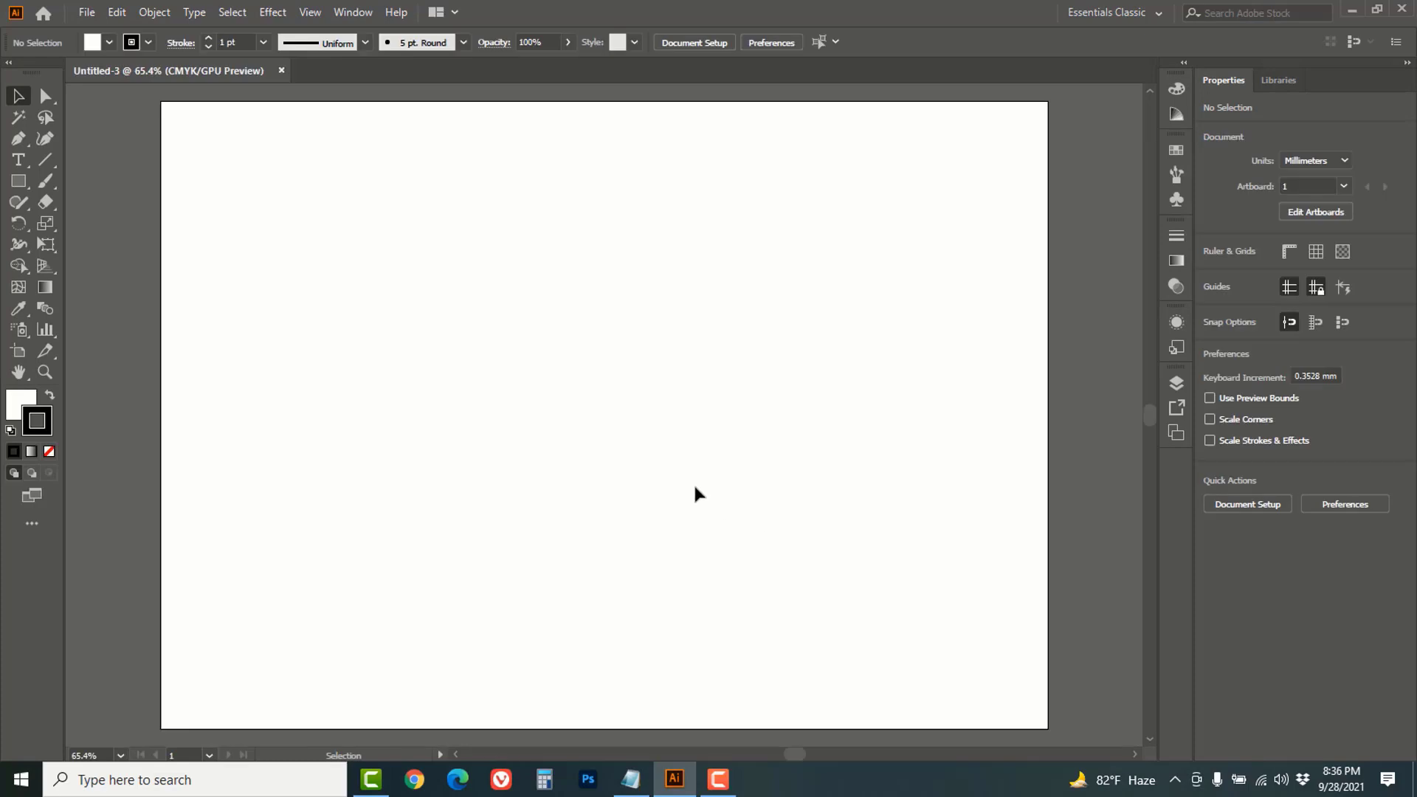
- Draw a hexagon about 116 mm wide and 101 mm high near the artboard's centre and give it a 2 pt stroke
{"action": "left_click", "coordinate": [18, 183]}
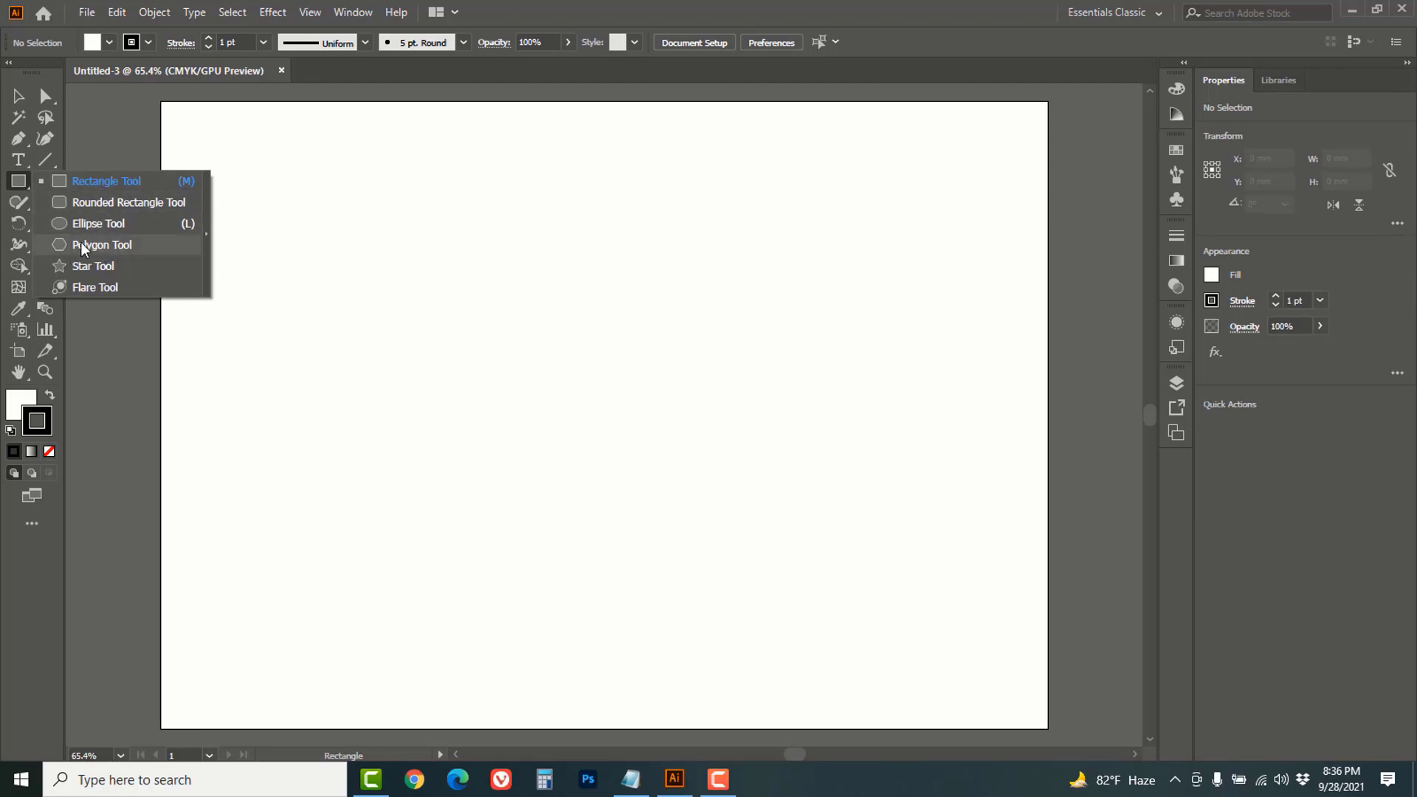
{"action": "left_click", "coordinate": [130, 243]}
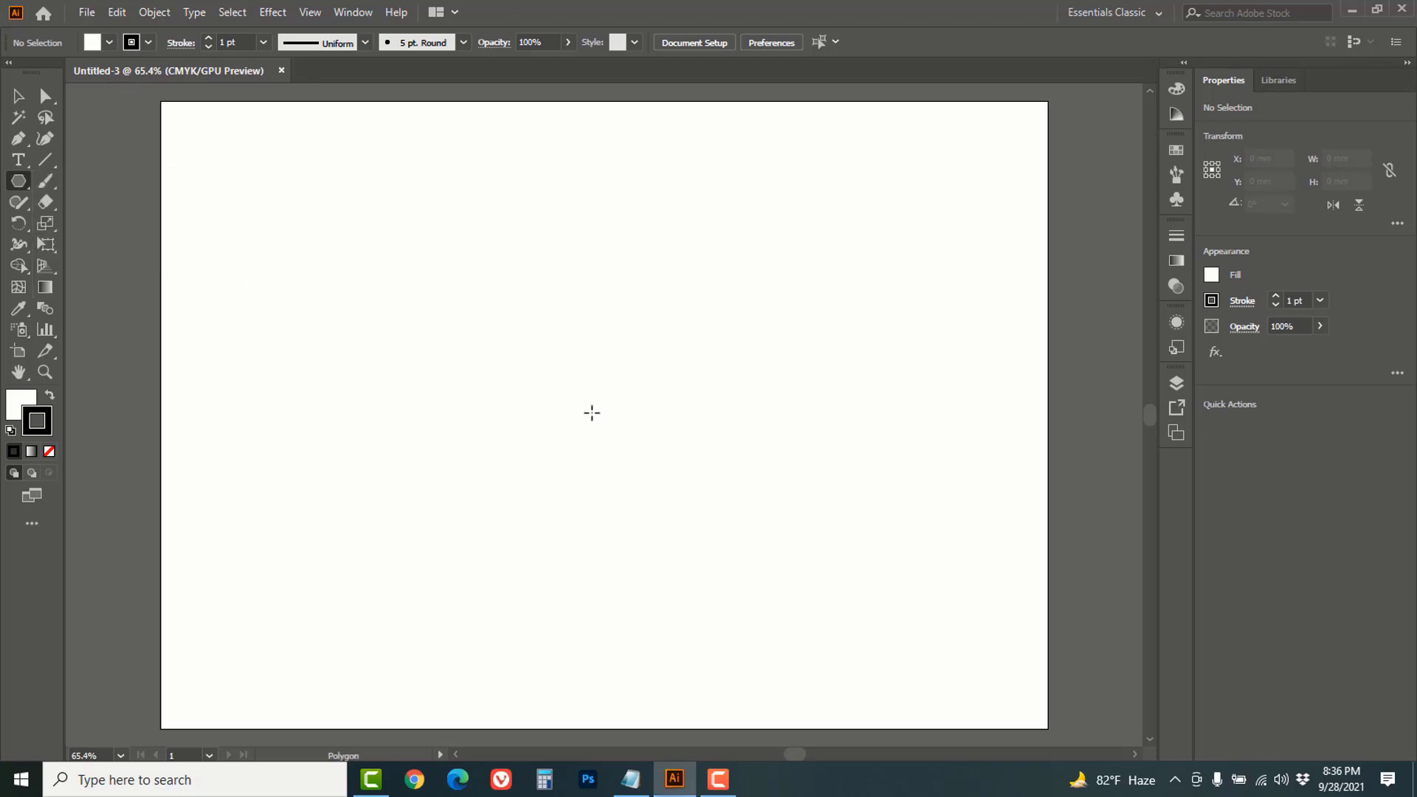
{"action": "left_click_drag", "start_coordinate": [592, 412], "coordinate": [724, 533]}
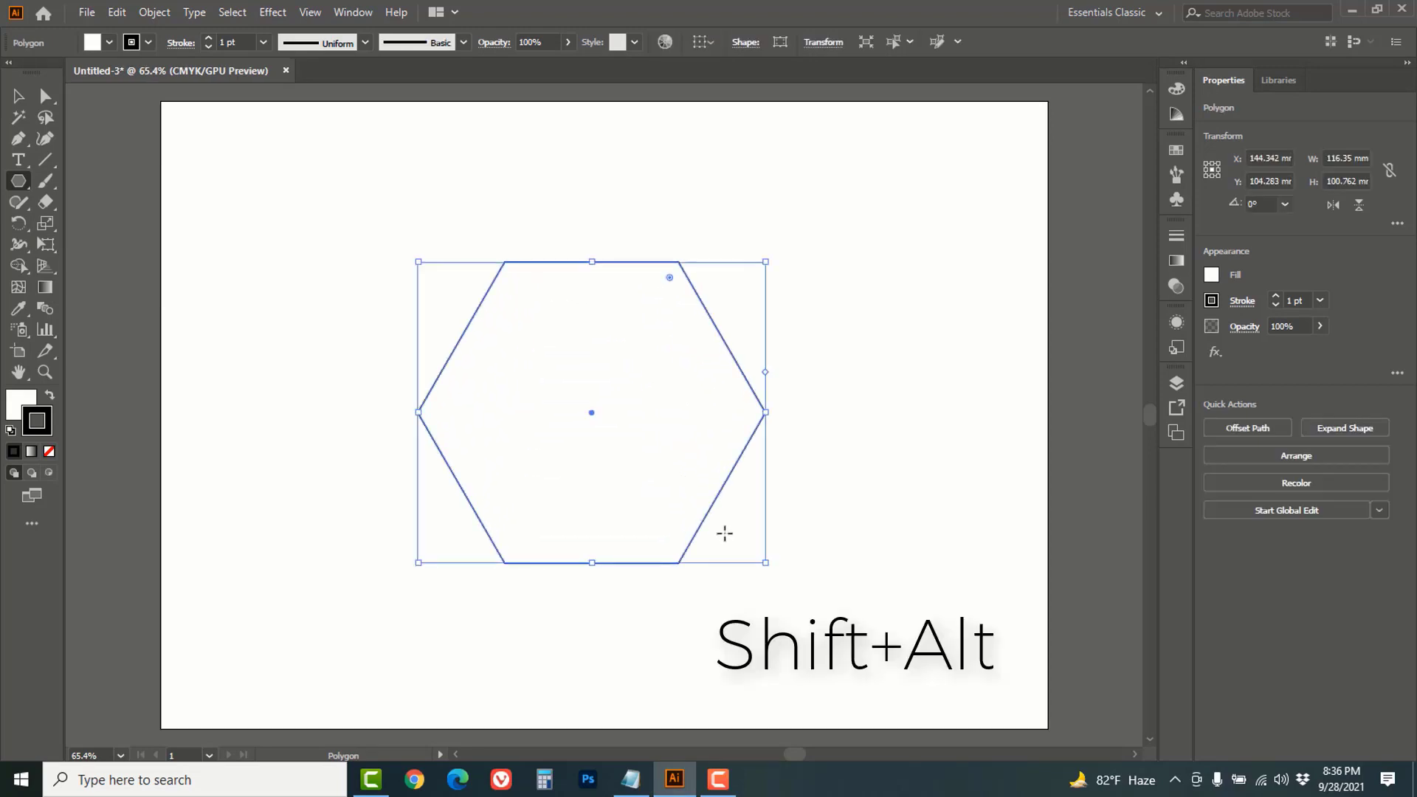
{"action": "left_click", "coordinate": [209, 39]}
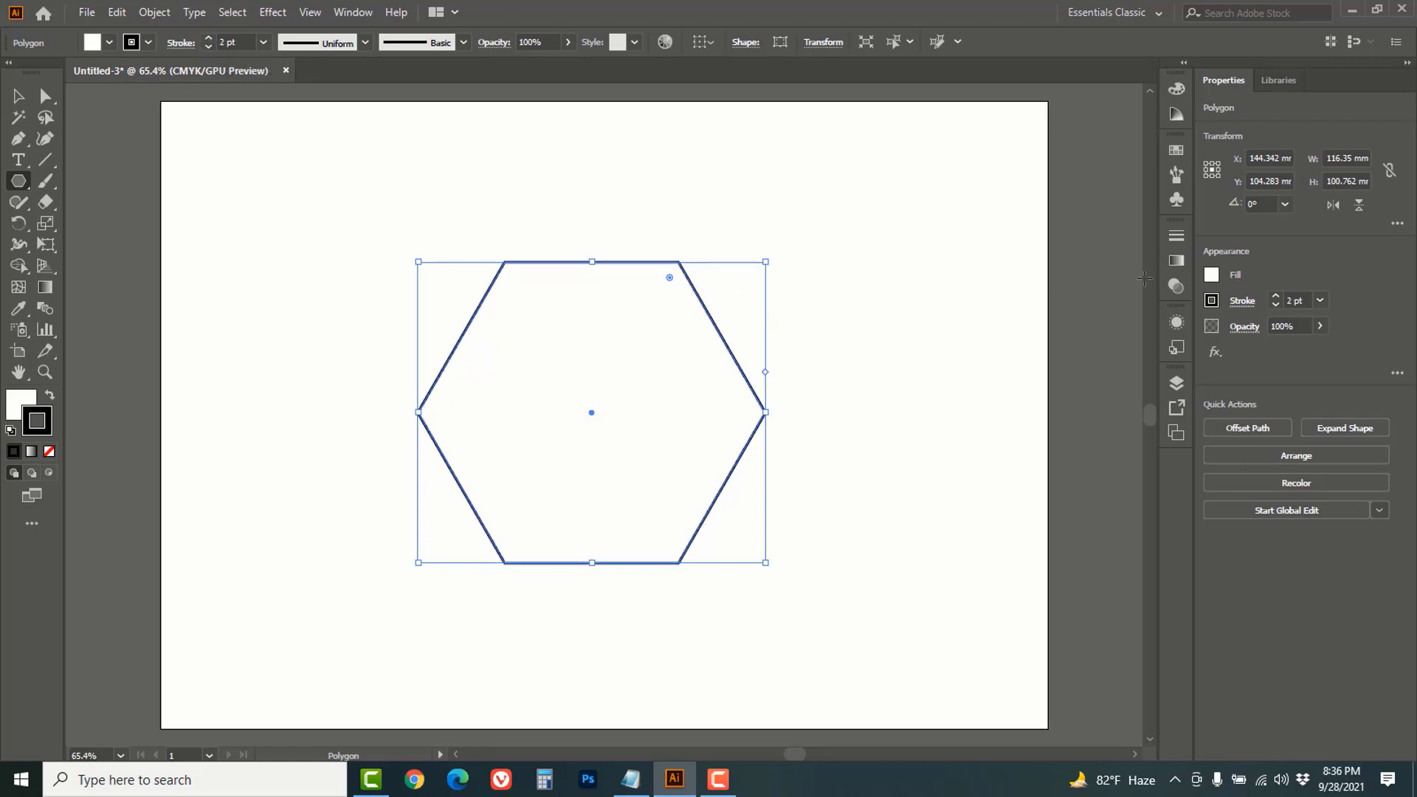
- Apply a linear gradient to the hexagon's stroke and color its end stop dark indigo
{"action": "left_click", "coordinate": [1177, 263]}
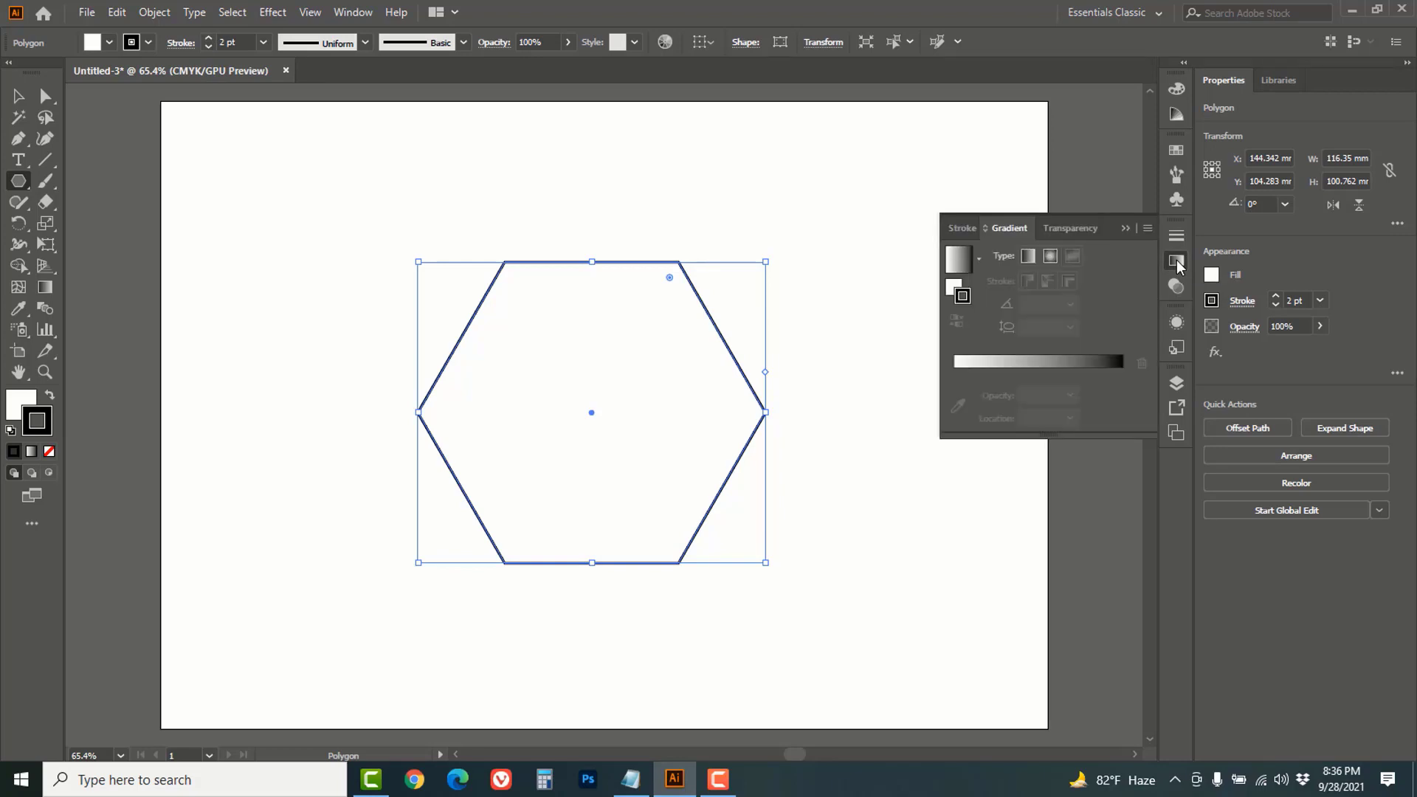
{"action": "left_click", "coordinate": [1033, 364]}
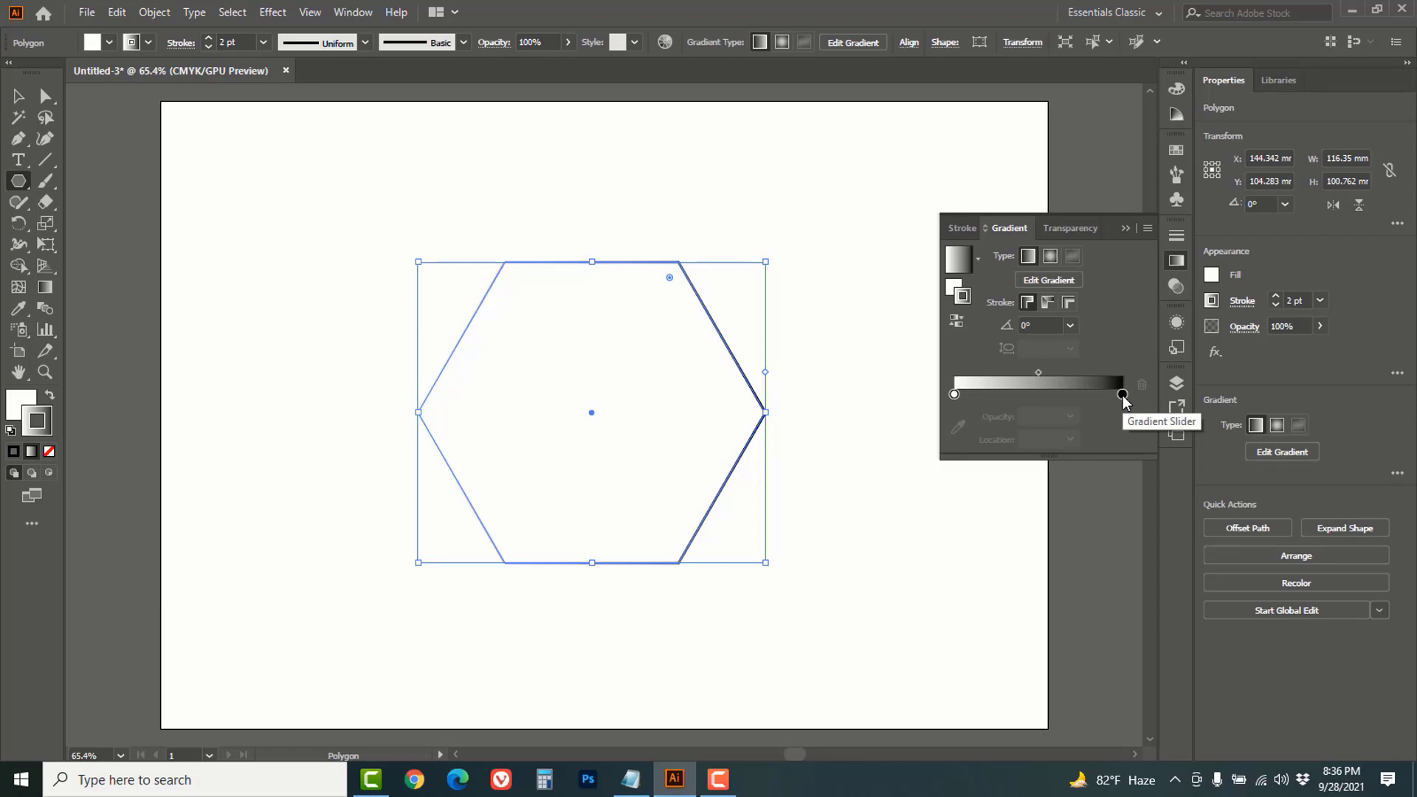
{"action": "left_click", "coordinate": [1122, 394]}
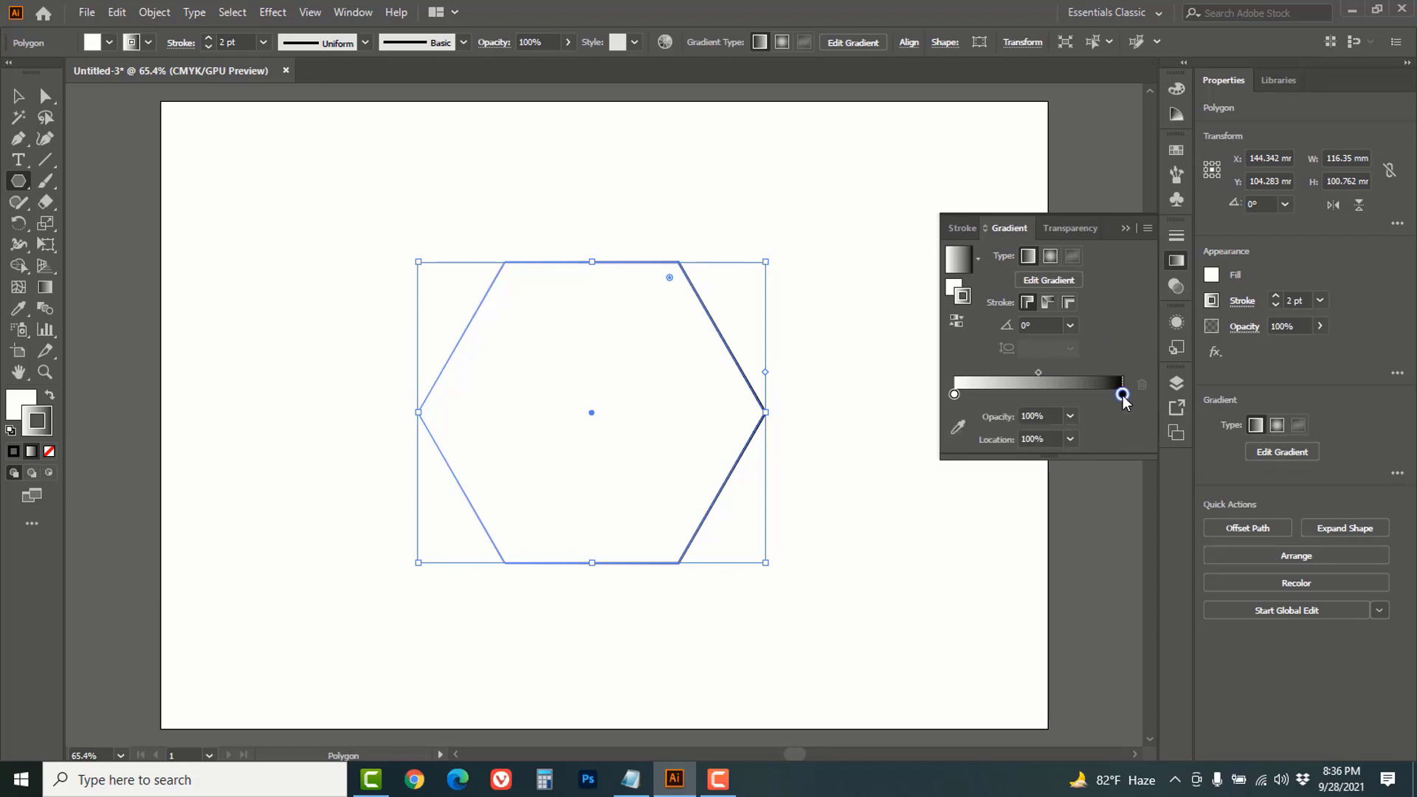
{"action": "double_click", "coordinate": [1123, 394]}
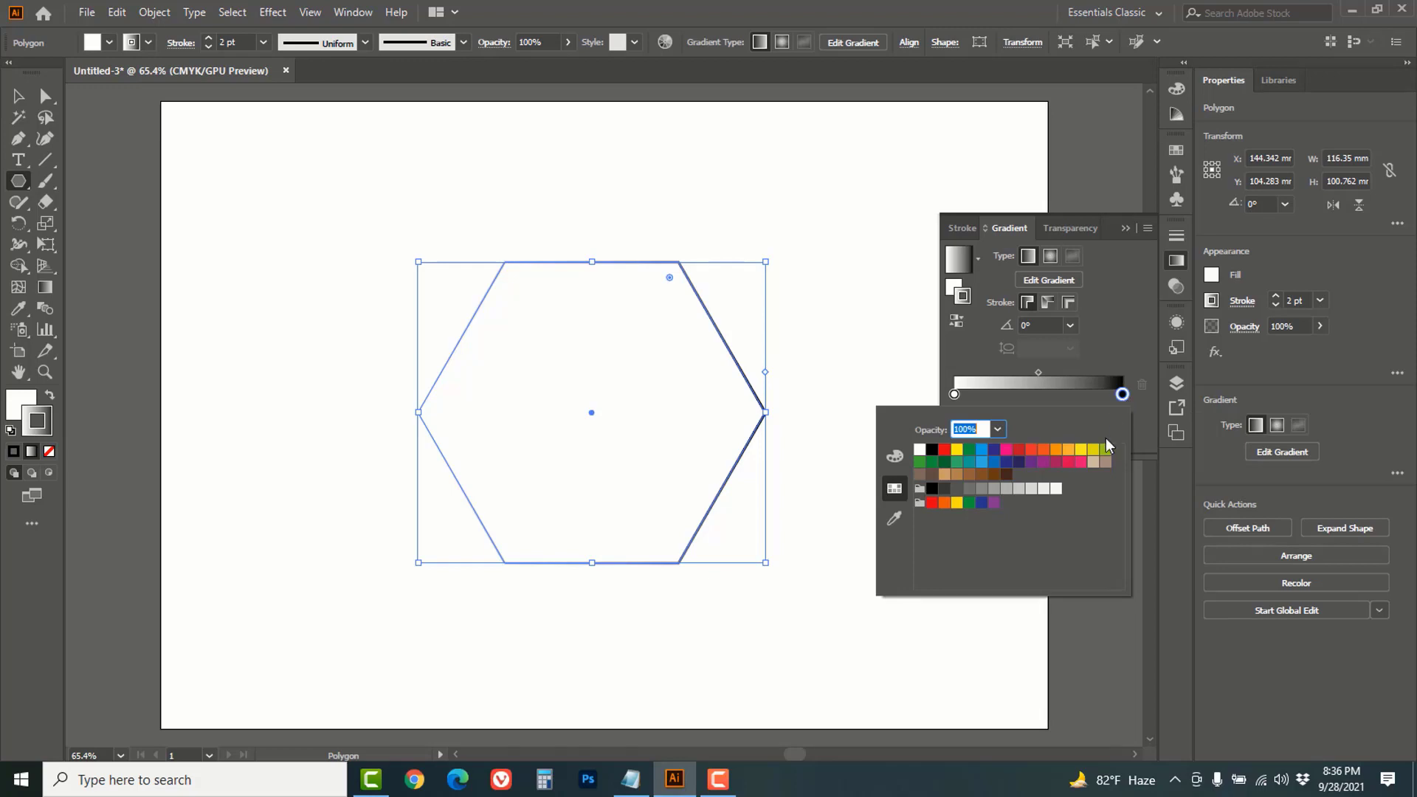
{"action": "left_click", "coordinate": [1020, 461]}
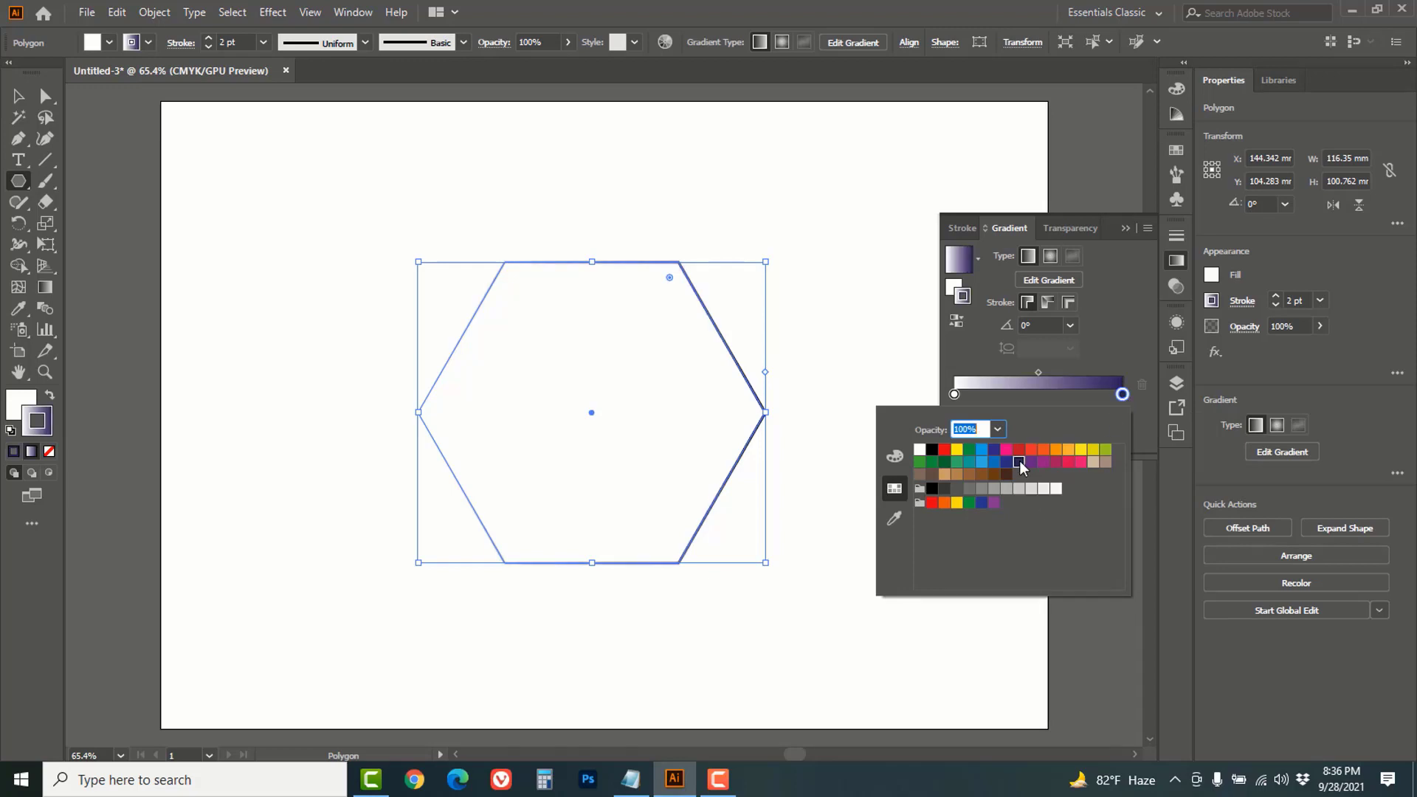
- Color the stroke gradient's start stop CMYK Cyan and set the hexagon's fill to none
{"action": "left_click", "coordinate": [954, 395]}
{"action": "double_click", "coordinate": [954, 395]}
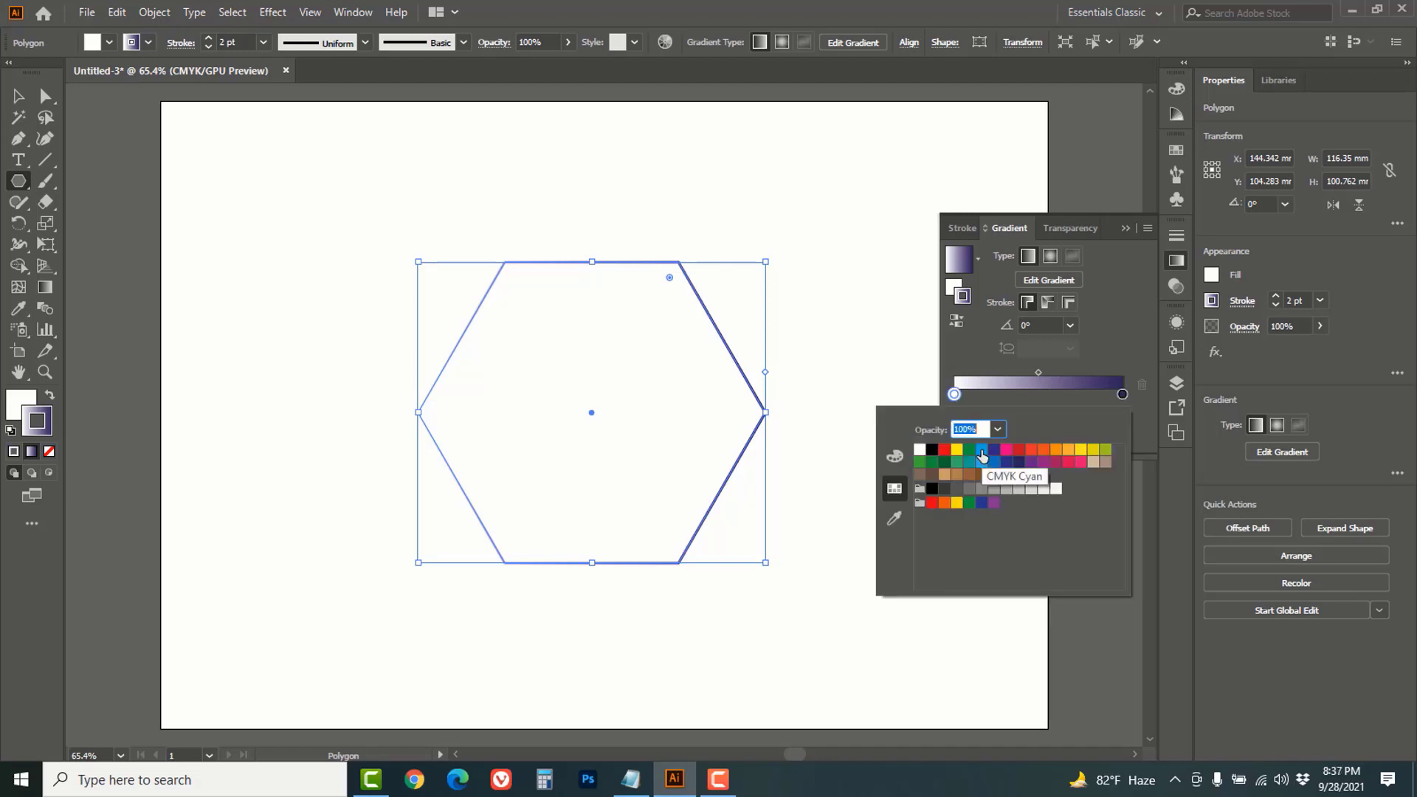
{"action": "left_click", "coordinate": [982, 450]}
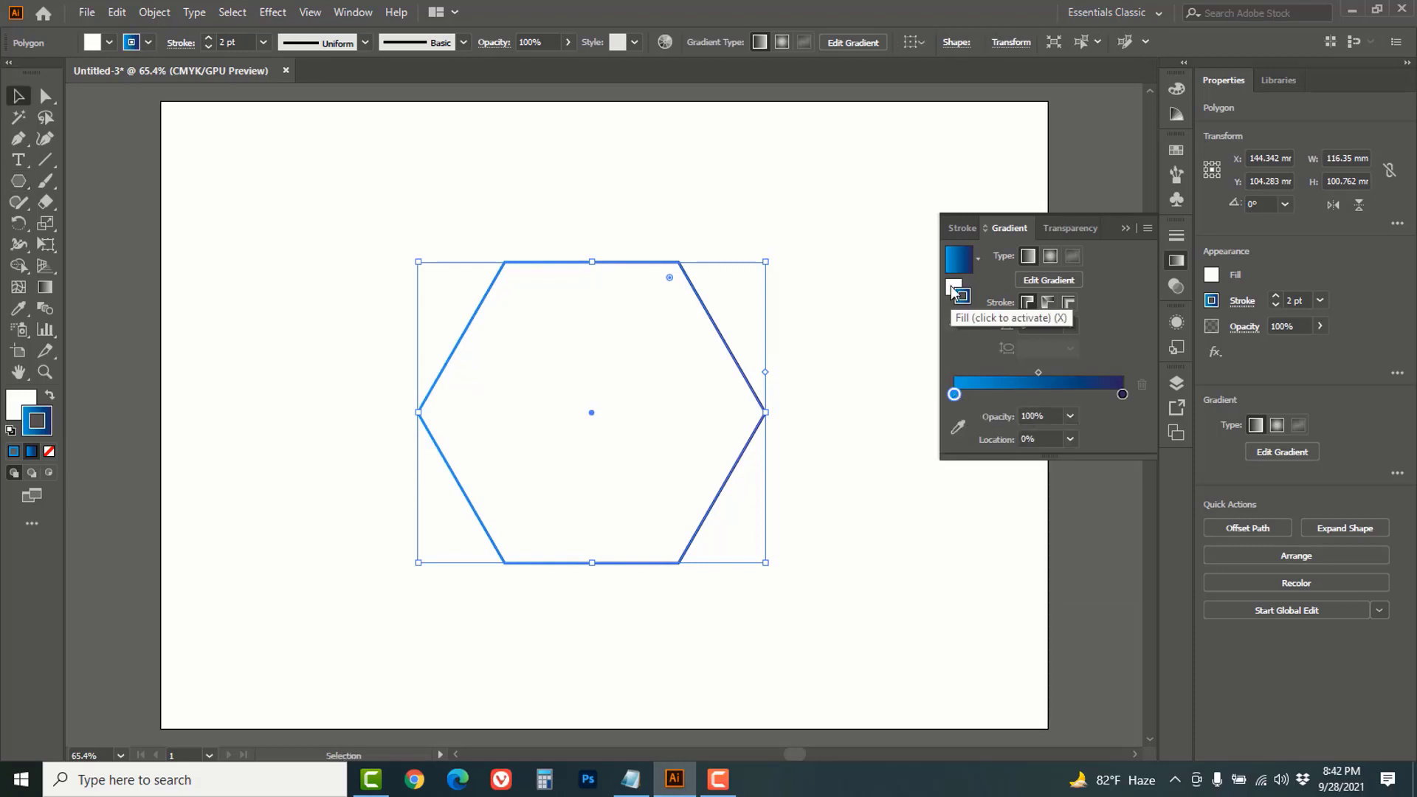
{"action": "left_click", "coordinate": [1211, 275]}
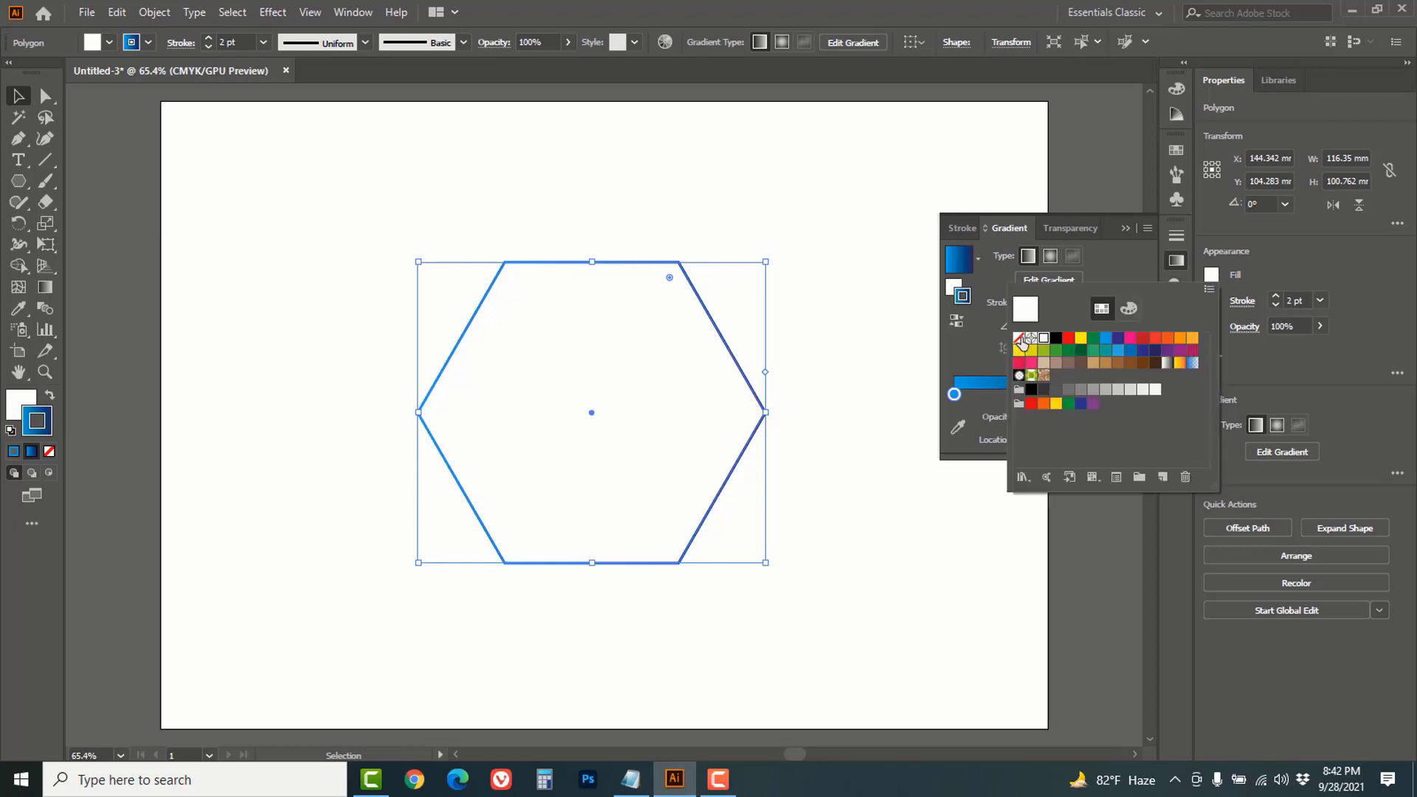
{"action": "left_click", "coordinate": [1018, 337]}
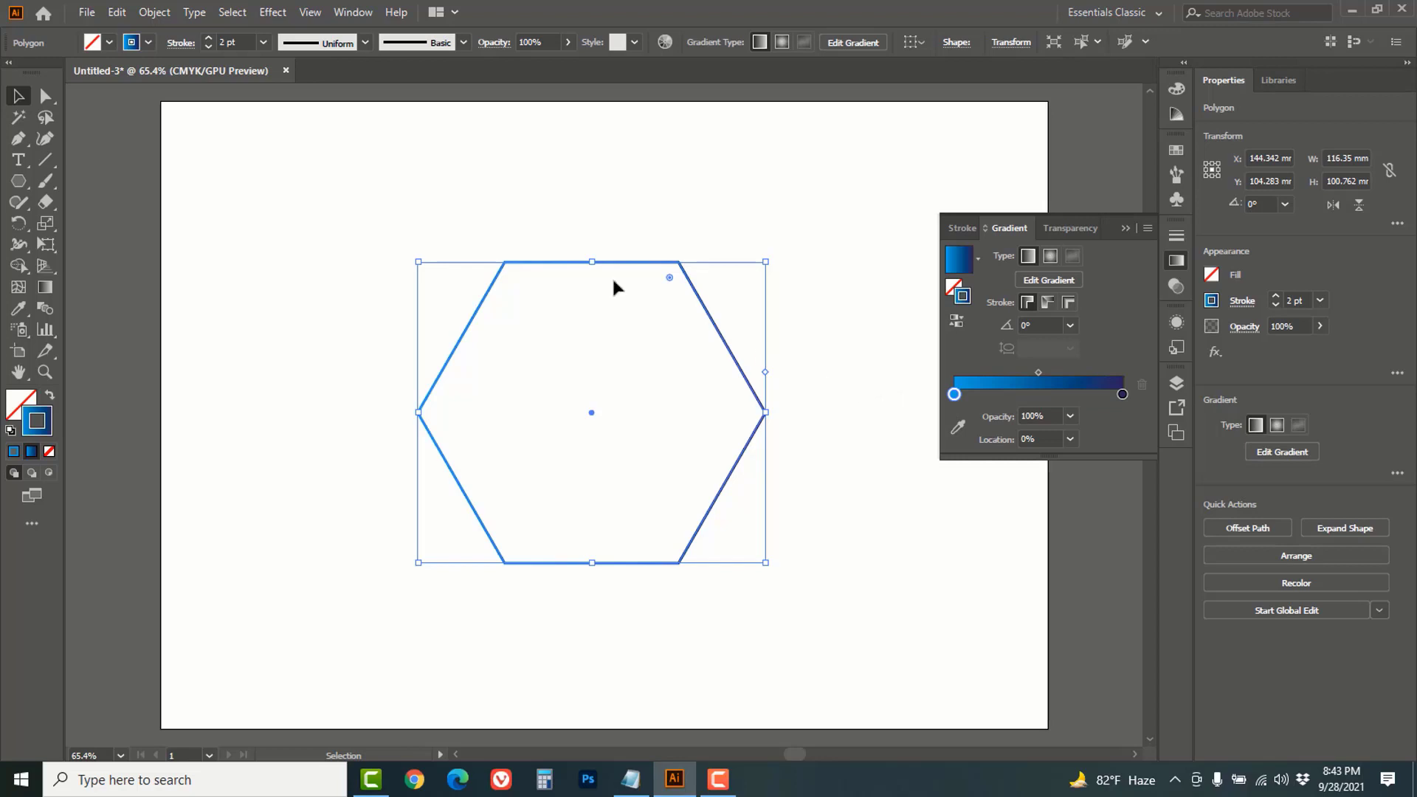
- Start a Distort & Transform Transform effect on the hexagon with preview on and a rotation angle of 10°
{"action": "left_click", "coordinate": [272, 13]}
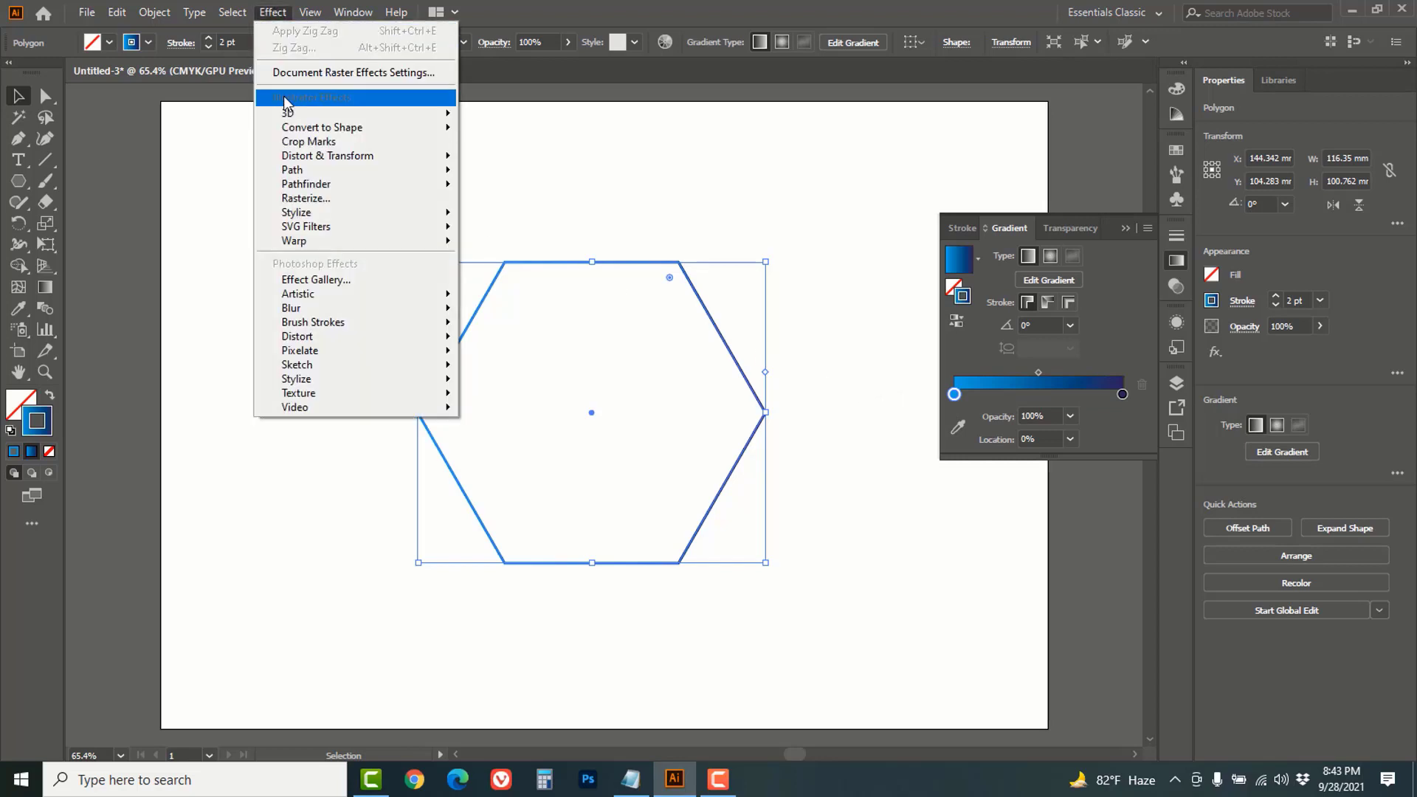
{"action": "mouse_move", "coordinate": [298, 158]}
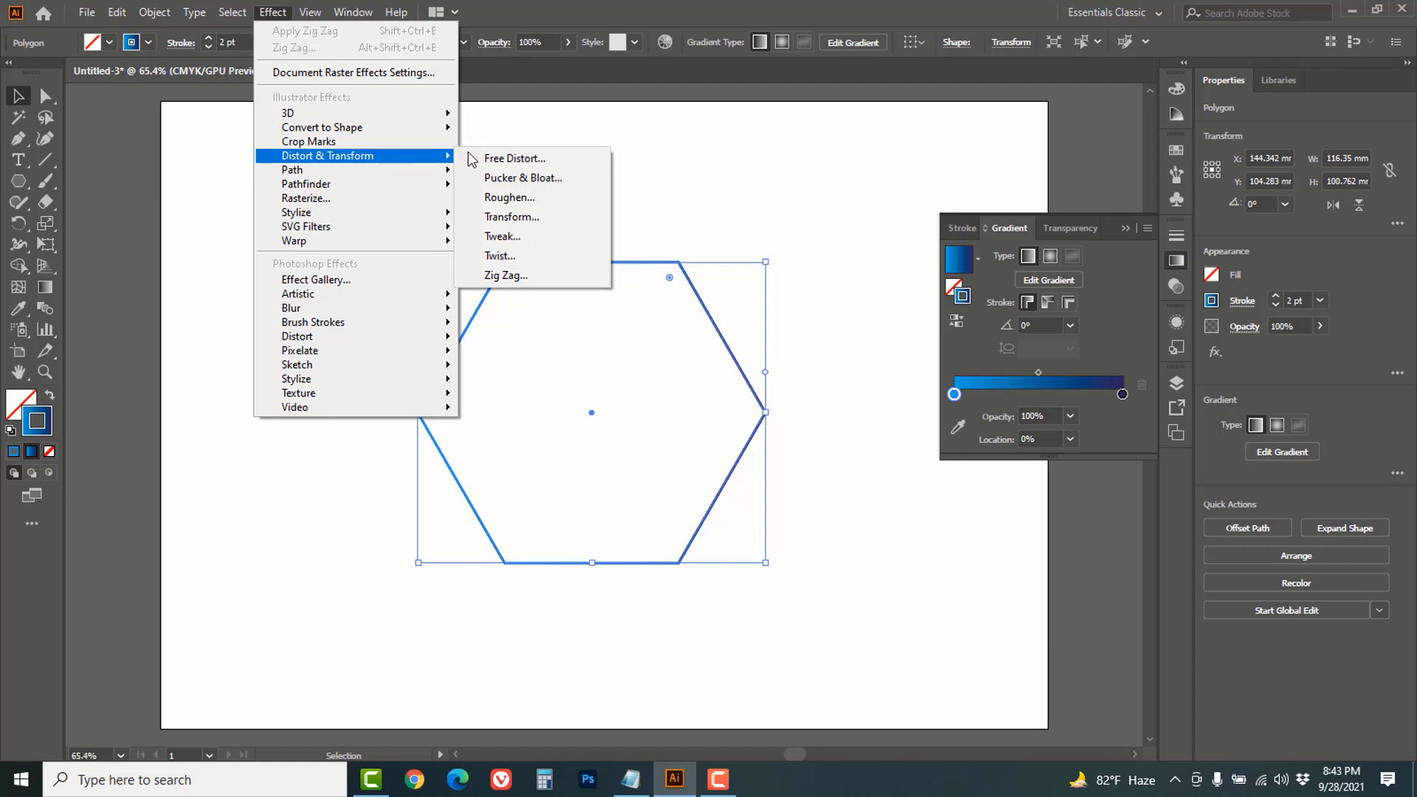
{"action": "left_click", "coordinate": [512, 218]}
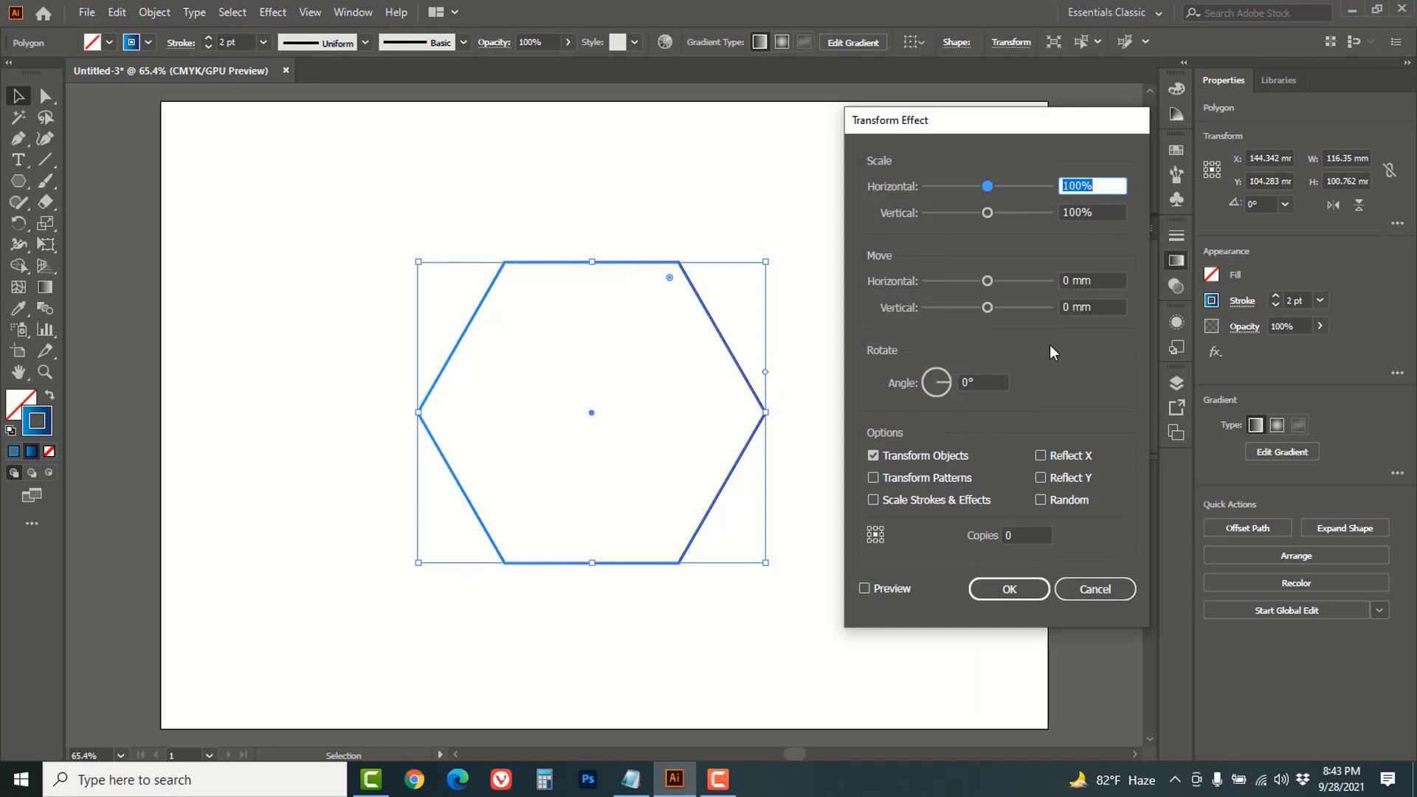
{"action": "left_click", "coordinate": [865, 589]}
{"action": "left_click", "coordinate": [982, 382]}
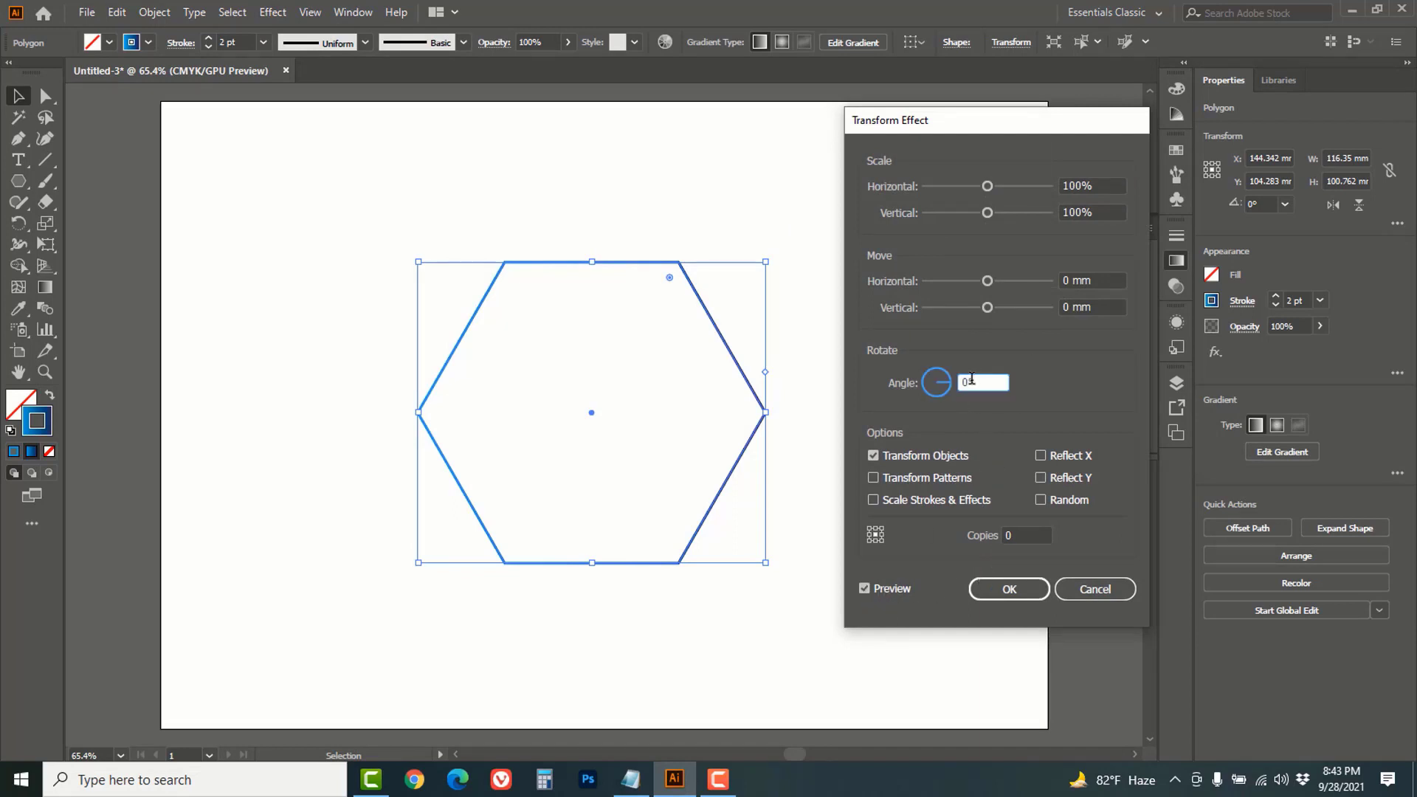
{"action": "type", "text": "5"}
{"action": "key", "text": "Up"}
{"action": "key", "text": "Up"}
{"action": "key", "text": "Up"}
{"action": "key", "text": "Up"}
{"action": "key", "text": "Up"}
{"action": "key", "text": "Up"}
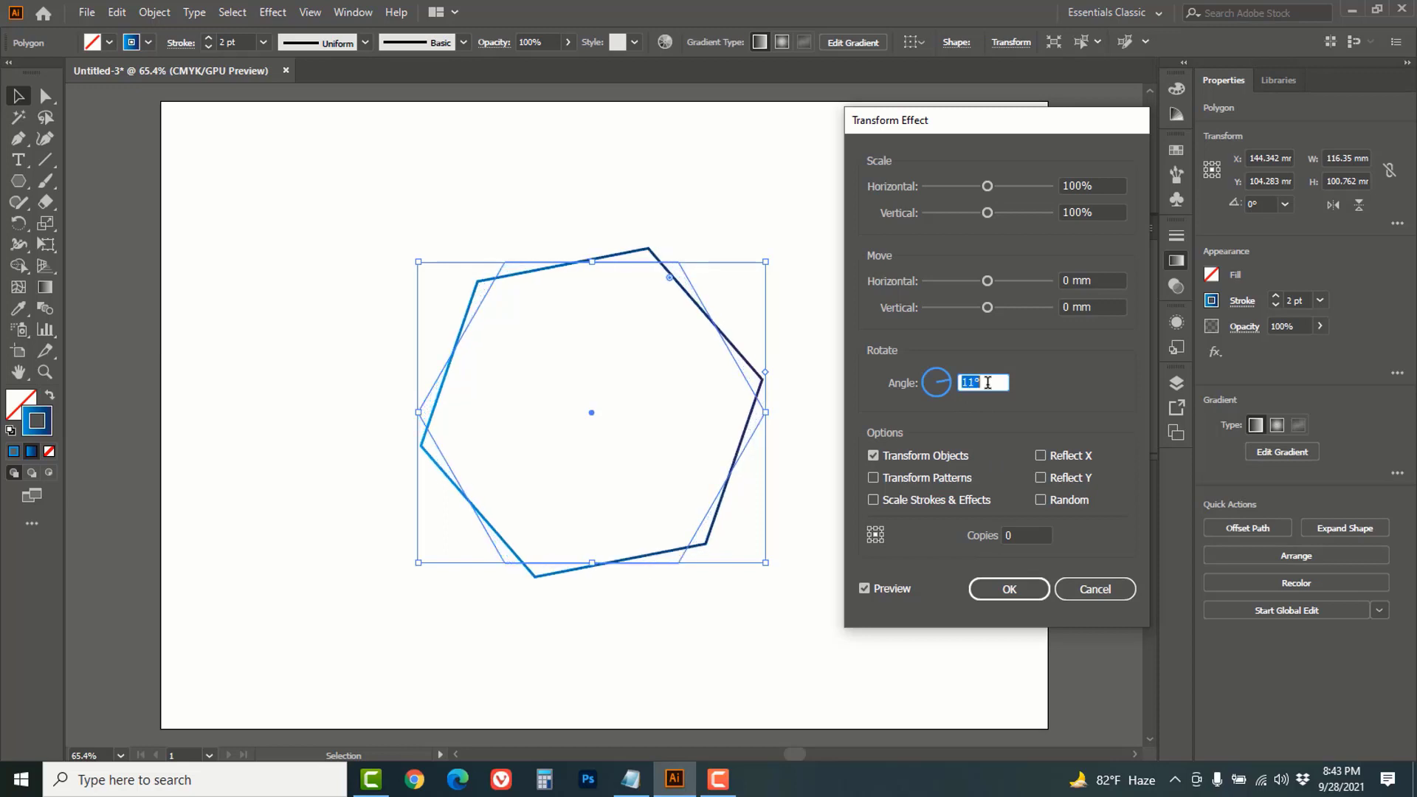
{"action": "key", "text": "Down"}
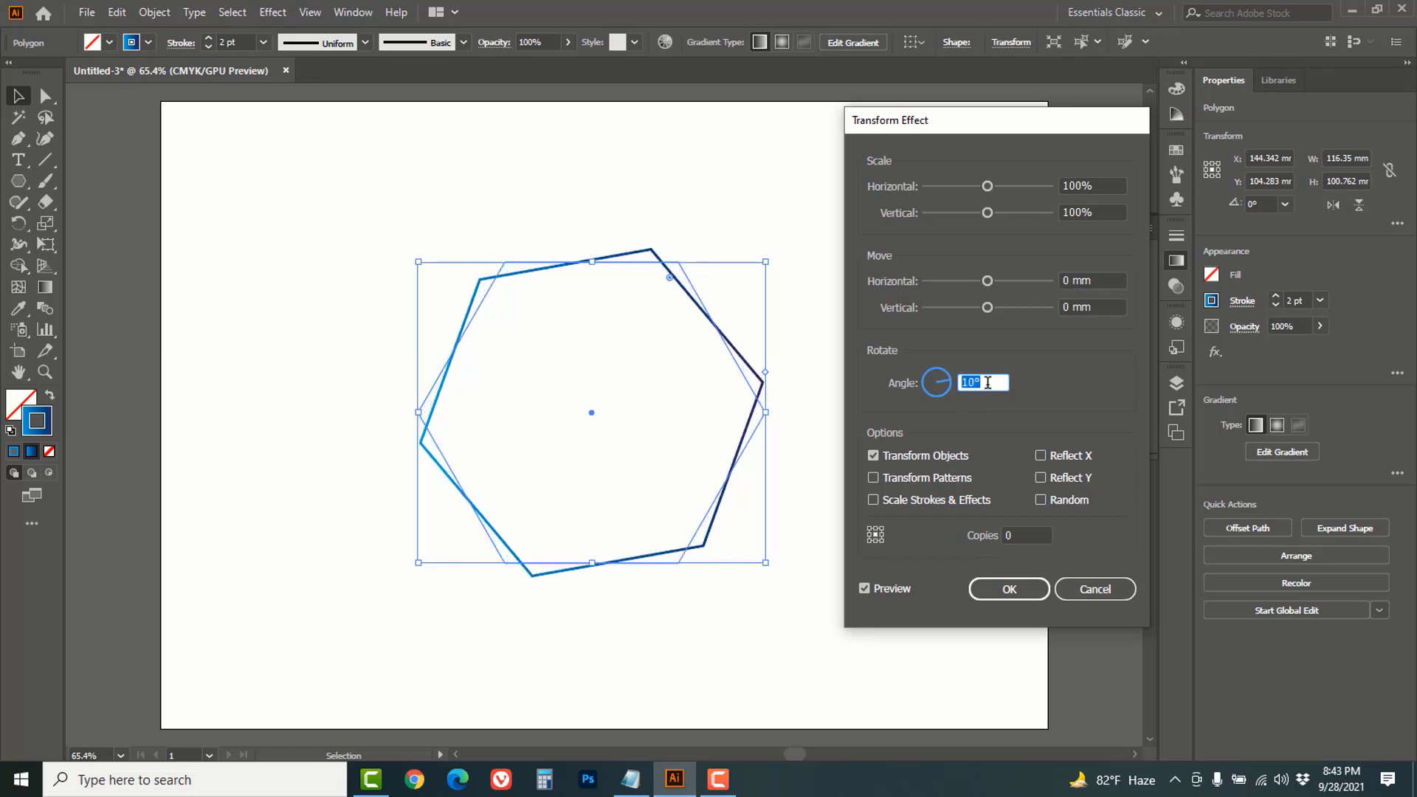
- Raise the Transform effect's number of copies to 21
{"action": "left_click", "coordinate": [1026, 536]}
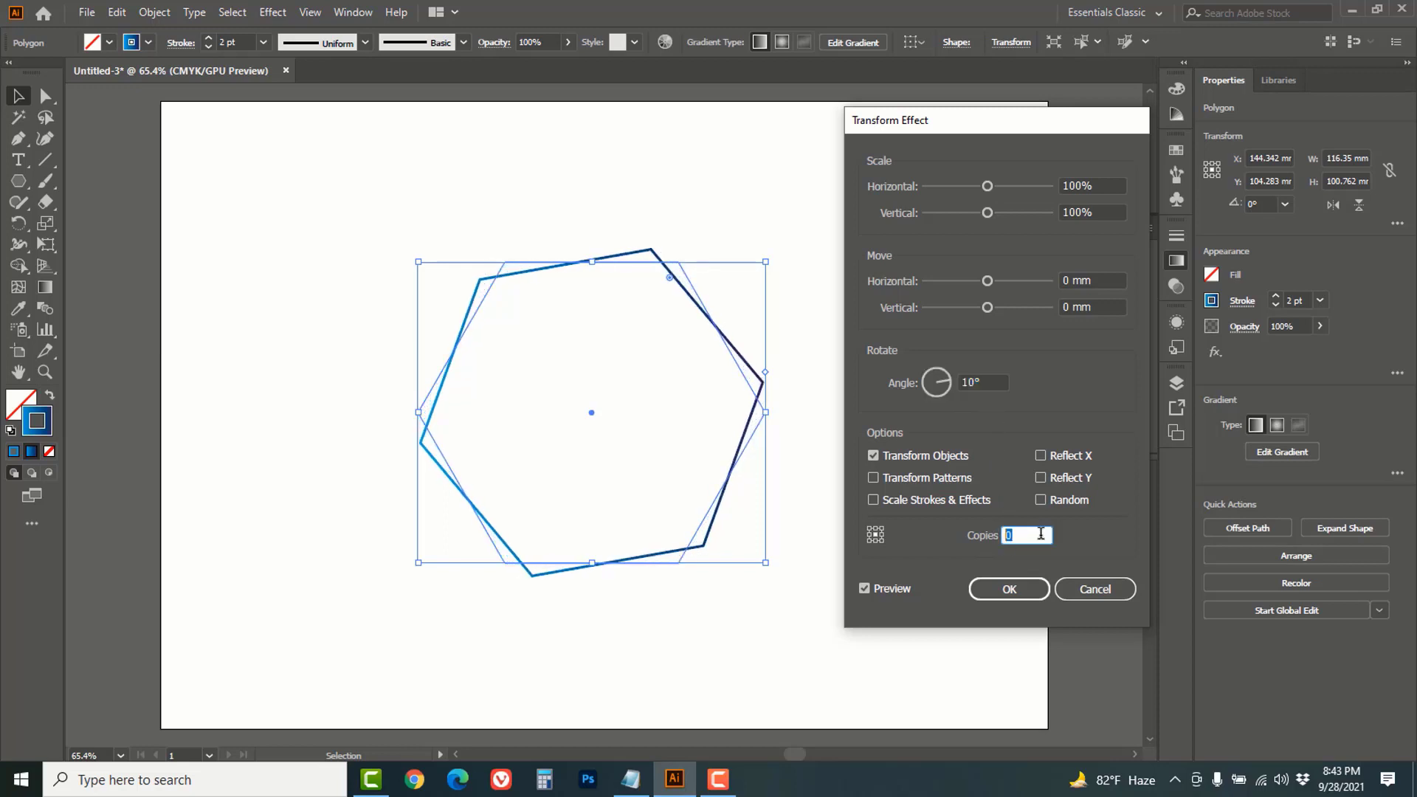
{"action": "key", "text": "Up"}
{"action": "key", "text": "Up"}
{"action": "key", "text": "Up"}
{"action": "key", "text": "Up"}
{"action": "key", "text": "Up"}
{"action": "key", "text": "Up"}
{"action": "key", "text": "Up"}
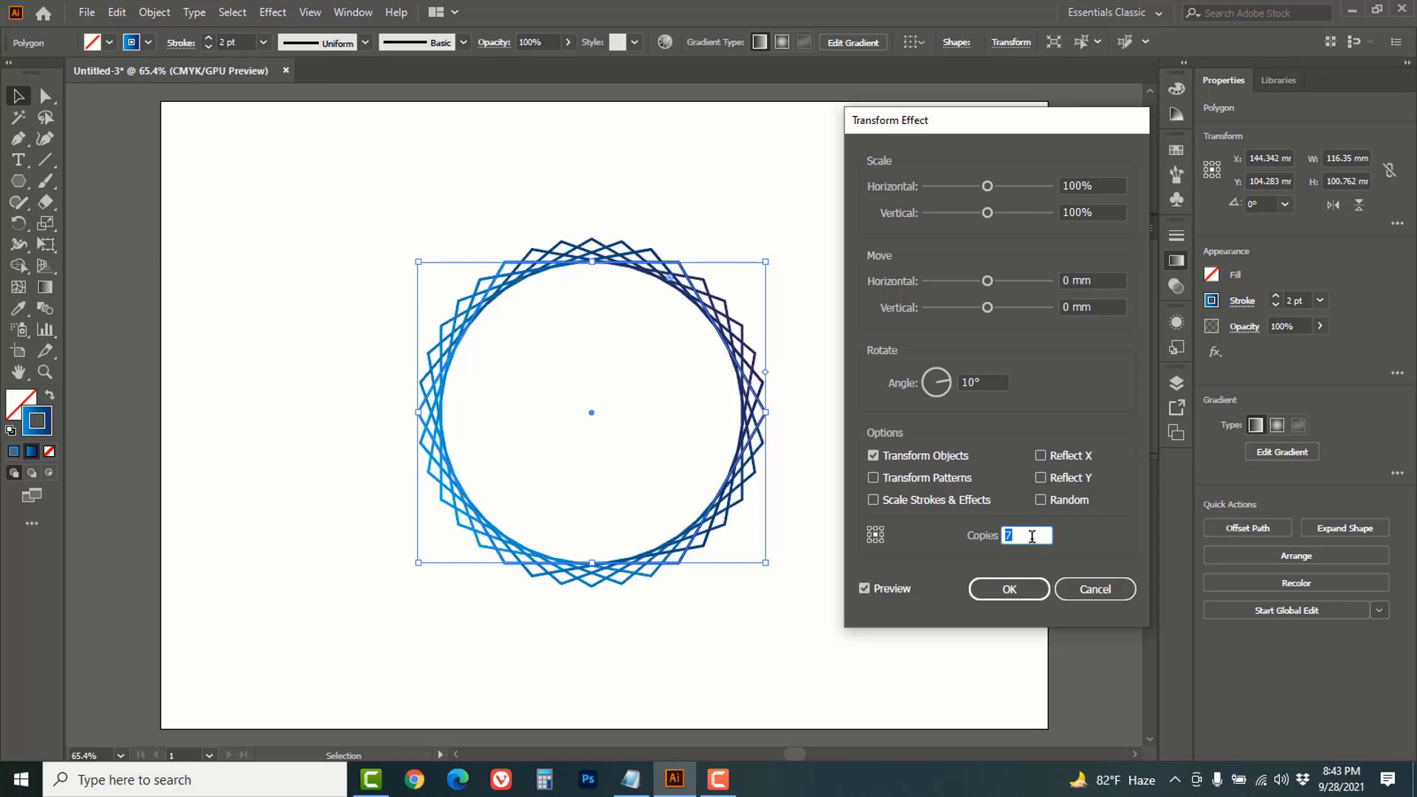
{"action": "key", "text": "Up"}
{"action": "key", "text": "Up"}
{"action": "key", "text": "Up"}
{"action": "key", "text": "Up"}
{"action": "key", "text": "Up"}
{"action": "key", "text": "Up"}
{"action": "key", "text": "Up"}
{"action": "key", "text": "Up"}
{"action": "key", "text": "Up"}
{"action": "key", "text": "Up"}
{"action": "key", "text": "Up"}
{"action": "key", "text": "Up"}
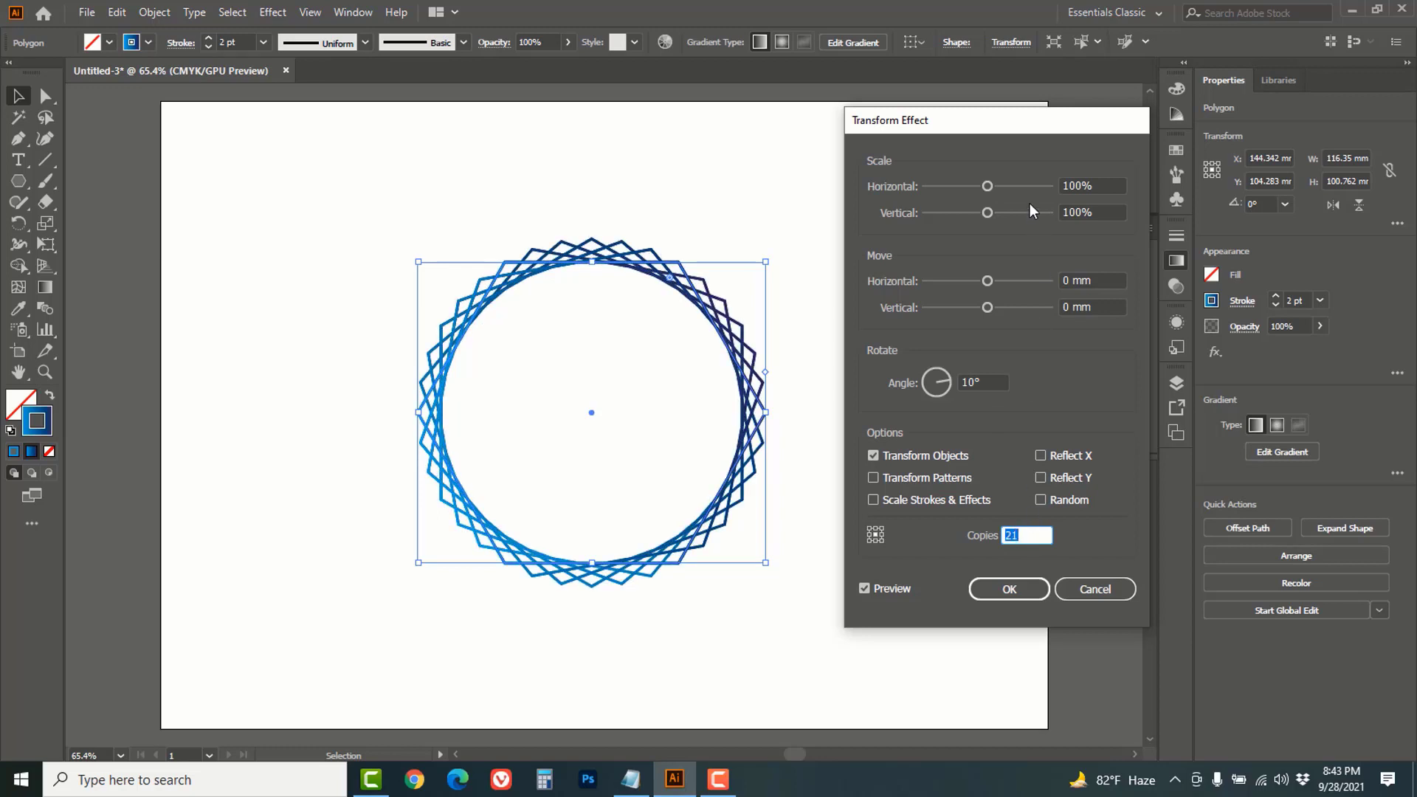
- Set the Transform effect's horizontal scale to 102%
{"action": "left_click", "coordinate": [1109, 186]}
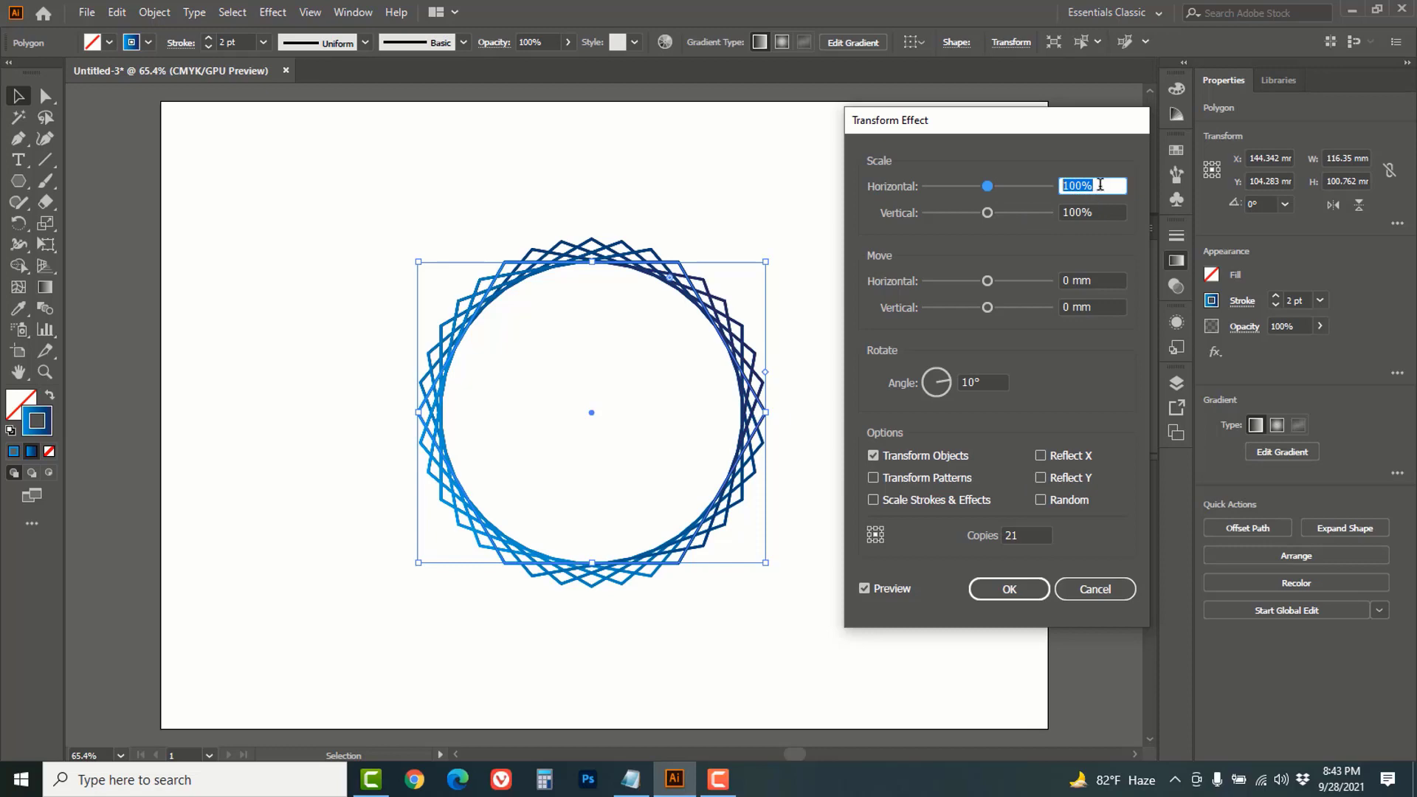
{"action": "key", "text": "Up"}
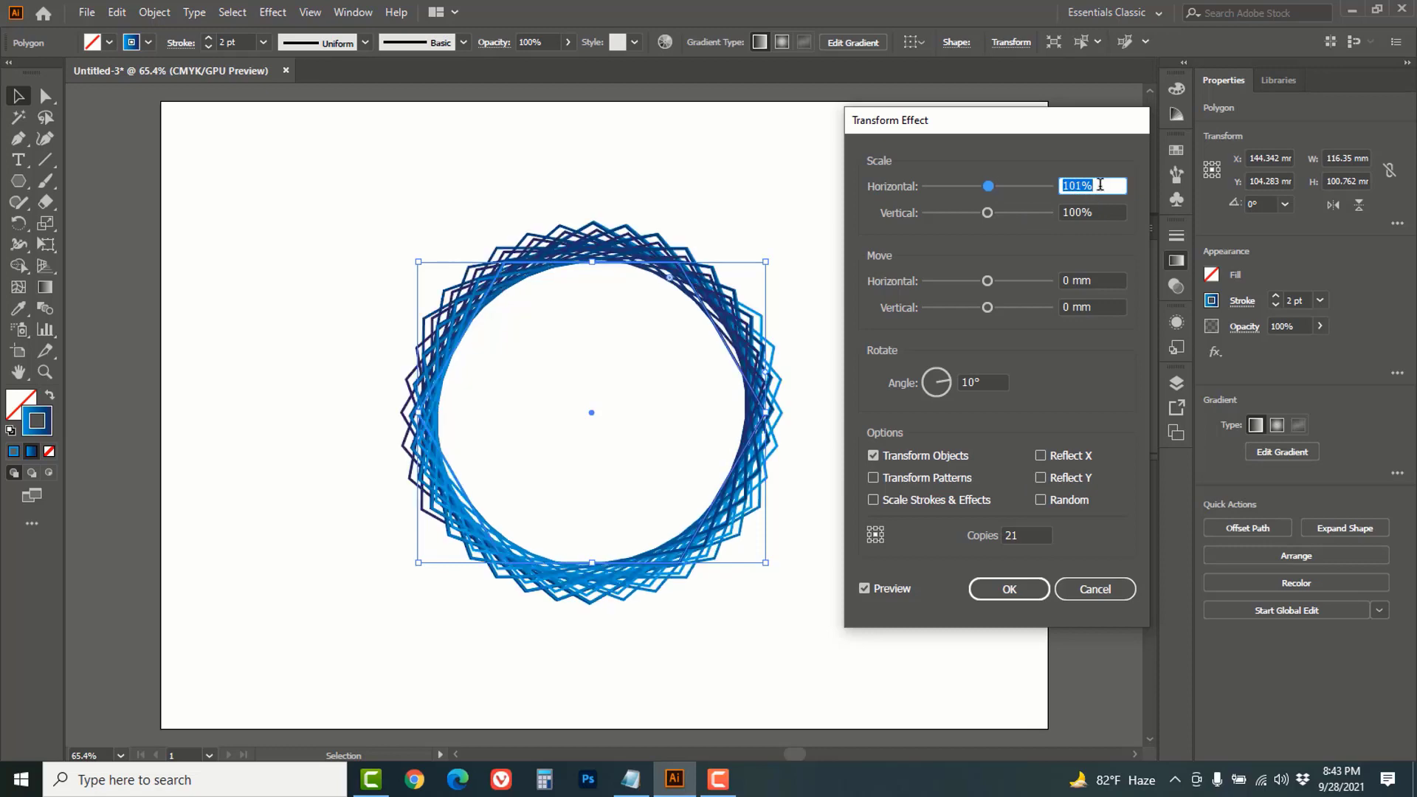
{"action": "key", "text": "Up"}
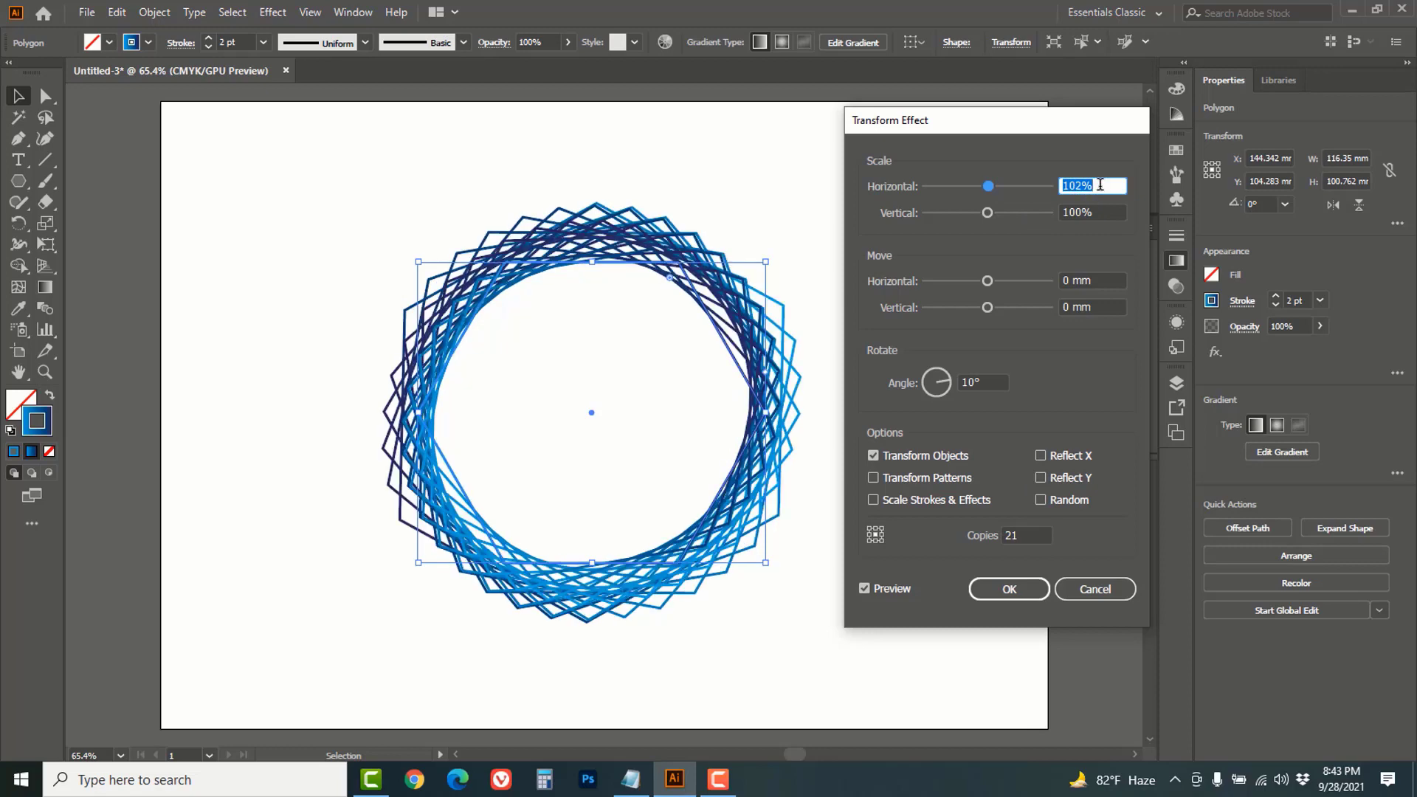
- Increase the Transform effect's number of copies to 29
{"action": "left_click", "coordinate": [1023, 534]}
{"action": "key", "text": "Up"}
{"action": "key", "text": "Up"}
{"action": "key", "text": "Up"}
{"action": "key", "text": "Up"}
{"action": "key", "text": "Up"}
{"action": "key", "text": "Up"}
{"action": "key", "text": "Up"}
{"action": "key", "text": "Up"}
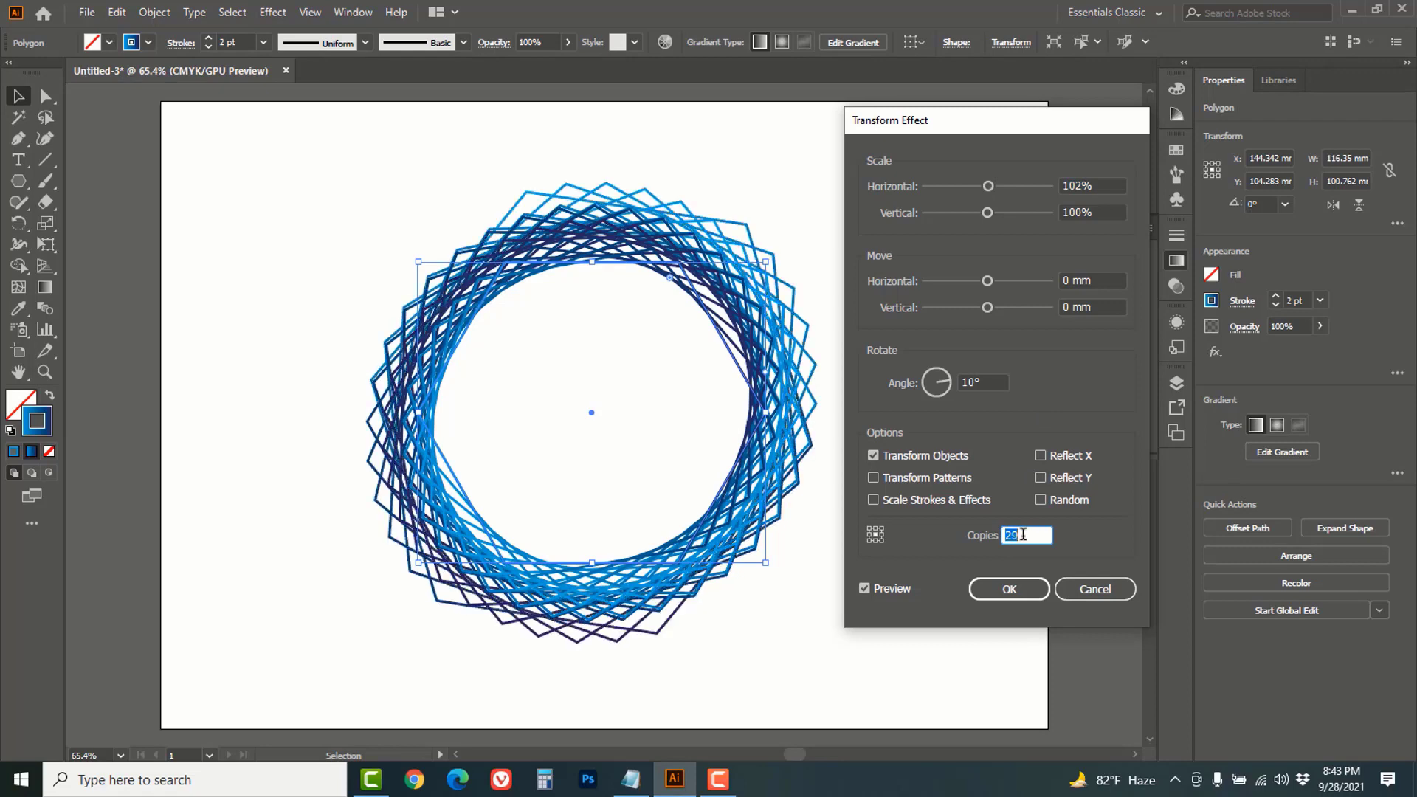
- Set the Transform effect's horizontal scale to 101%, raise its copies to 57, and apply the effect
{"action": "left_click", "coordinate": [1115, 186]}
{"action": "key", "text": "Down"}
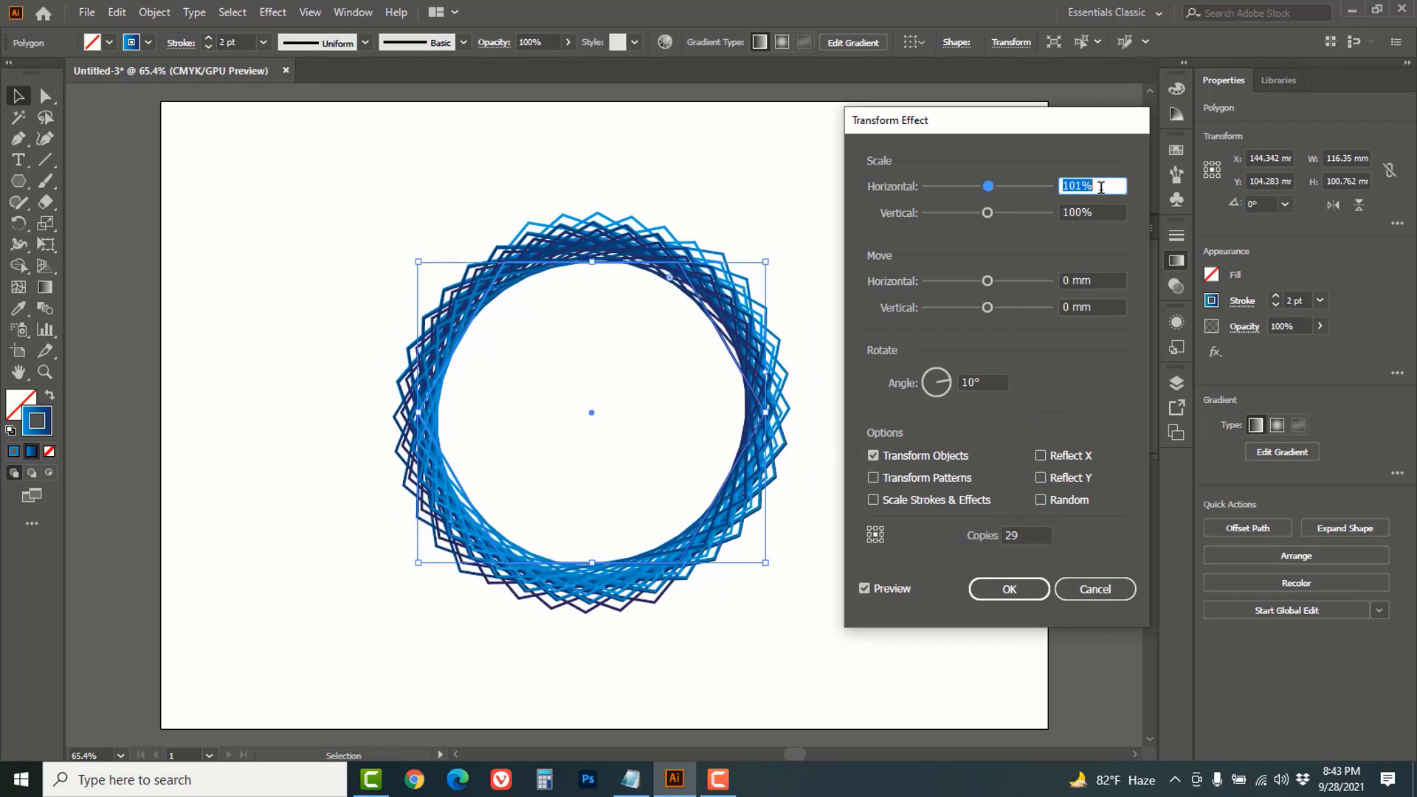
{"action": "left_click", "coordinate": [1017, 534]}
{"action": "key", "text": "Up"}
{"action": "key", "text": "Up"}
{"action": "key", "text": "Up"}
{"action": "key", "text": "Up"}
{"action": "key", "text": "Up"}
{"action": "key", "text": "Up"}
{"action": "key", "text": "Up"}
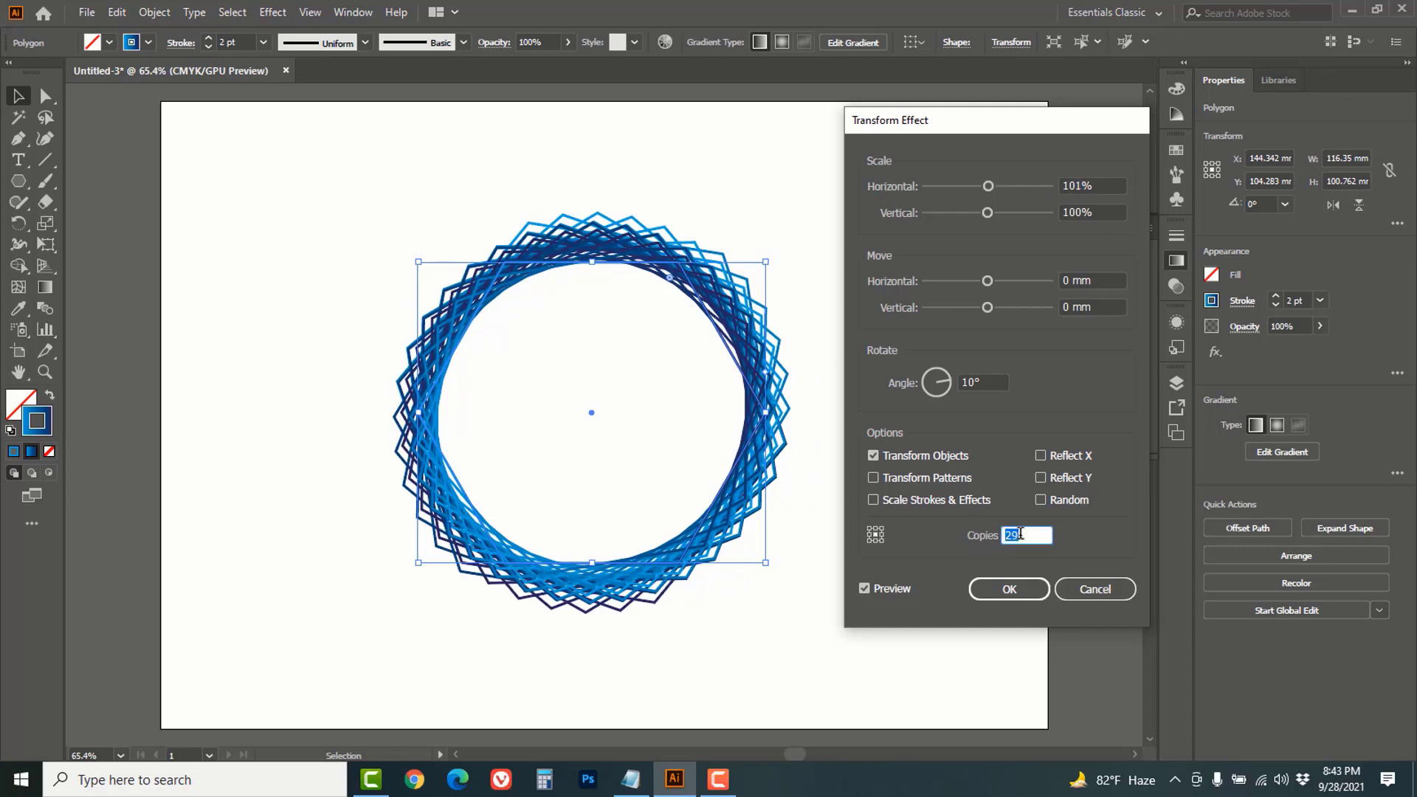
{"action": "key", "text": "Up"}
{"action": "key", "text": "Up"}
{"action": "key", "text": "Up"}
{"action": "key", "text": "Up"}
{"action": "key", "text": "Up"}
{"action": "key", "text": "Up"}
{"action": "key", "text": "Up"}
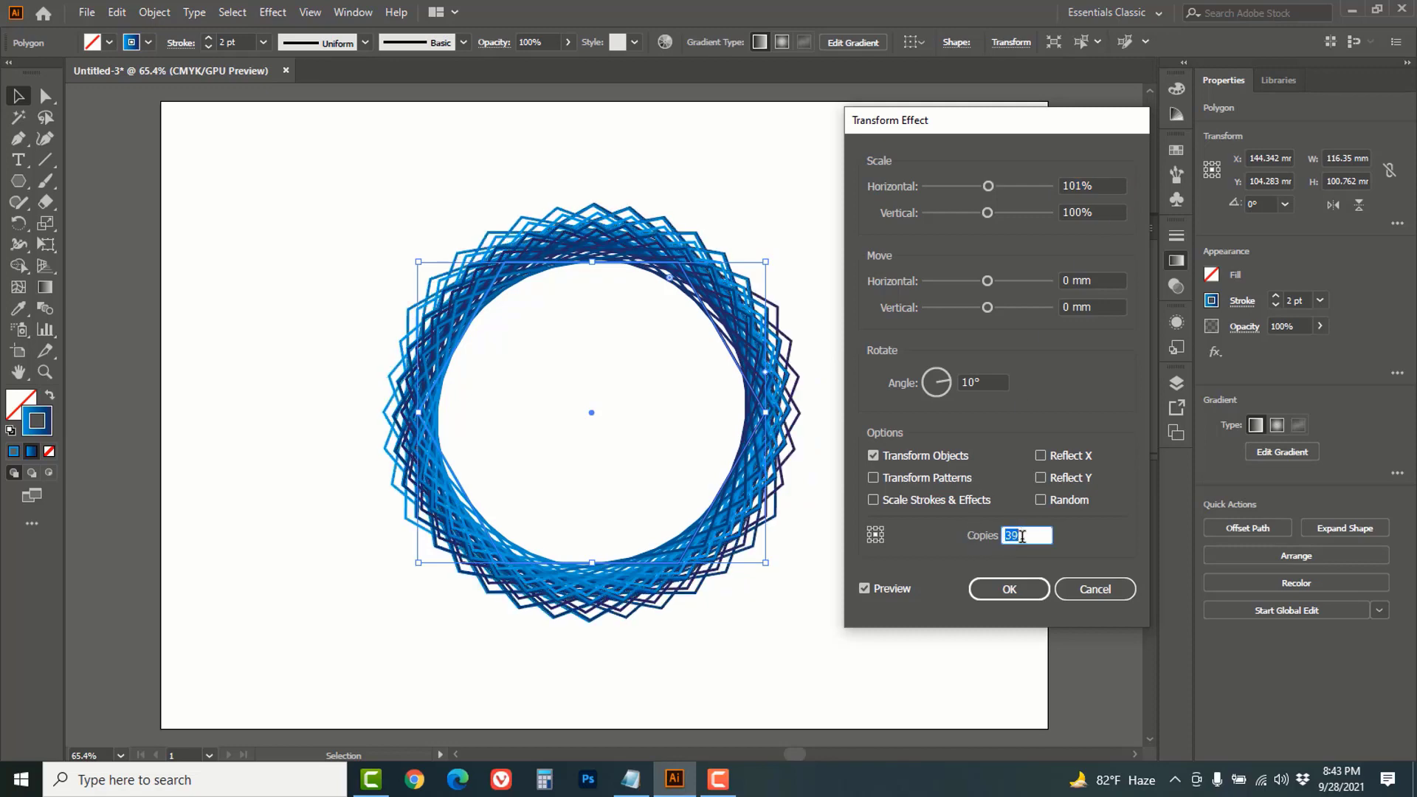
{"action": "key", "text": "Up"}
{"action": "key", "text": "Up"}
{"action": "key", "text": "Up"}
{"action": "key", "text": "Up"}
{"action": "key", "text": "Up"}
{"action": "key", "text": "Up"}
{"action": "key", "text": "Up"}
{"action": "key", "text": "Up"}
{"action": "key", "text": "Up"}
{"action": "key", "text": "Up"}
{"action": "key", "text": "Up"}
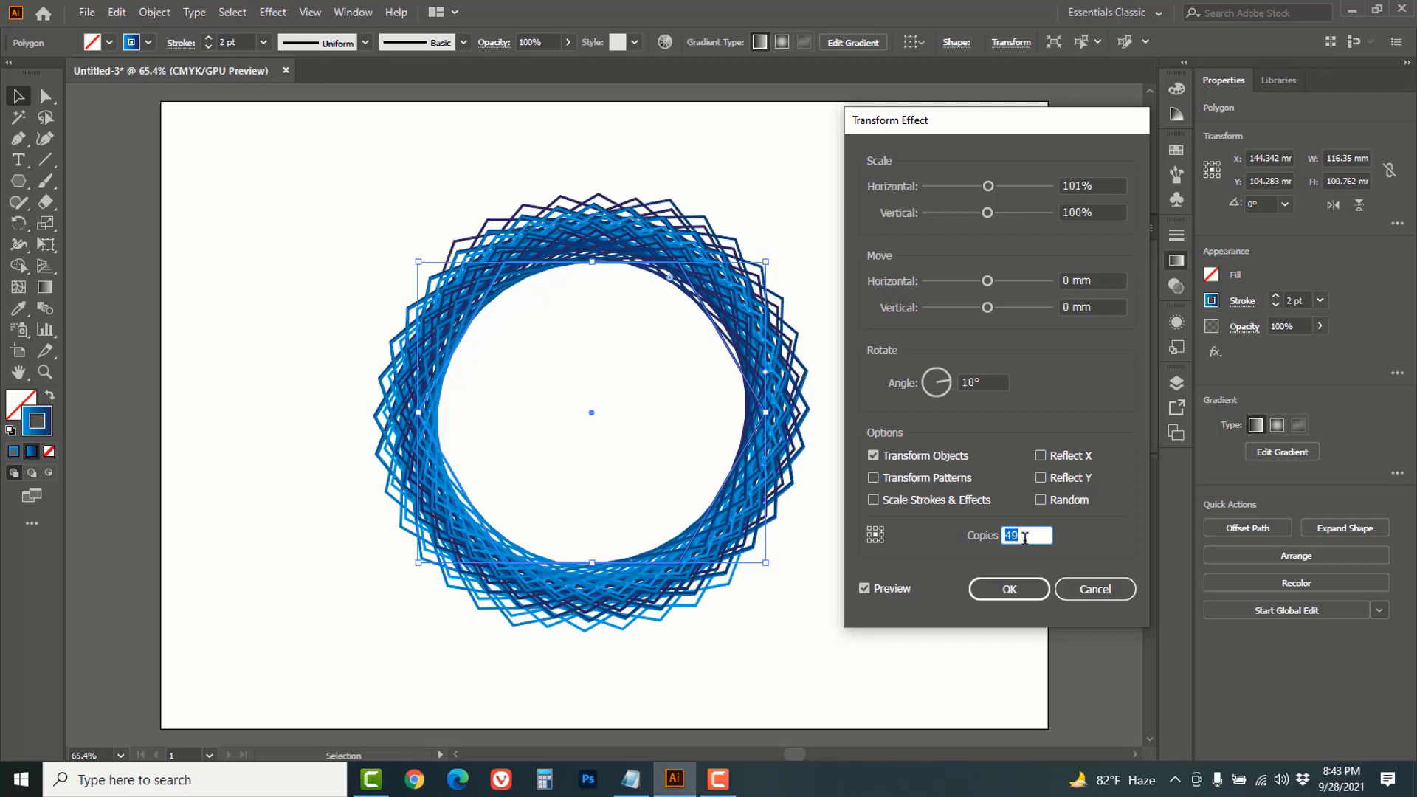
{"action": "key", "text": "Up"}
{"action": "key", "text": "Up"}
{"action": "key", "text": "Up"}
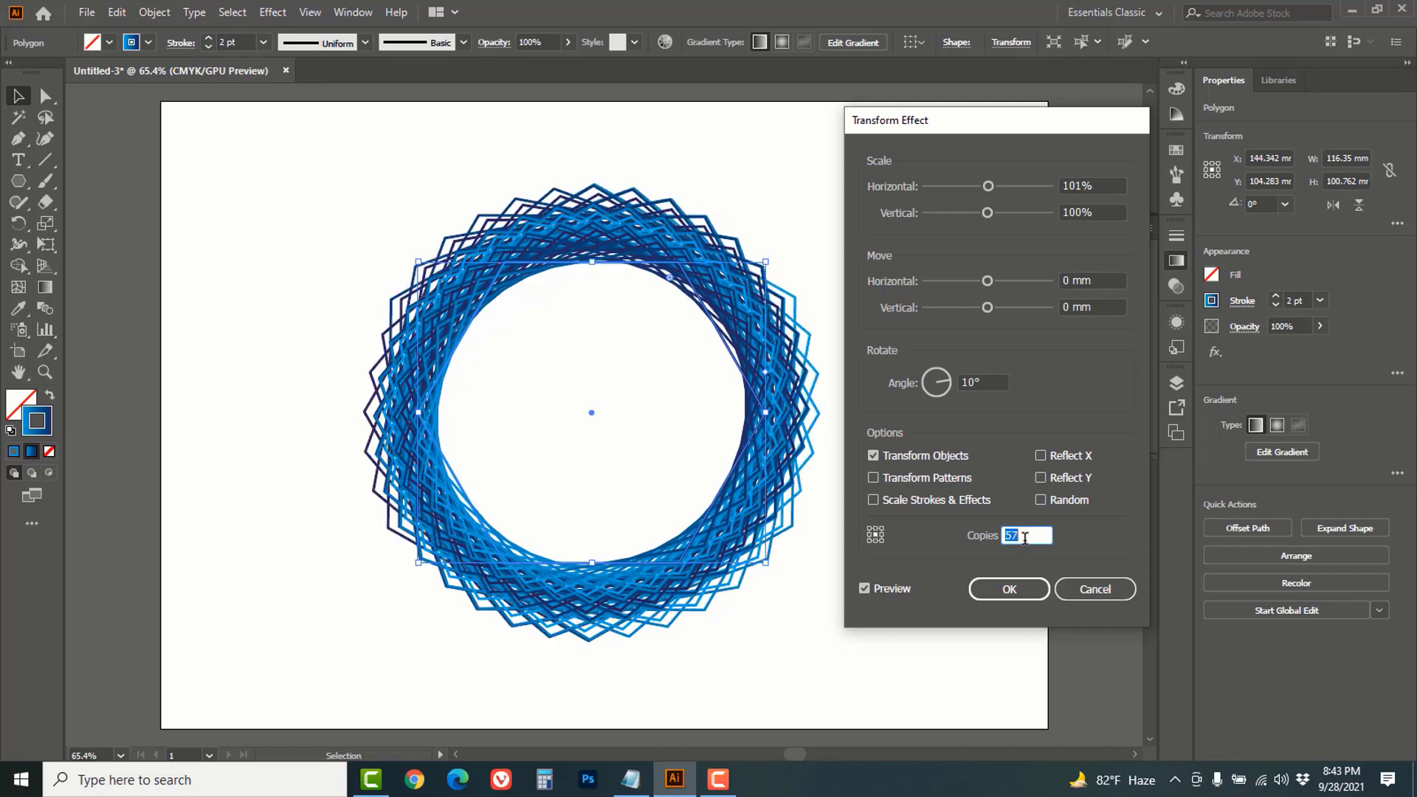
{"action": "left_click", "coordinate": [1008, 590]}
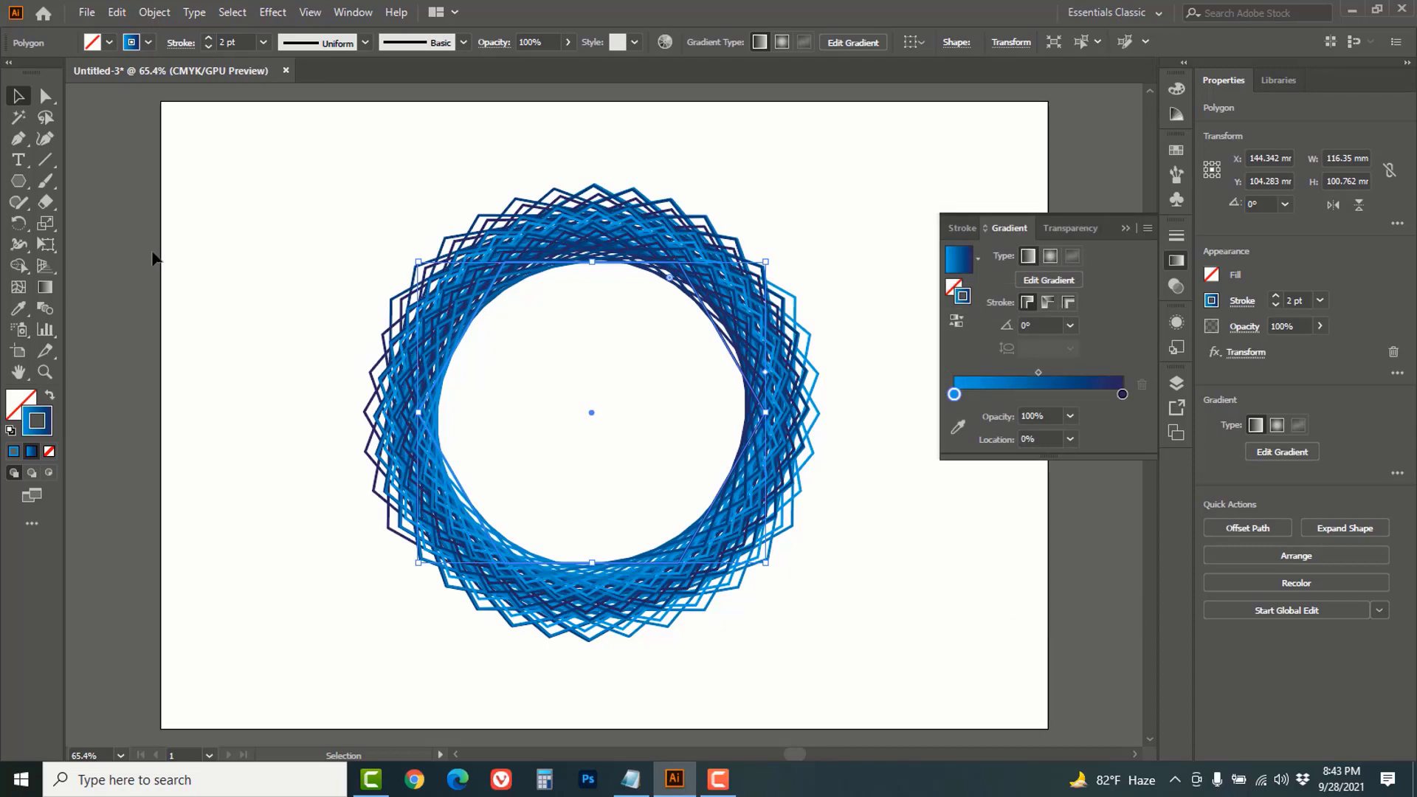
- Draw a rectangle covering the whole artboard, about 297 mm by 210 mm
{"action": "left_click", "coordinate": [19, 185]}
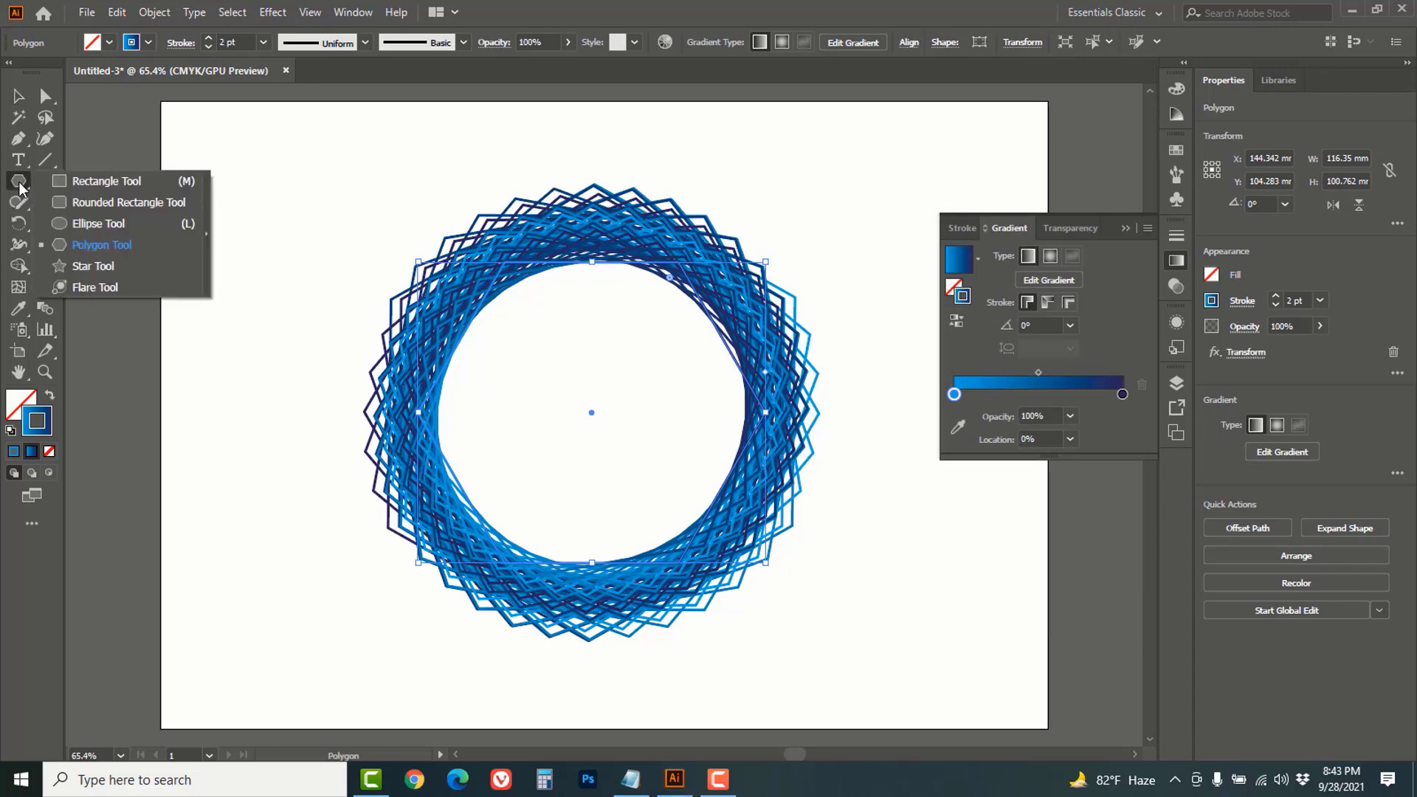
{"action": "left_click", "coordinate": [103, 180]}
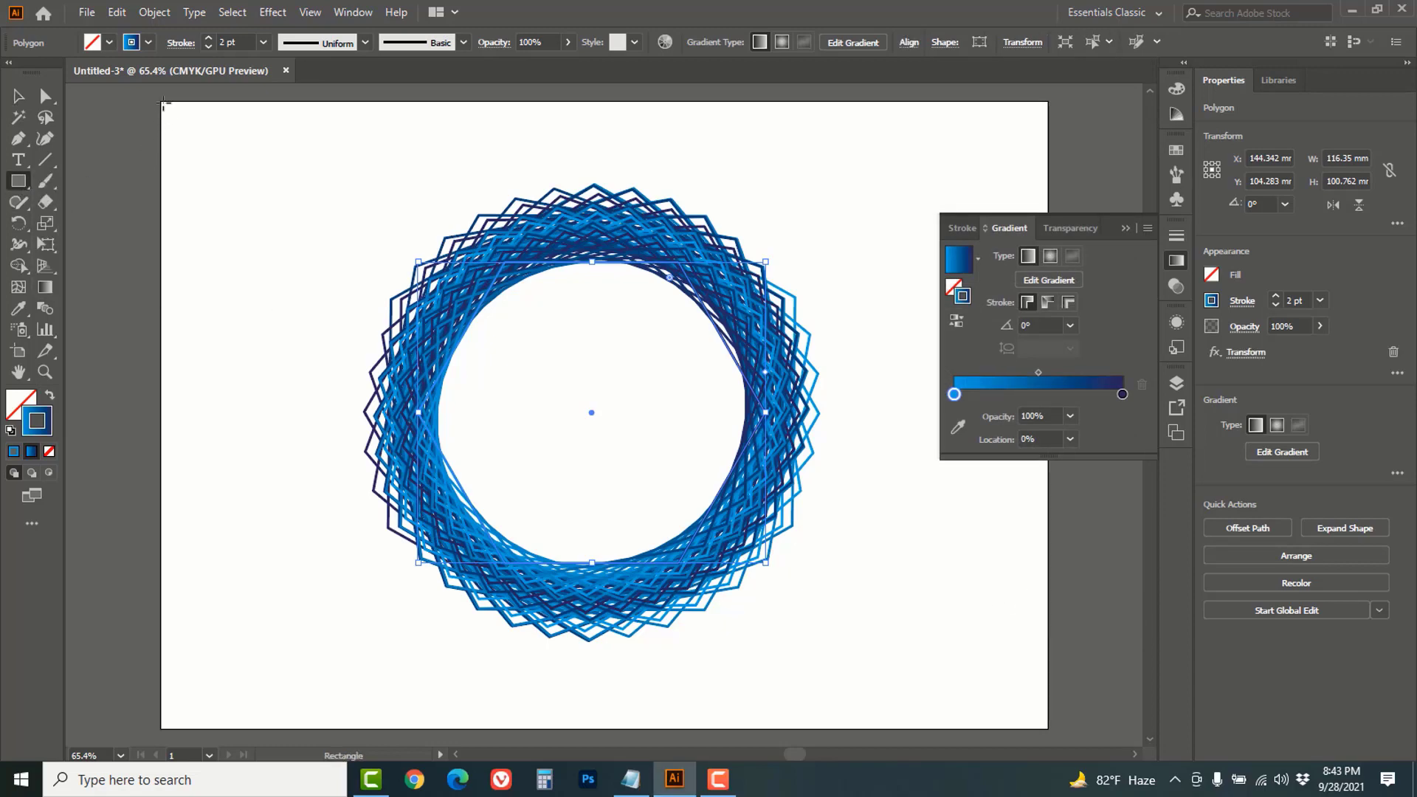
{"action": "left_click_drag", "start_coordinate": [163, 103], "coordinate": [1046, 727]}
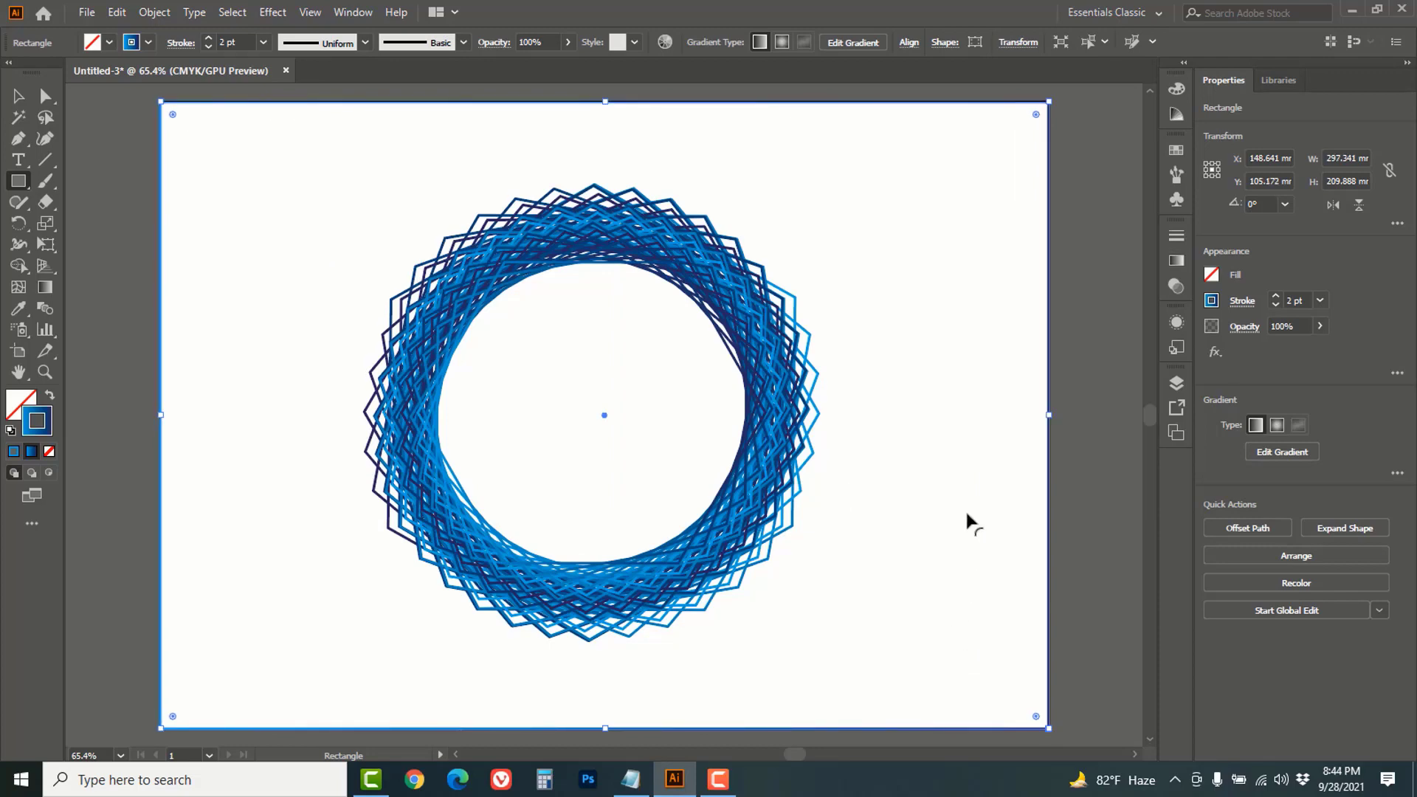
- Remove the artboard rectangle's stroke and fill it with black
{"action": "left_click", "coordinate": [48, 450]}
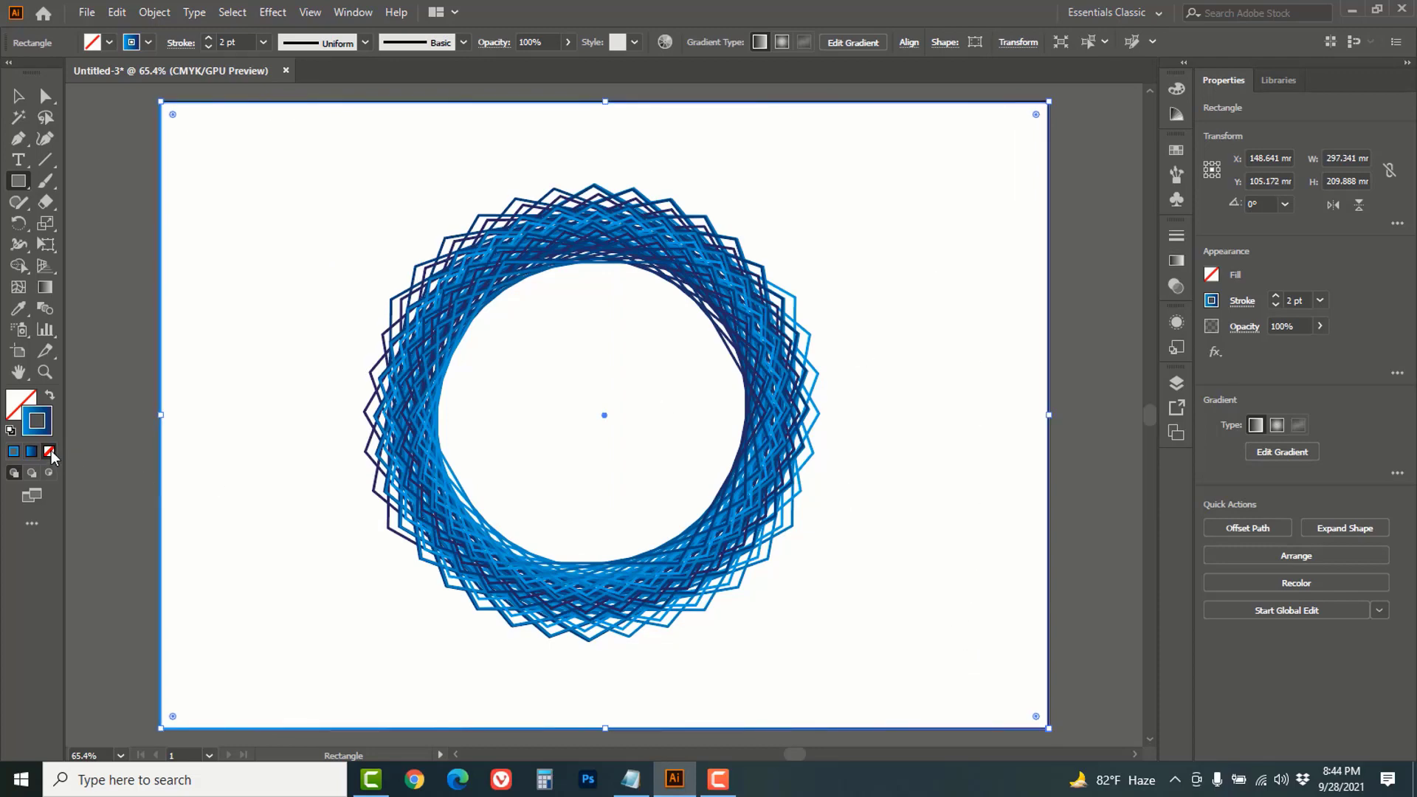
{"action": "left_click", "coordinate": [1172, 95]}
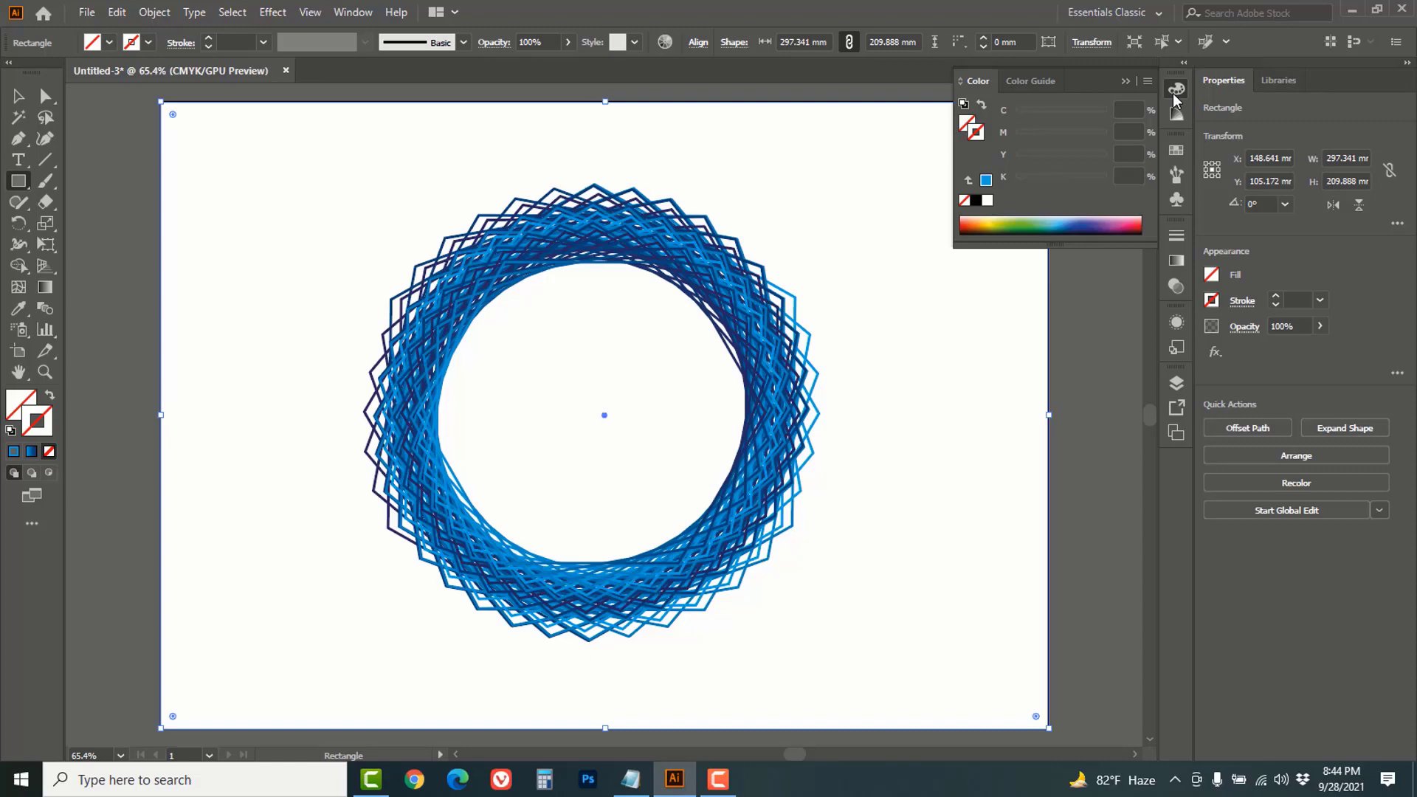
{"action": "left_click", "coordinate": [966, 126]}
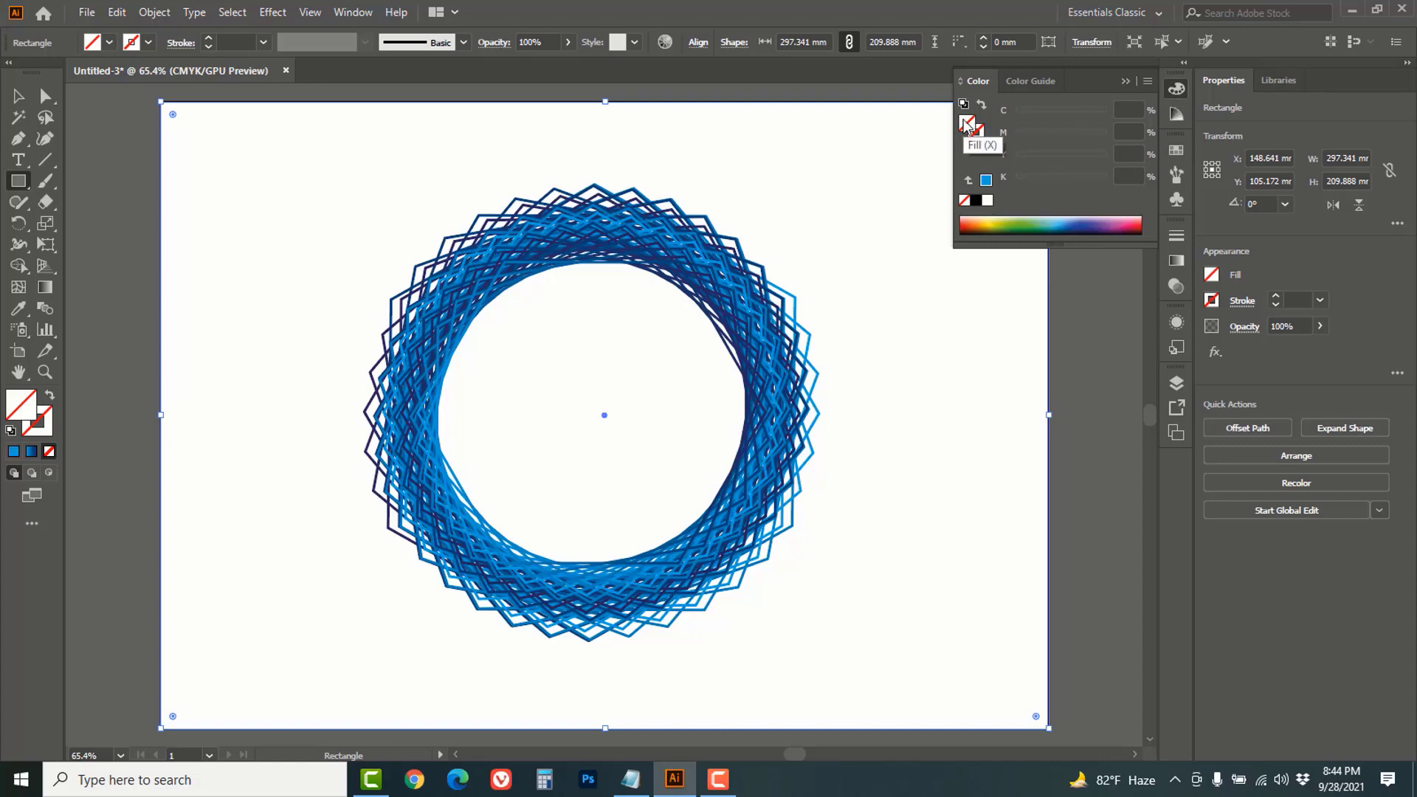
{"action": "left_click", "coordinate": [976, 200]}
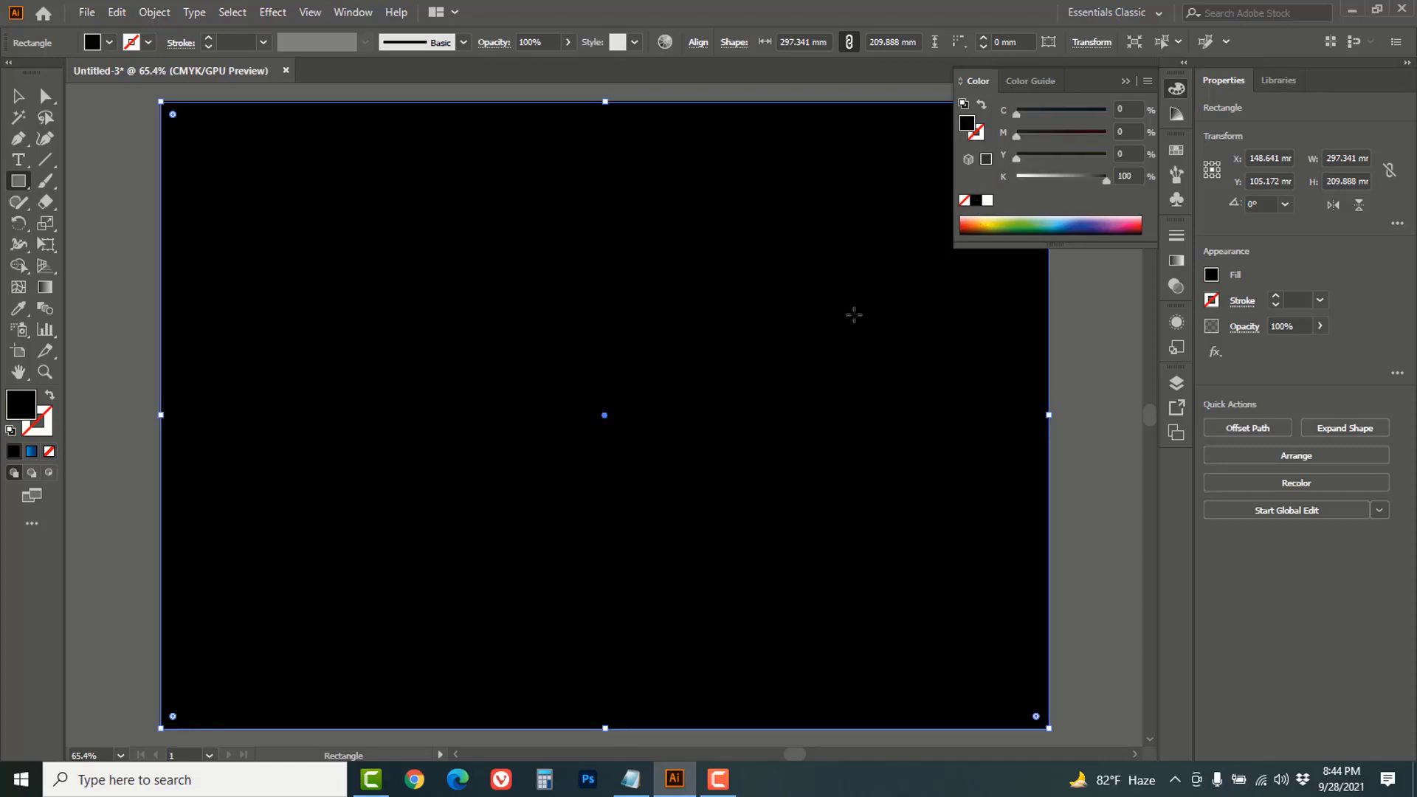
- Send the black rectangle to the back behind the line-art ring and deselect it
{"action": "right_click", "coordinate": [822, 326]}
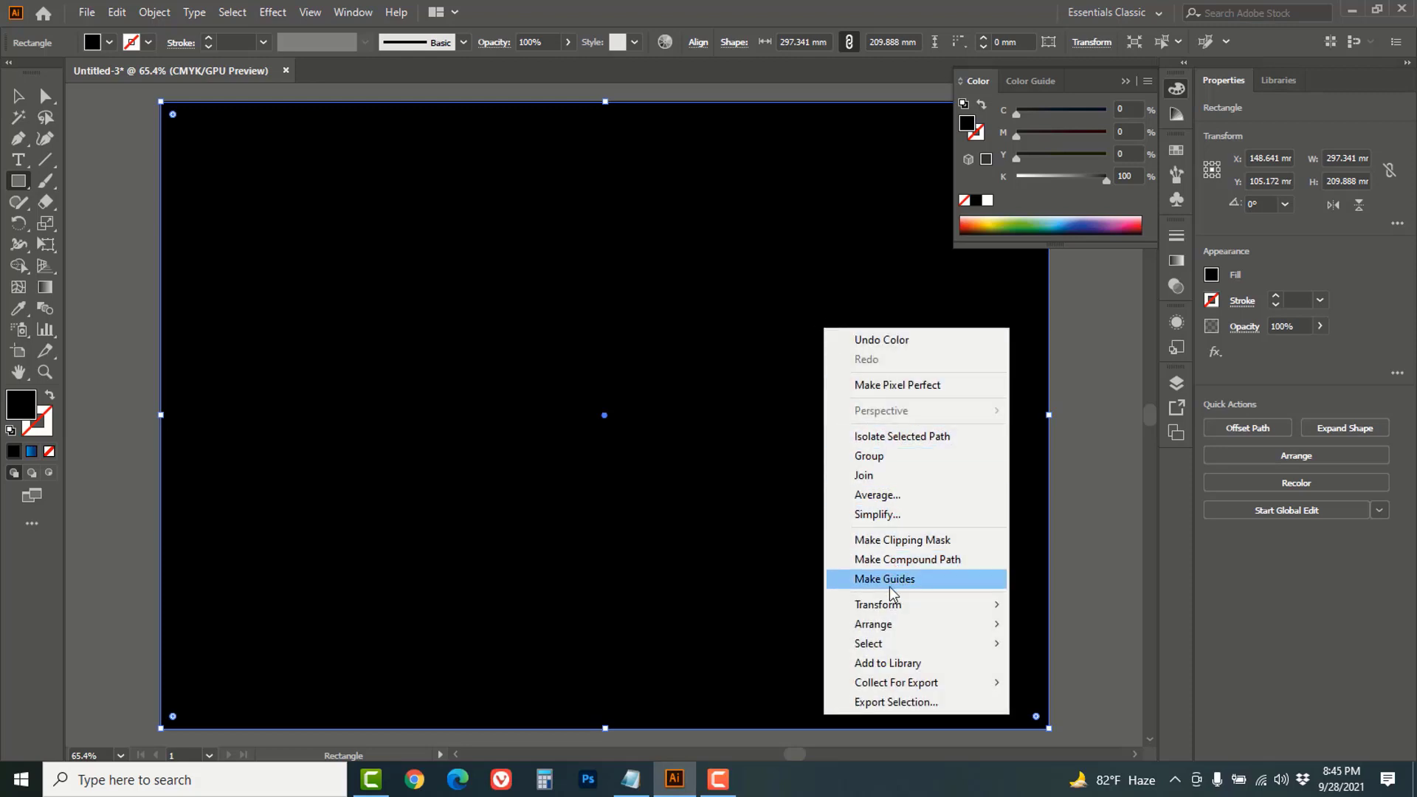
{"action": "mouse_move", "coordinate": [876, 625]}
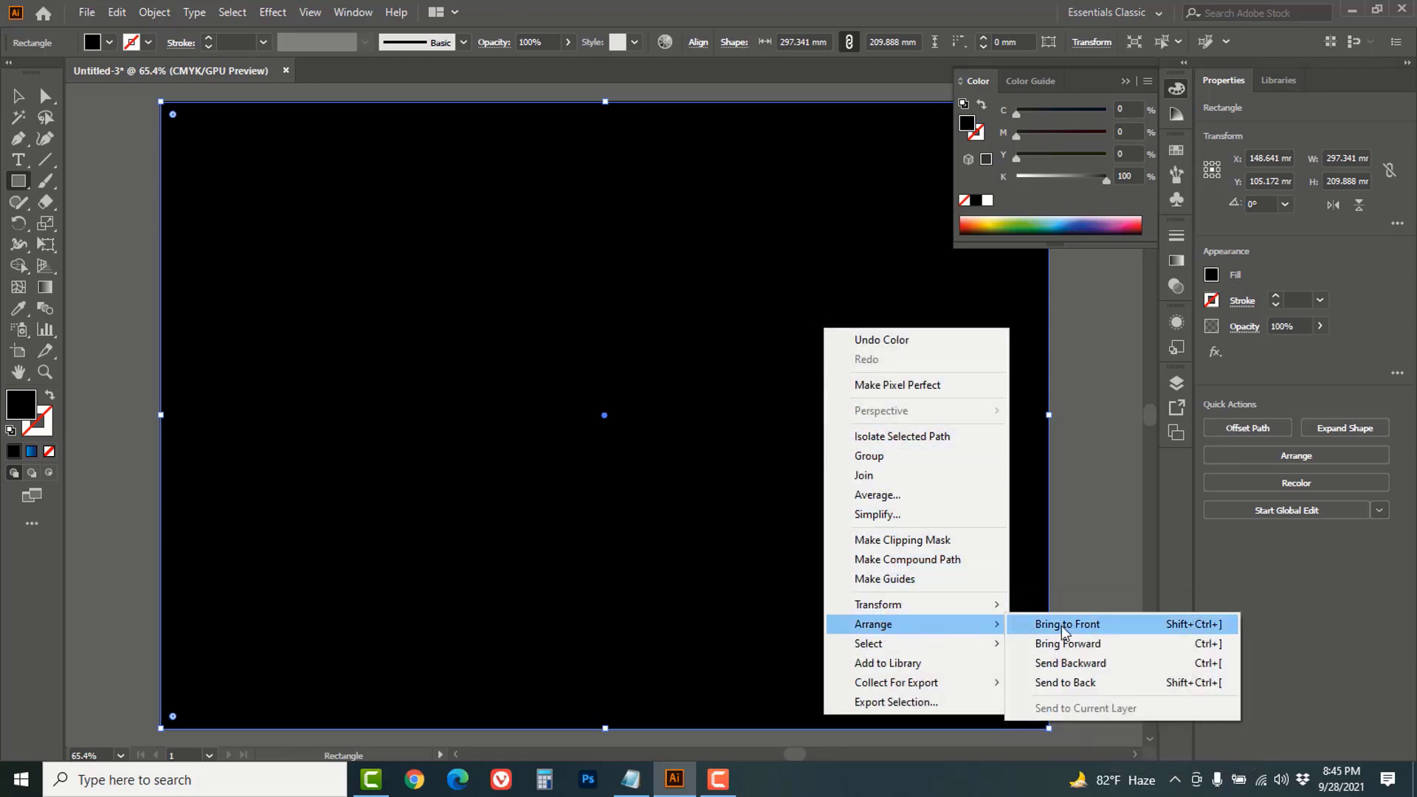
{"action": "left_click", "coordinate": [1066, 685]}
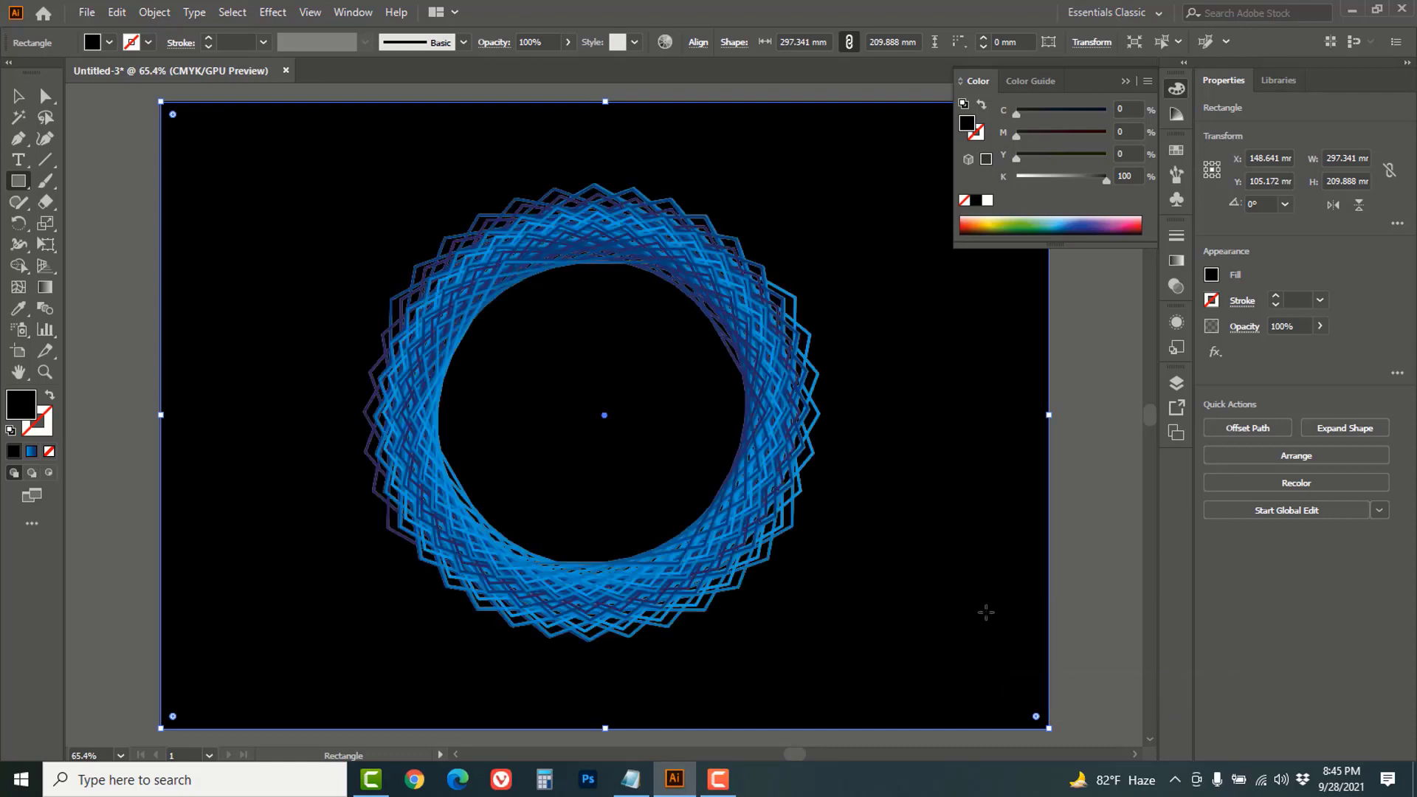
{"action": "left_click", "coordinate": [18, 96]}
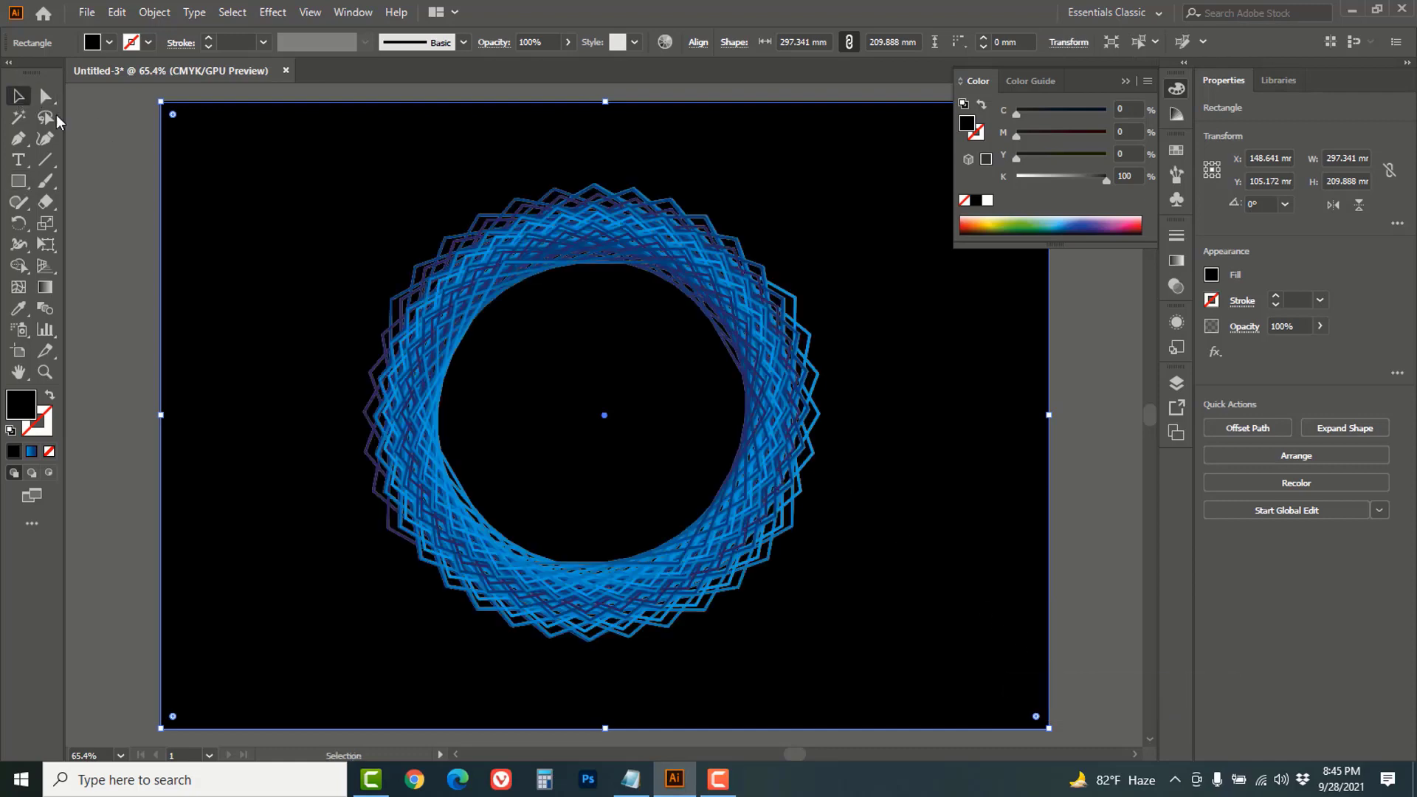
{"action": "left_click", "coordinate": [122, 152]}
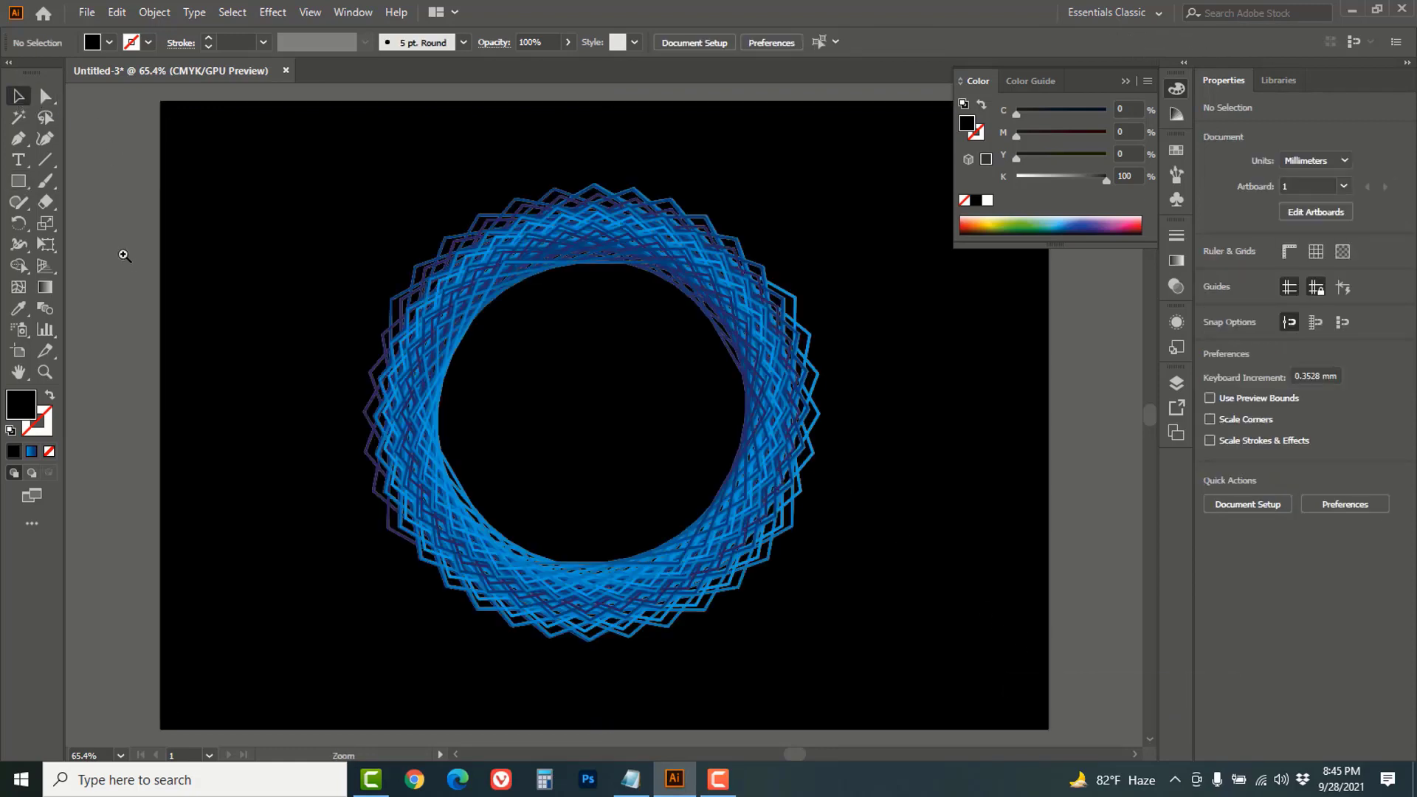
- Open the file Love_Heart_SVG.svg from the Geometric Design folder
{"action": "left_click", "coordinate": [125, 256], "text": "ctrl+alt"}
{"action": "left_click_drag", "start_coordinate": [659, 411], "coordinate": [276, 351]}
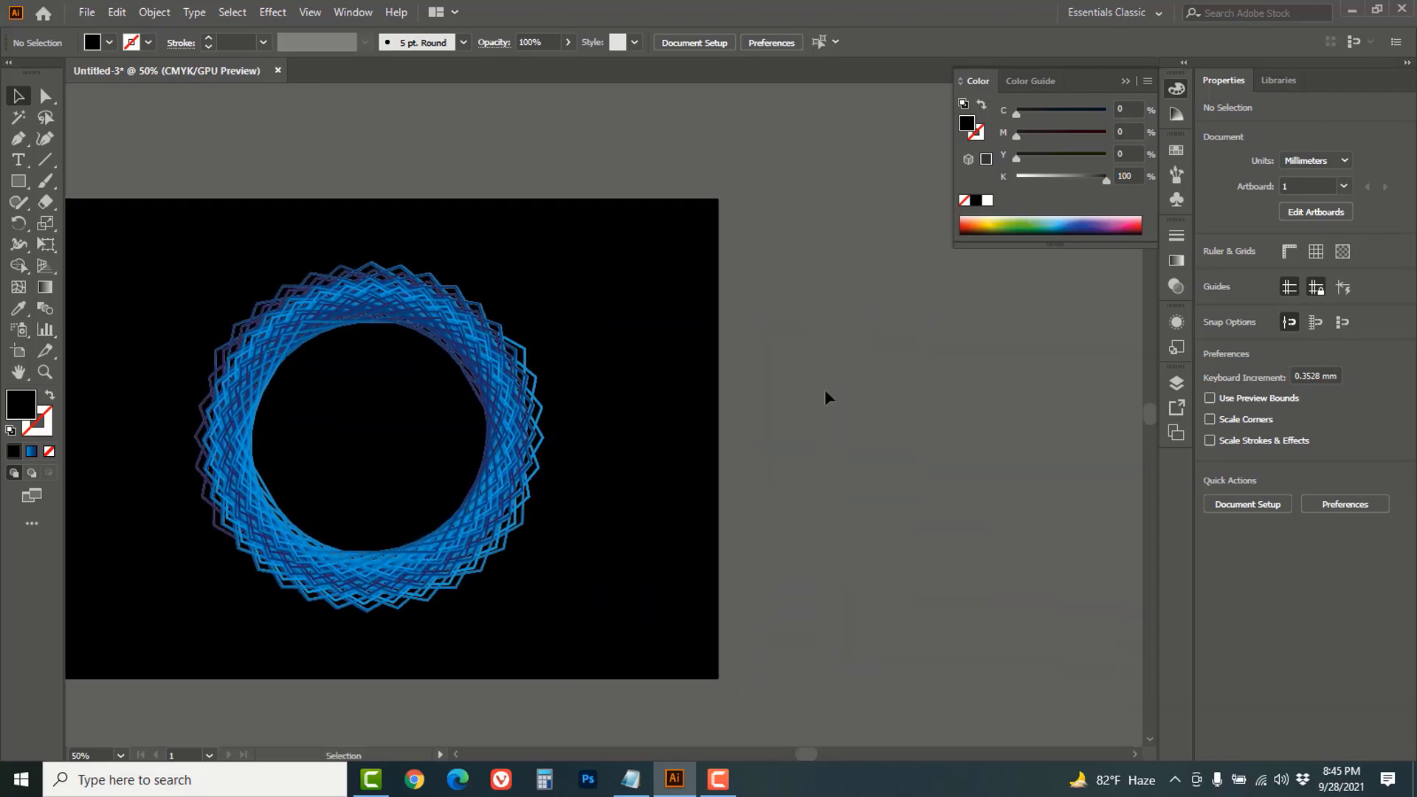
{"action": "left_click", "coordinate": [88, 14]}
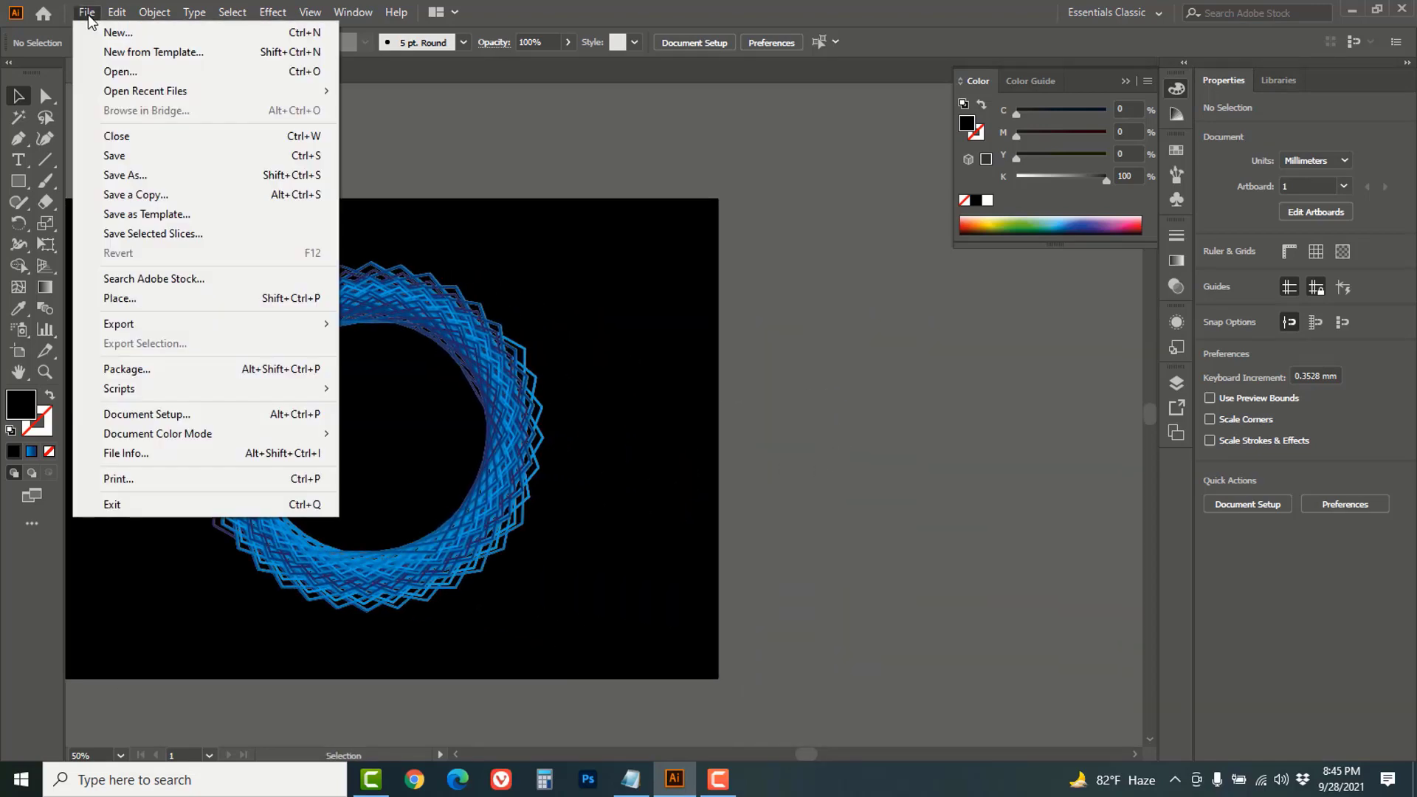
{"action": "left_click", "coordinate": [114, 74]}
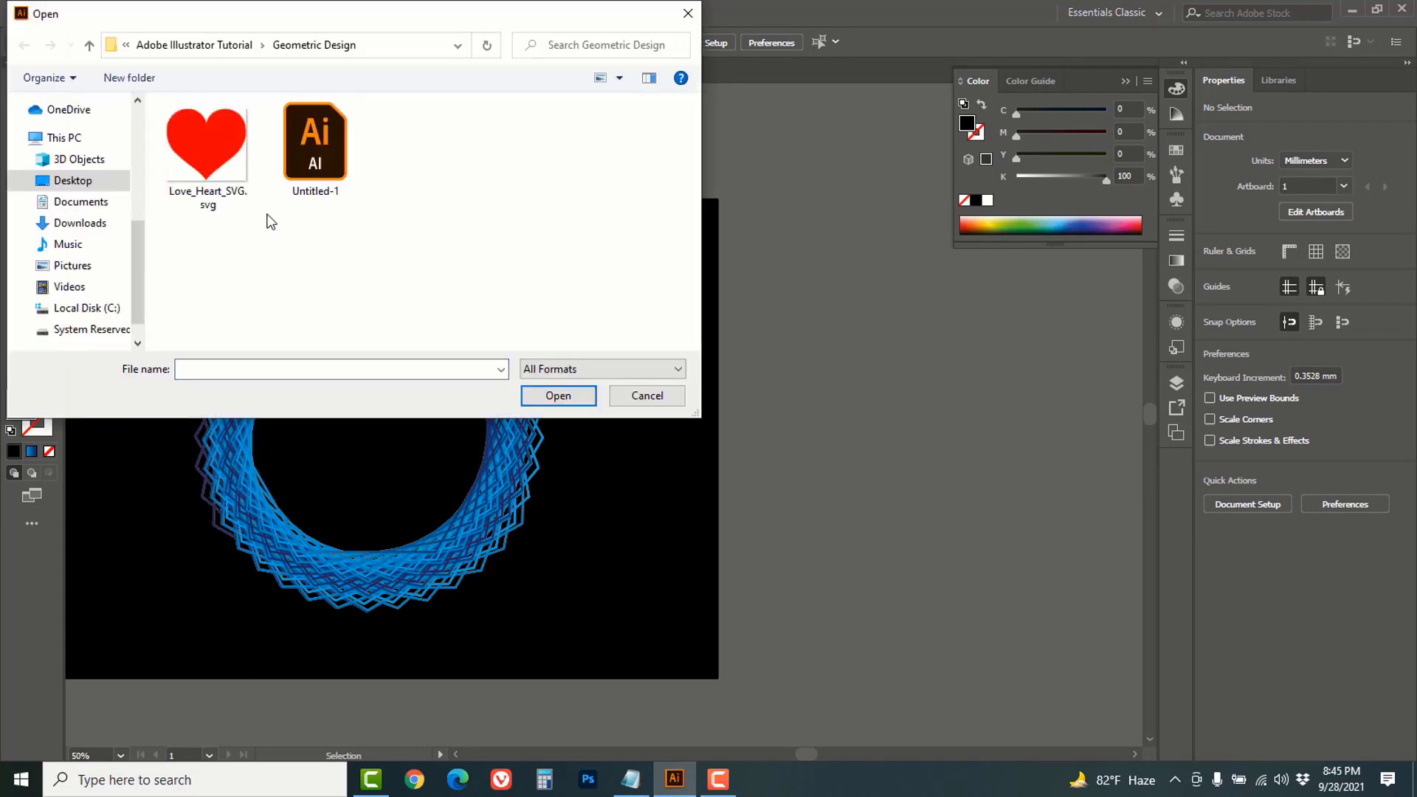
{"action": "left_click", "coordinate": [208, 140]}
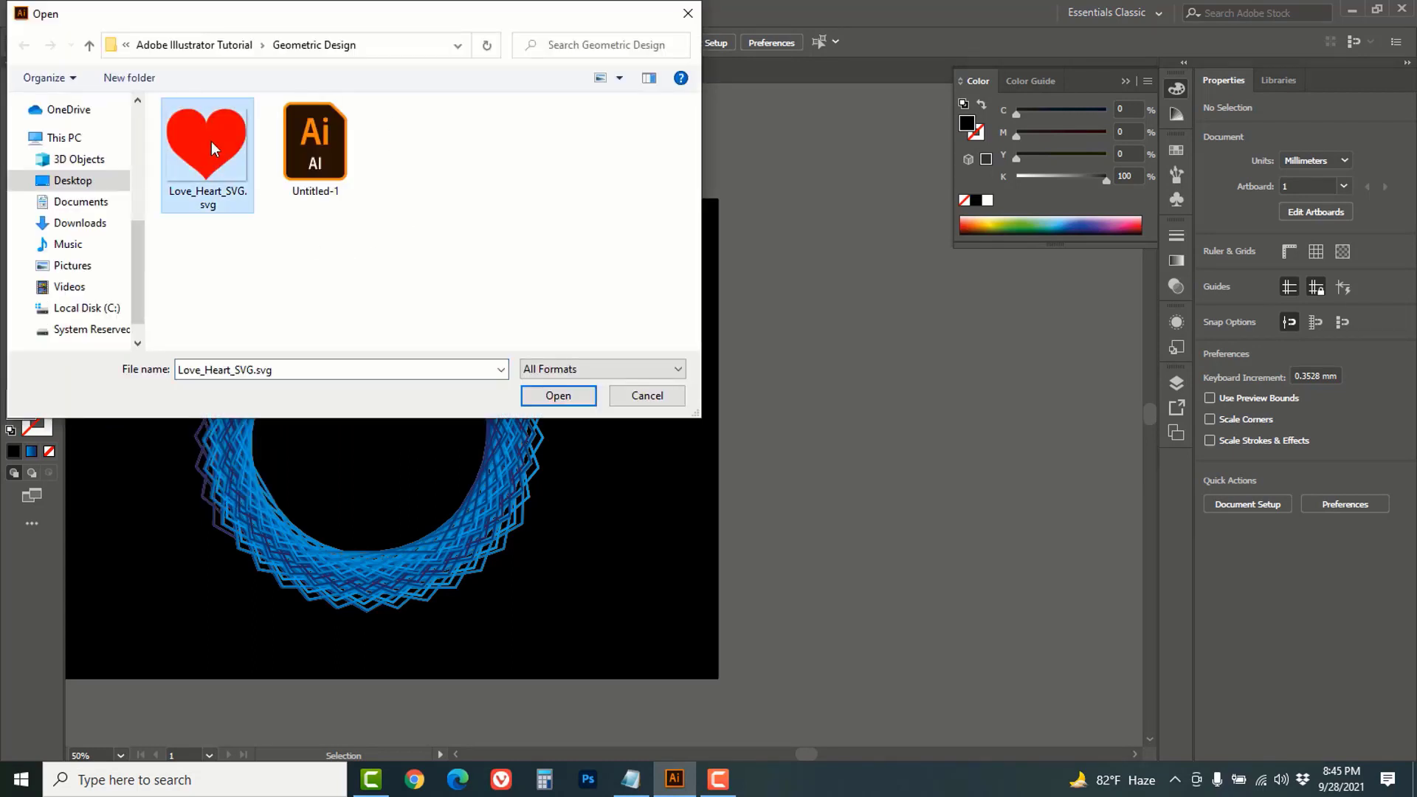
{"action": "left_click", "coordinate": [558, 396]}
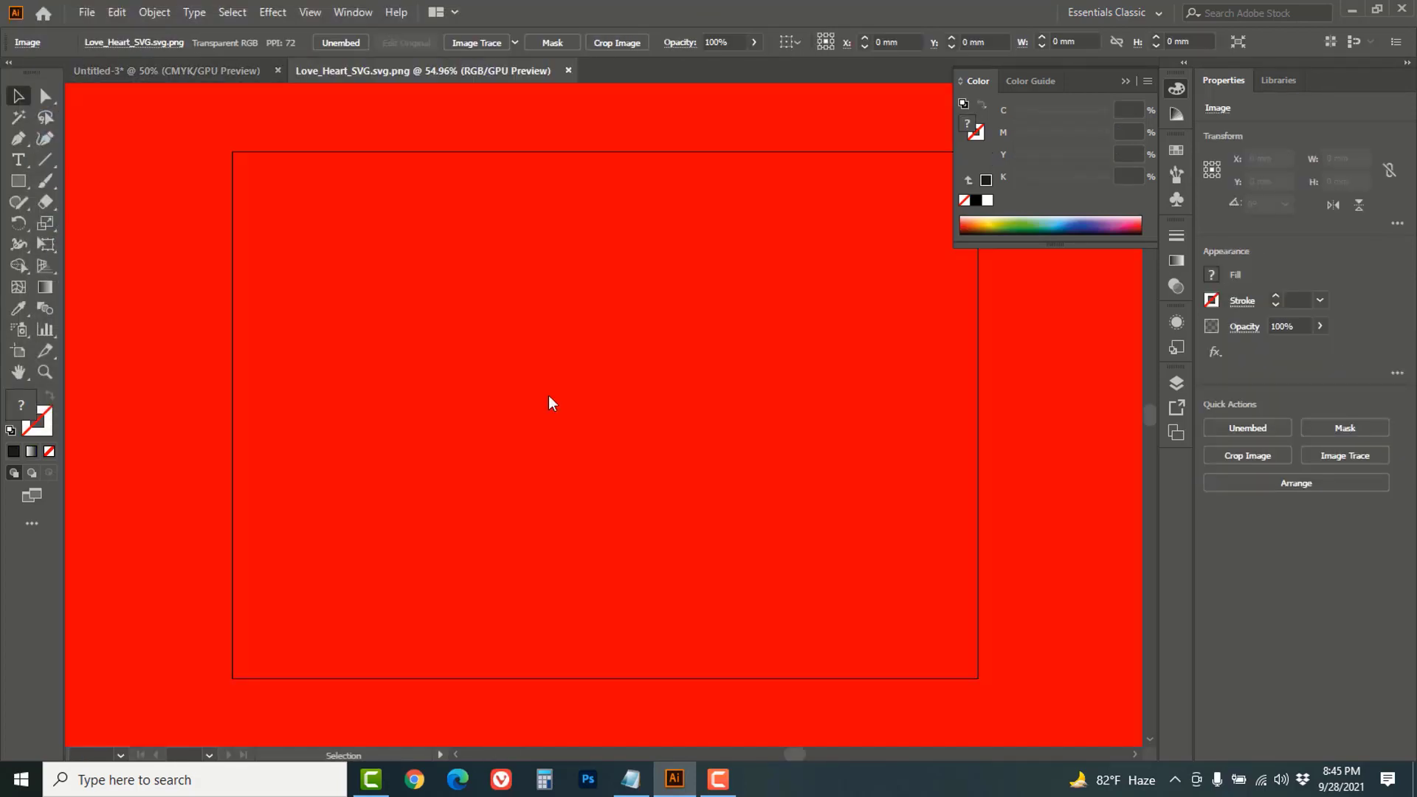
- Lock the red heart image so it can serve as a tracing template
{"action": "key", "text": "ctrl+alt+space"}
{"action": "left_click", "coordinate": [551, 349]}
{"action": "left_click", "coordinate": [552, 349]}
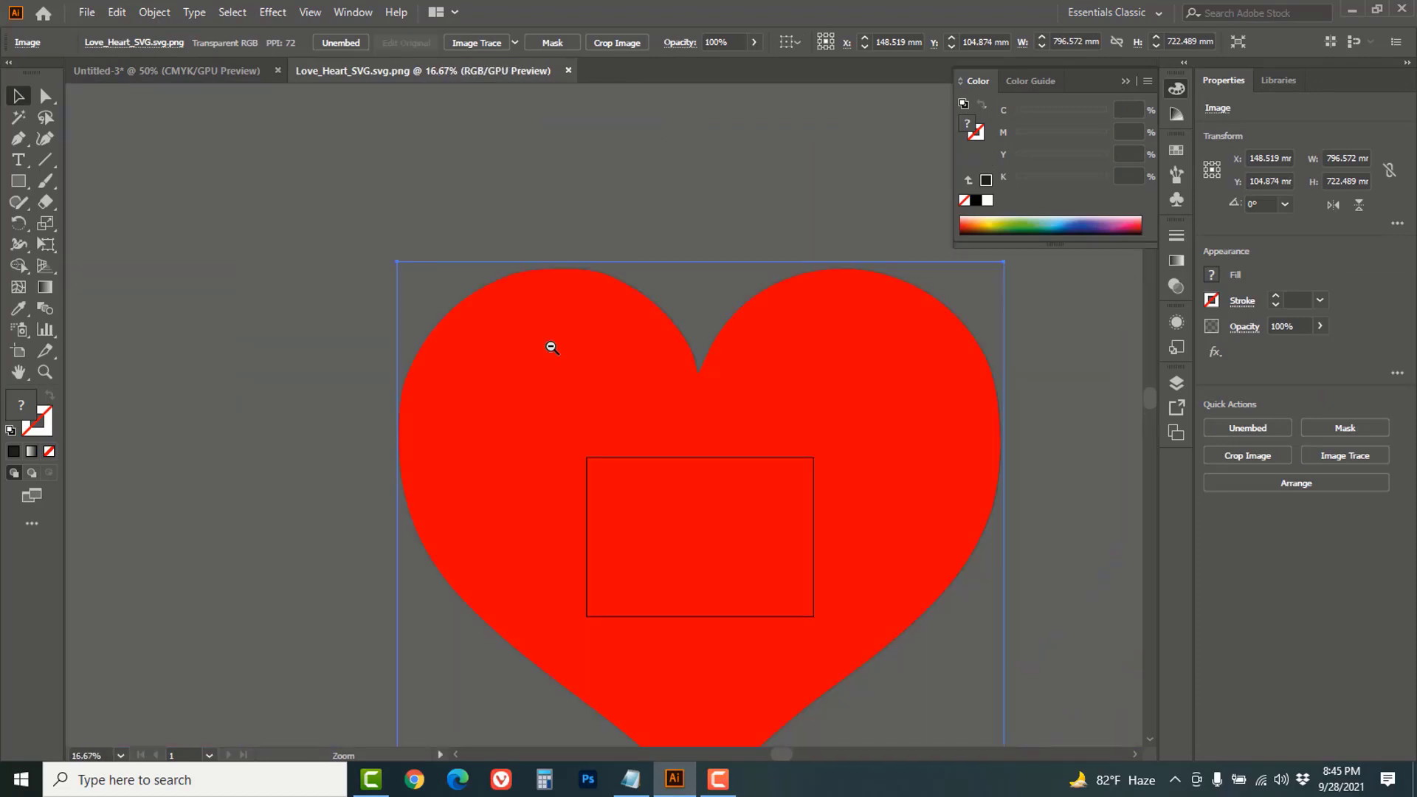
{"action": "left_click_drag", "start_coordinate": [573, 458], "coordinate": [470, 396]}
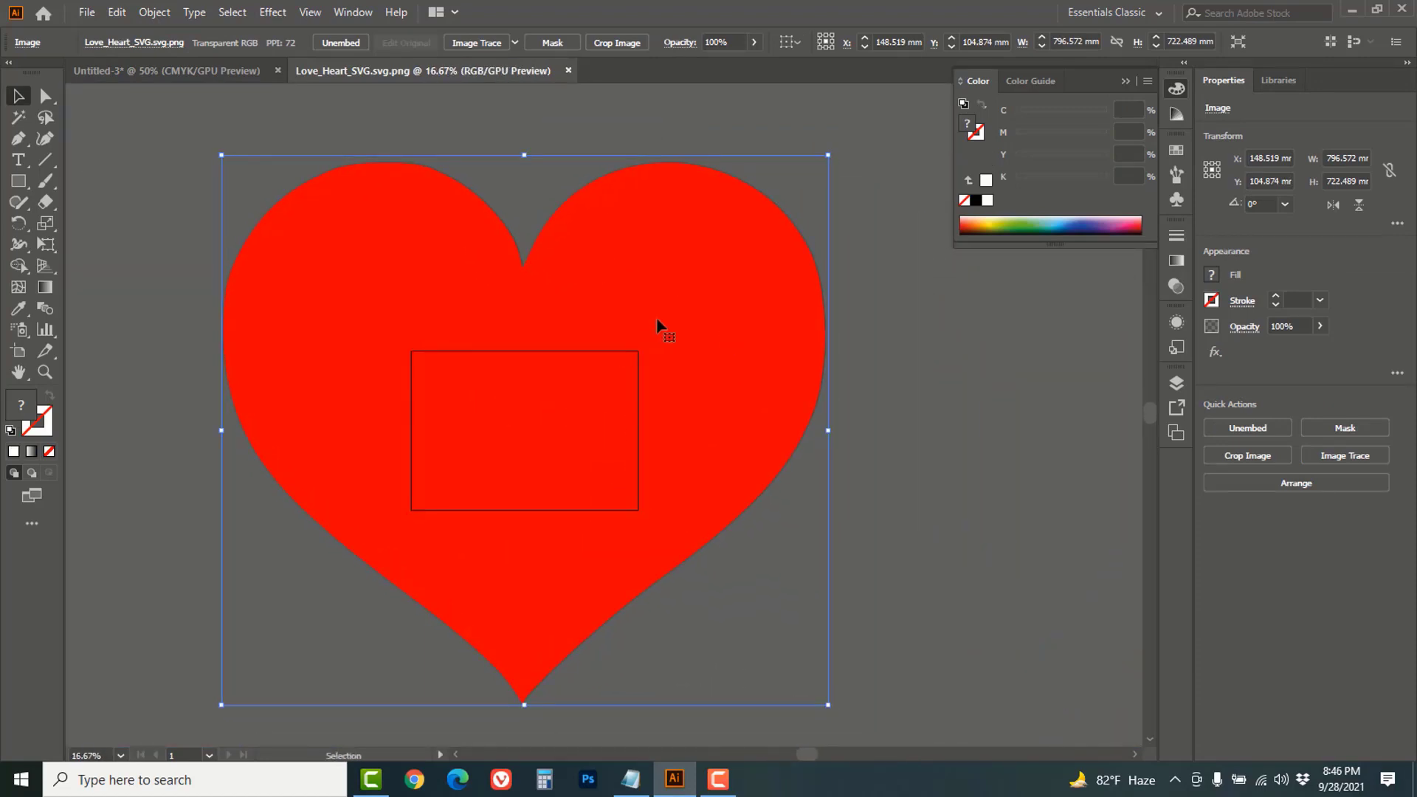
{"action": "left_click", "coordinate": [154, 13]}
{"action": "mouse_move", "coordinate": [180, 136]}
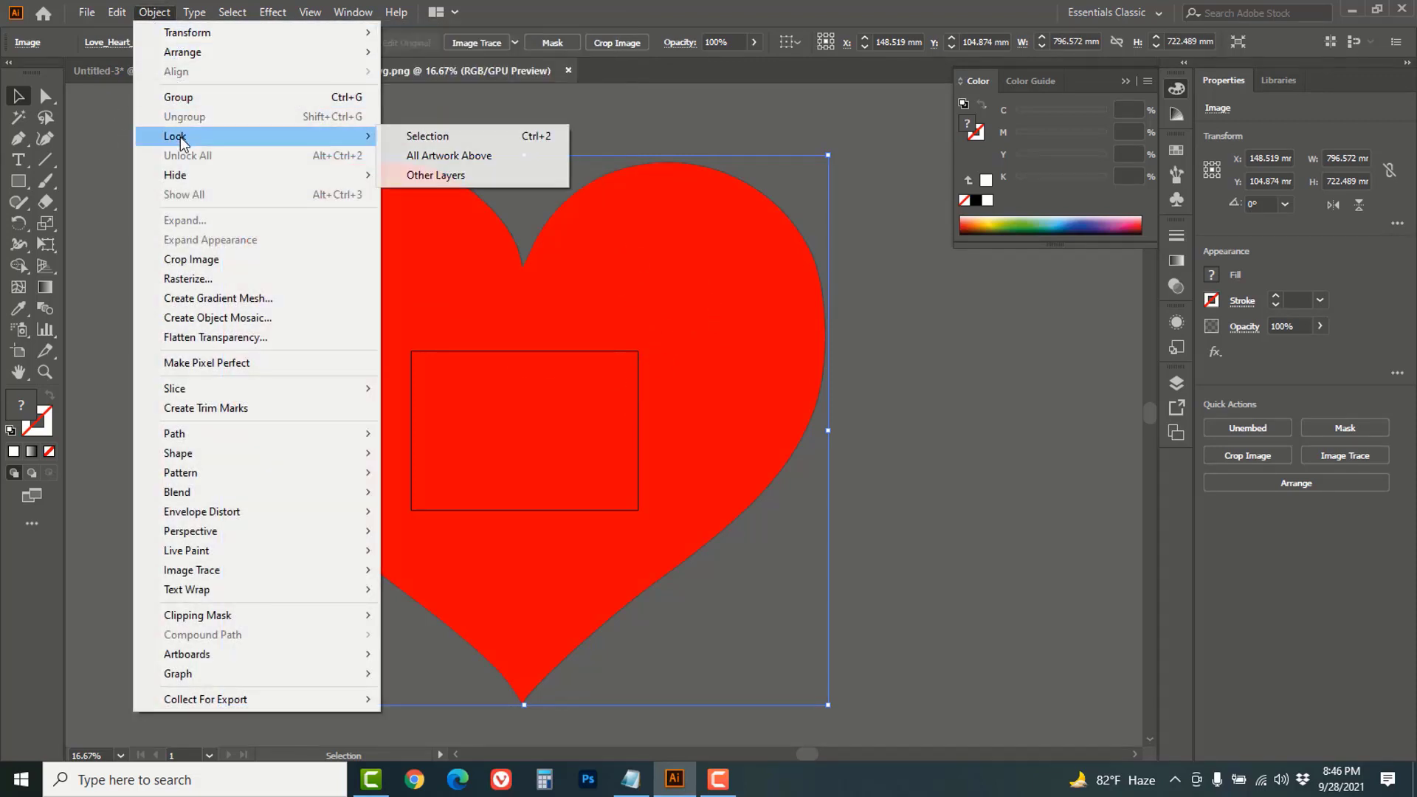
{"action": "left_click", "coordinate": [531, 135]}
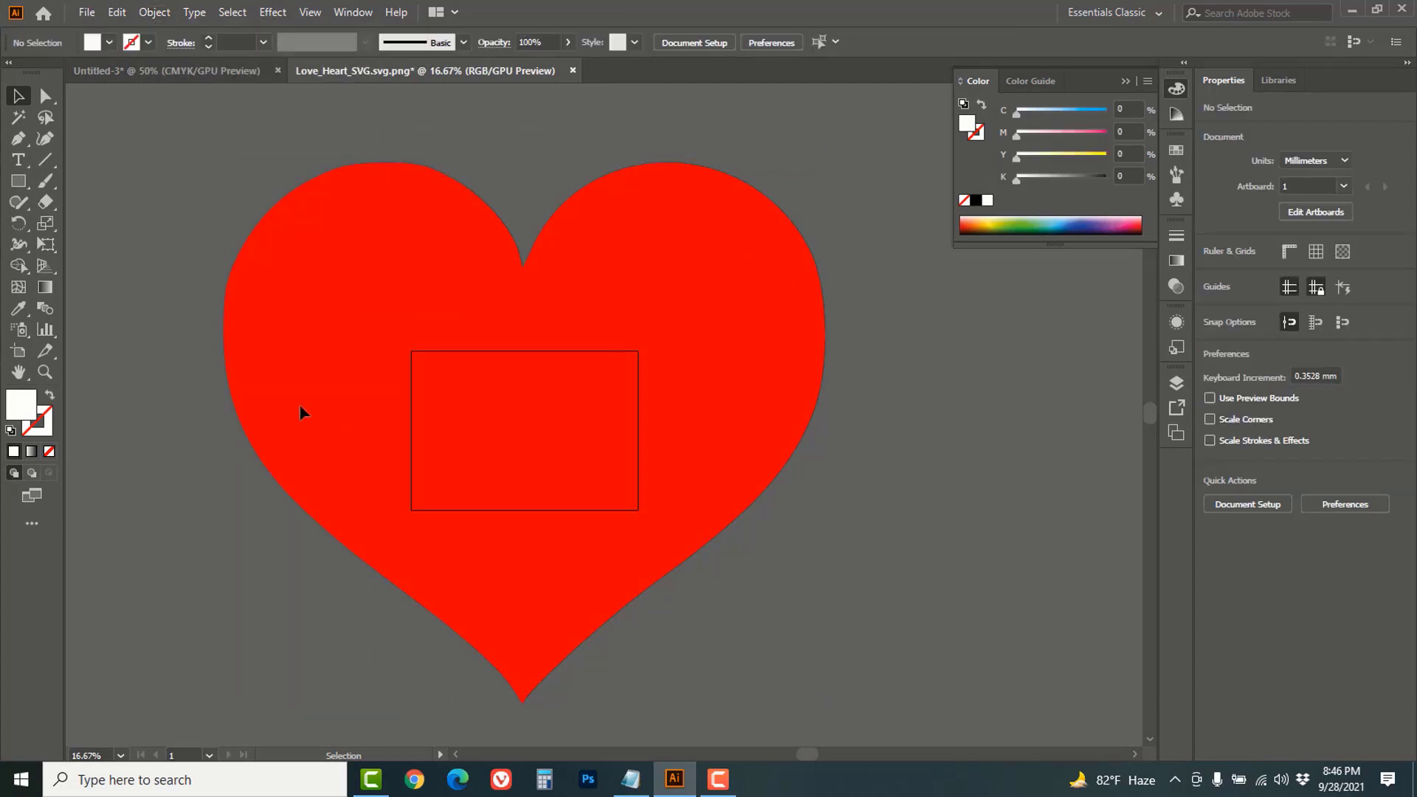
- Trace the heart's left half with the Pen tool from the lower tip to the upper notch, setting the path's fill to none
{"action": "left_click_drag", "start_coordinate": [19, 138], "coordinate": [111, 145]}
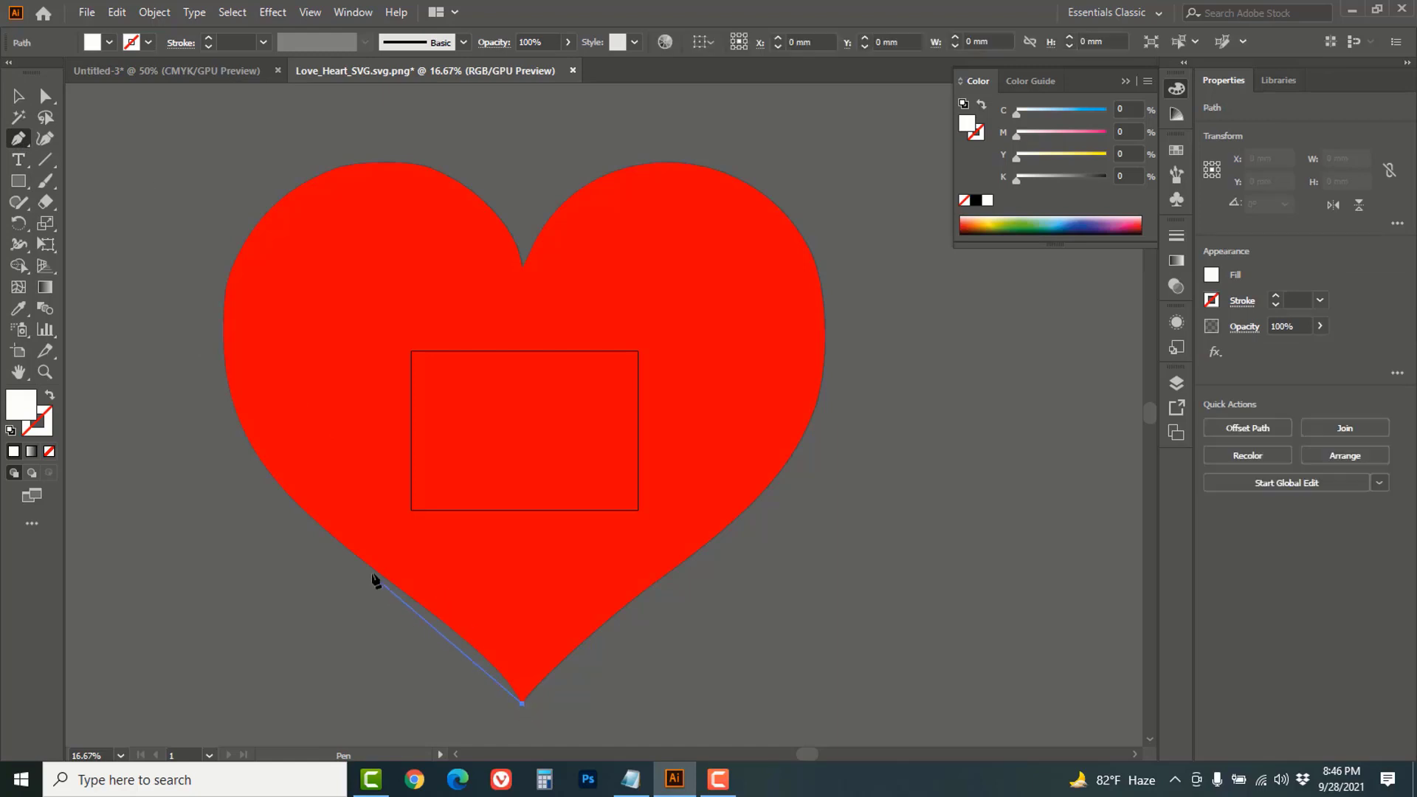
{"action": "left_click_drag", "start_coordinate": [371, 566], "coordinate": [250, 478]}
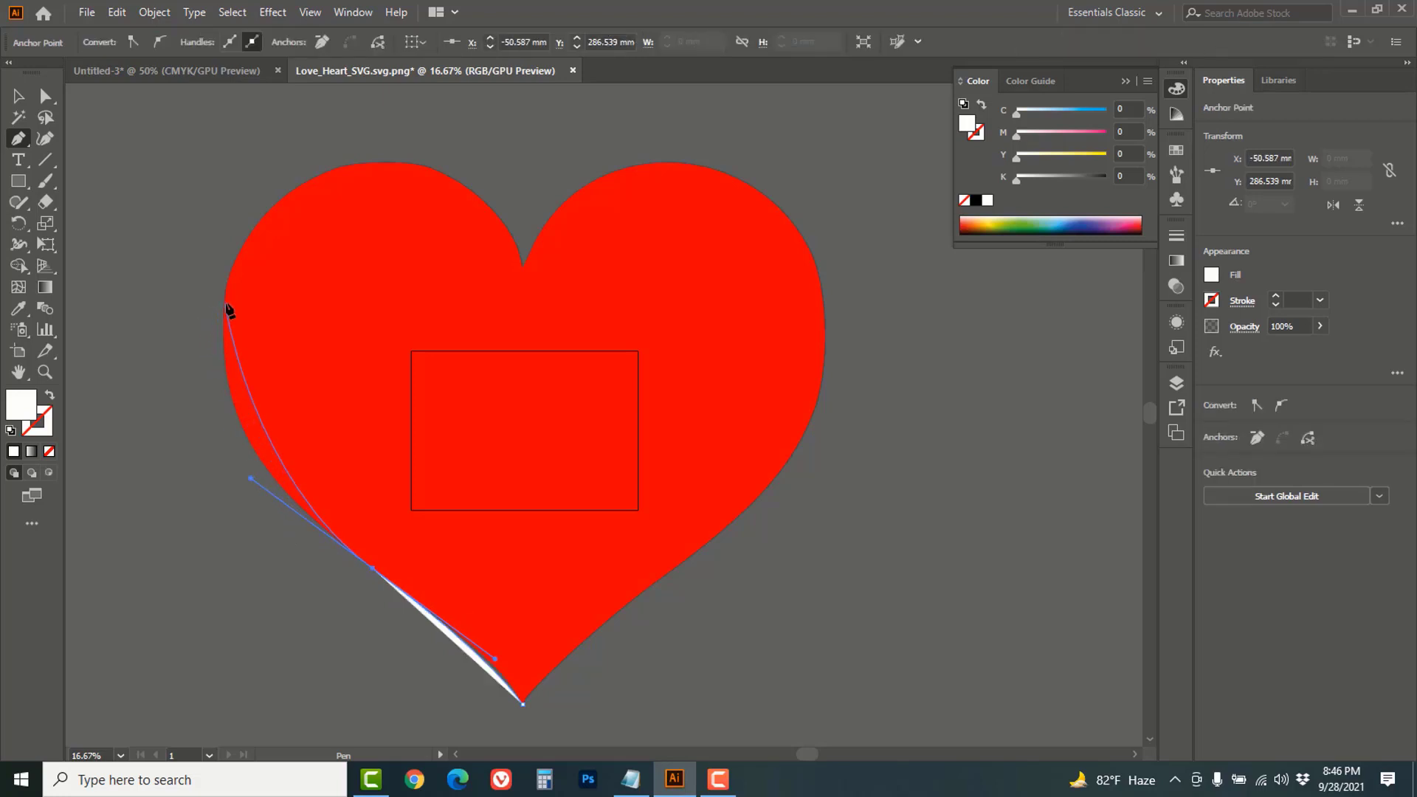
{"action": "left_click_drag", "start_coordinate": [226, 302], "coordinate": [241, 208]}
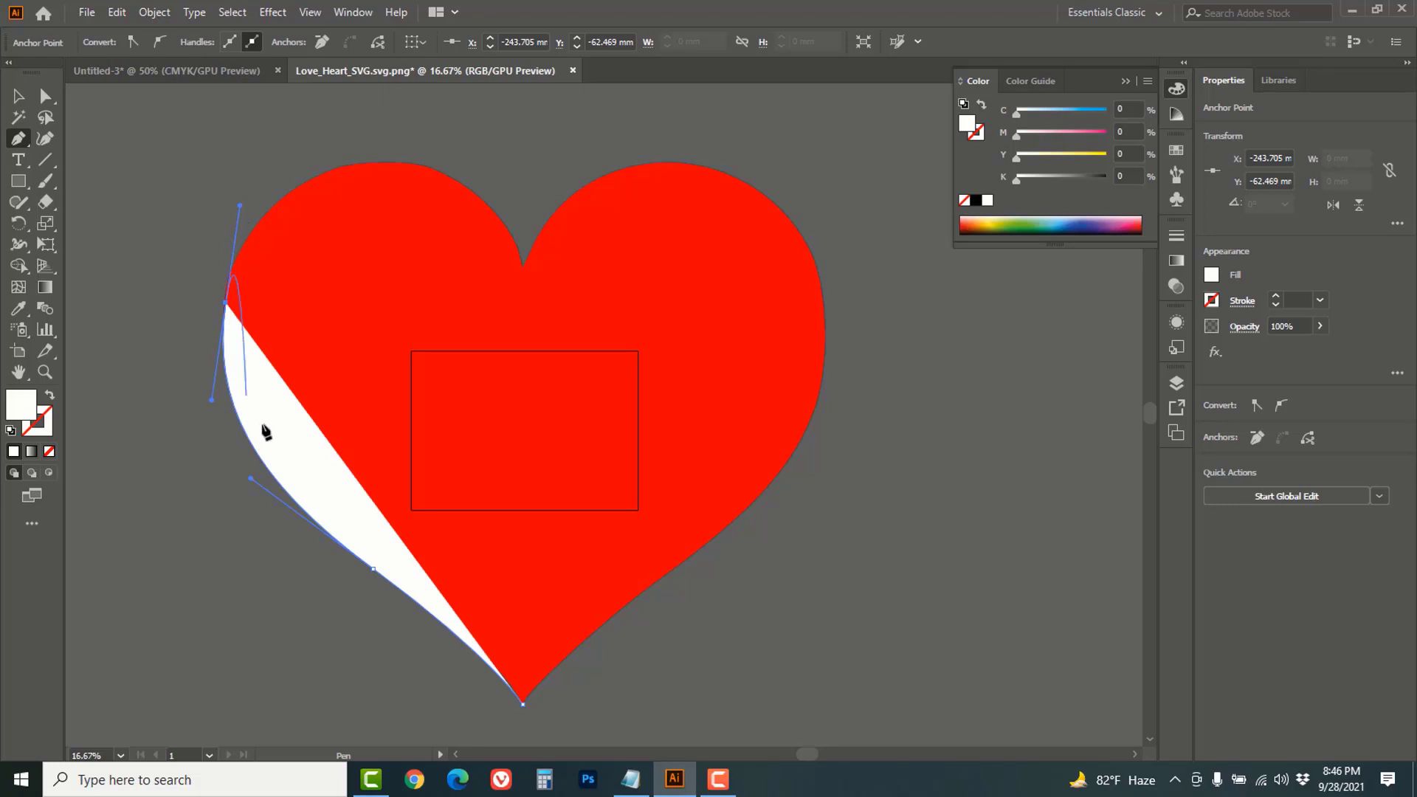
{"action": "left_click", "coordinate": [50, 452]}
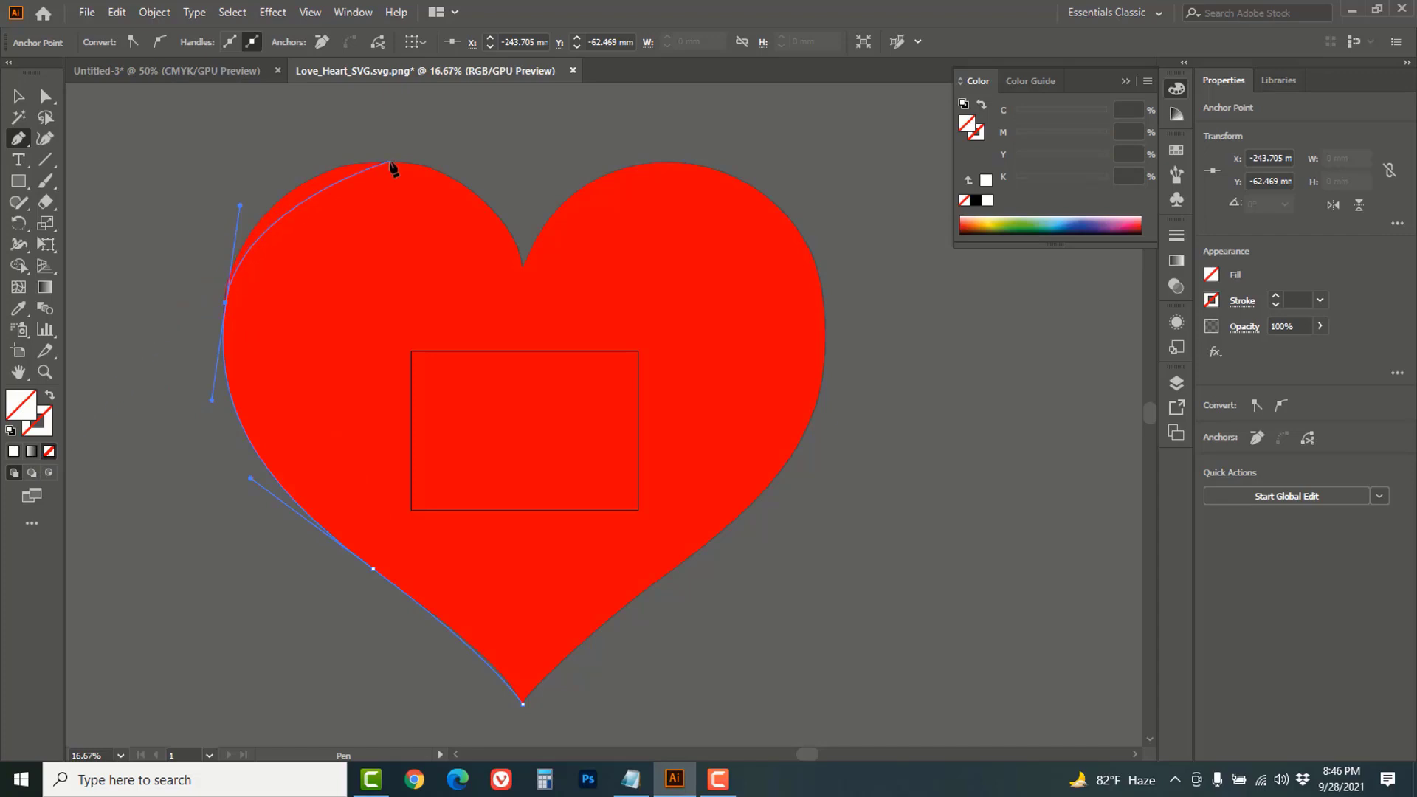
{"action": "left_click_drag", "start_coordinate": [388, 163], "coordinate": [457, 159]}
{"action": "left_click_drag", "start_coordinate": [520, 270], "coordinate": [522, 315]}
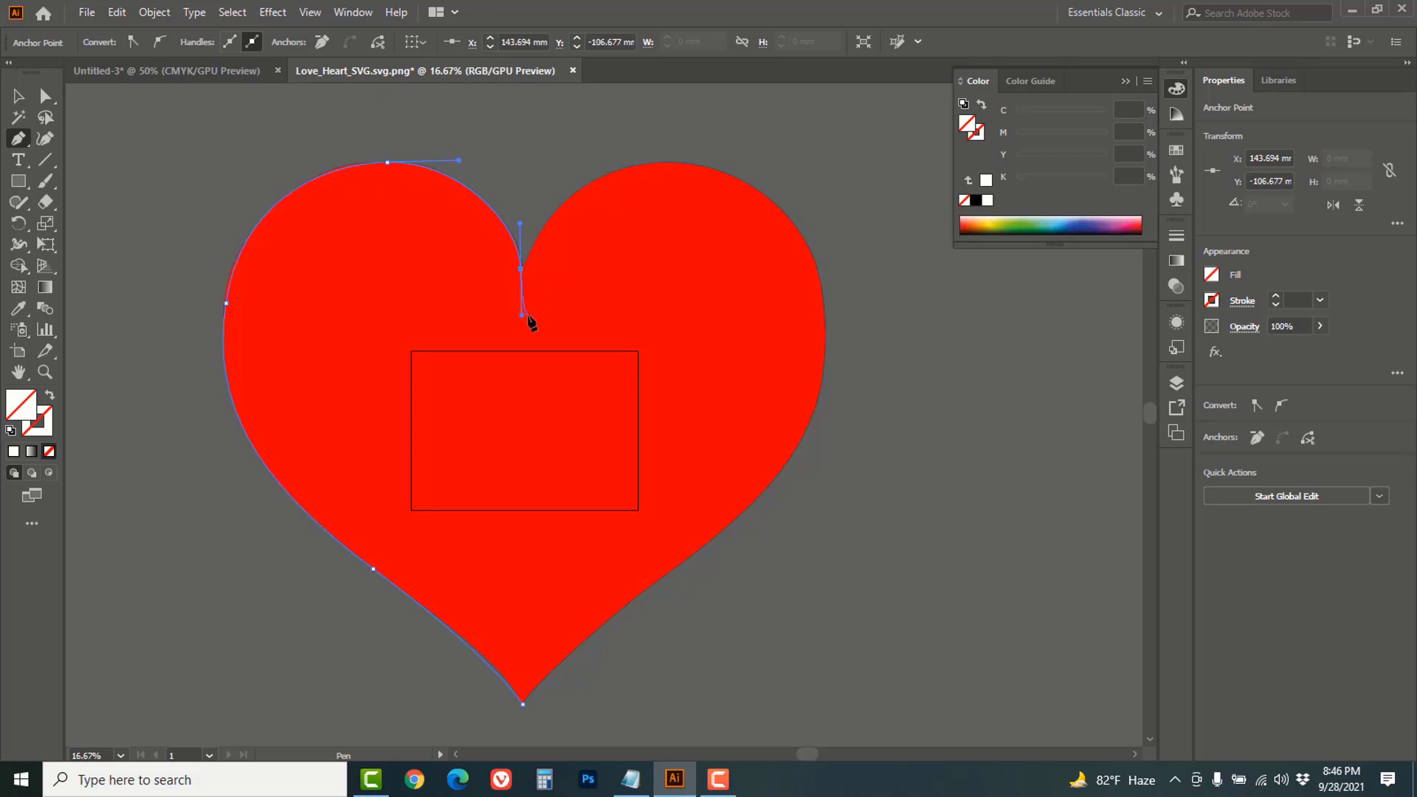
- Convert the notch anchor to a corner and trace the heart's right half with the Pen tool, closing the path at the lower tip
{"action": "key", "text": "alt"}
{"action": "left_click", "coordinate": [521, 270], "text": "alt"}
{"action": "left_click_drag", "start_coordinate": [659, 162], "coordinate": [761, 162]}
{"action": "left_click_drag", "start_coordinate": [823, 334], "coordinate": [823, 442]}
{"action": "left_click_drag", "start_coordinate": [659, 579], "coordinate": [512, 724]}
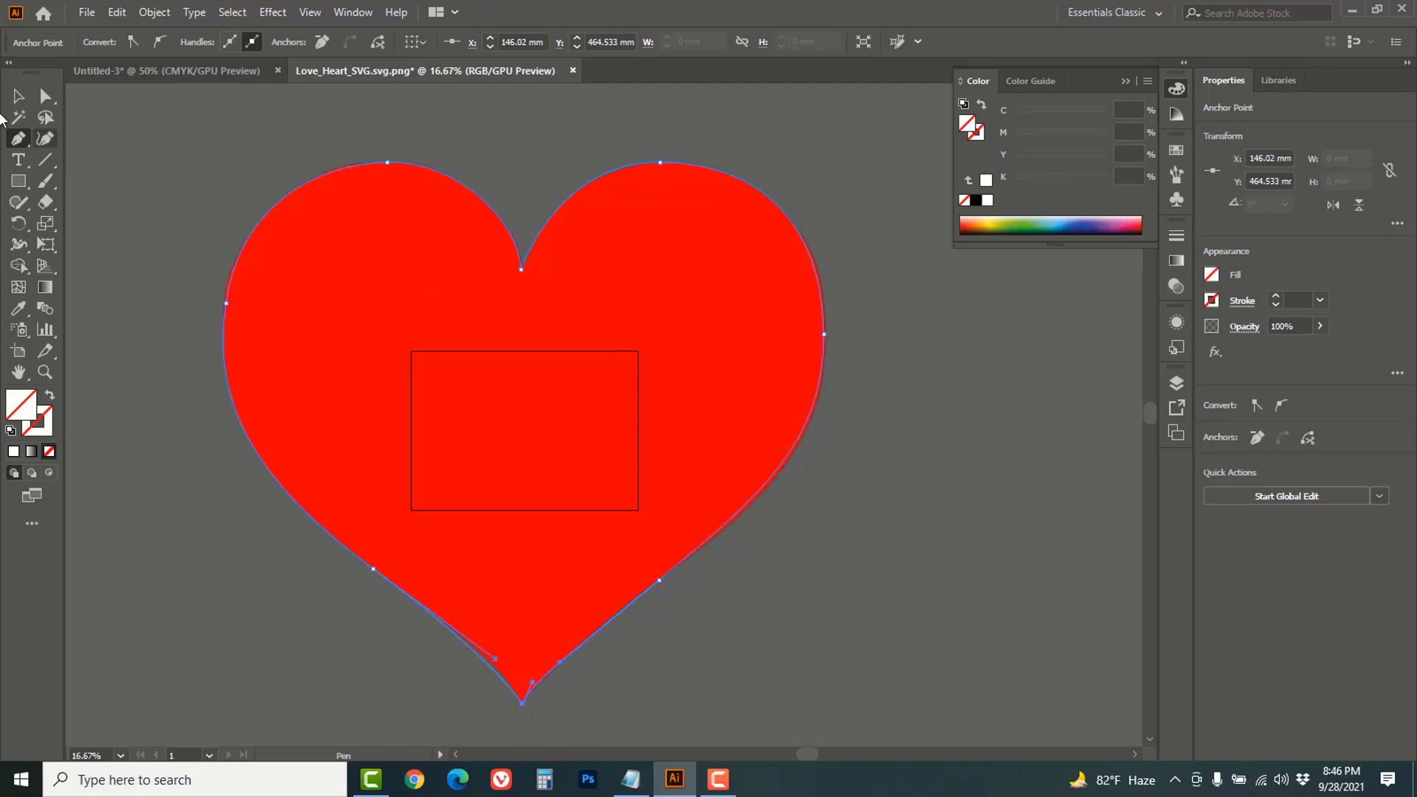
- Copy the traced heart path and paste it into the Untitled-3 document in the empty area beside the artboard
{"action": "left_click", "coordinate": [19, 96]}
{"action": "key", "text": "ctrl+c"}
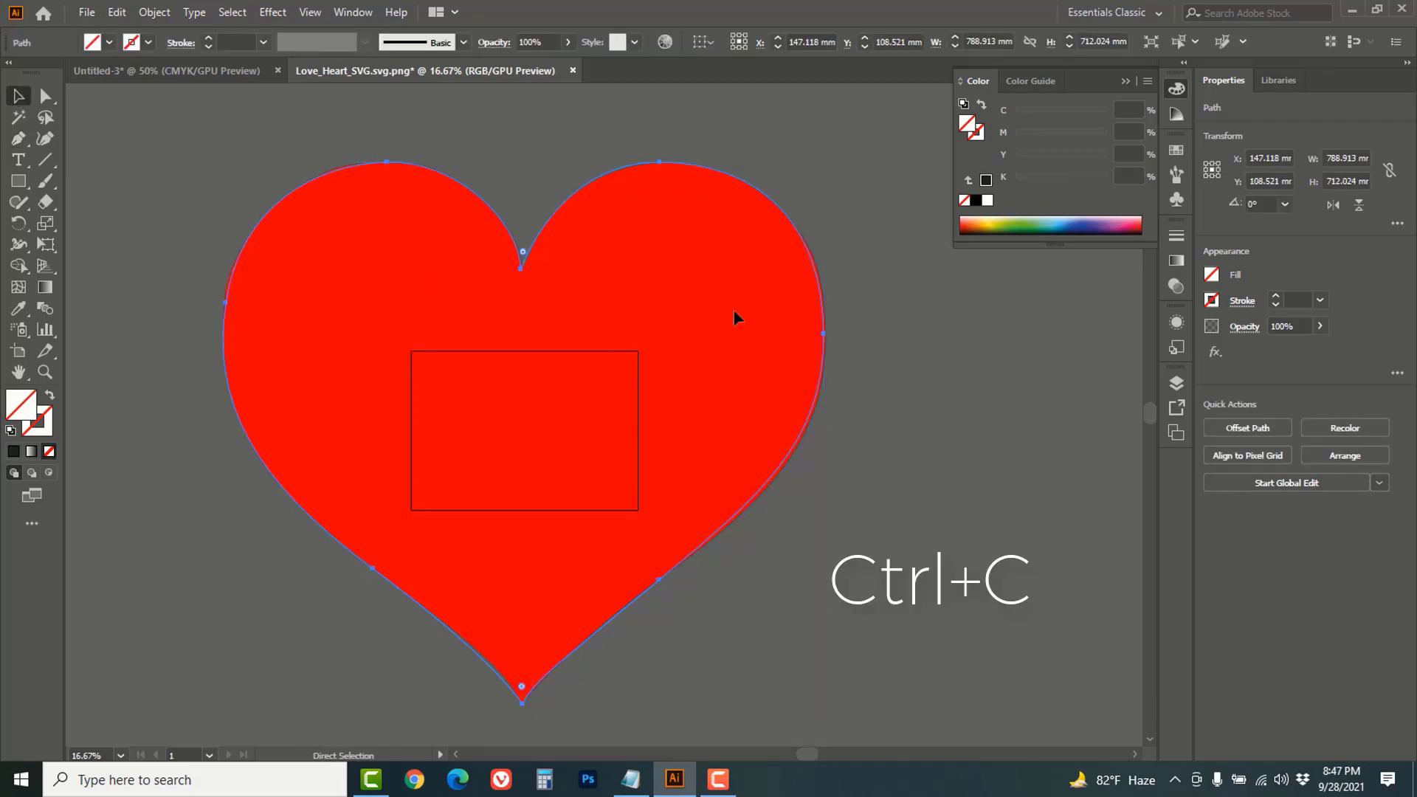
{"action": "left_click", "coordinate": [202, 71]}
{"action": "left_click", "coordinate": [814, 426]}
{"action": "left_click_drag", "start_coordinate": [1035, 468], "coordinate": [621, 468]}
{"action": "key", "text": "ctrl+v"}
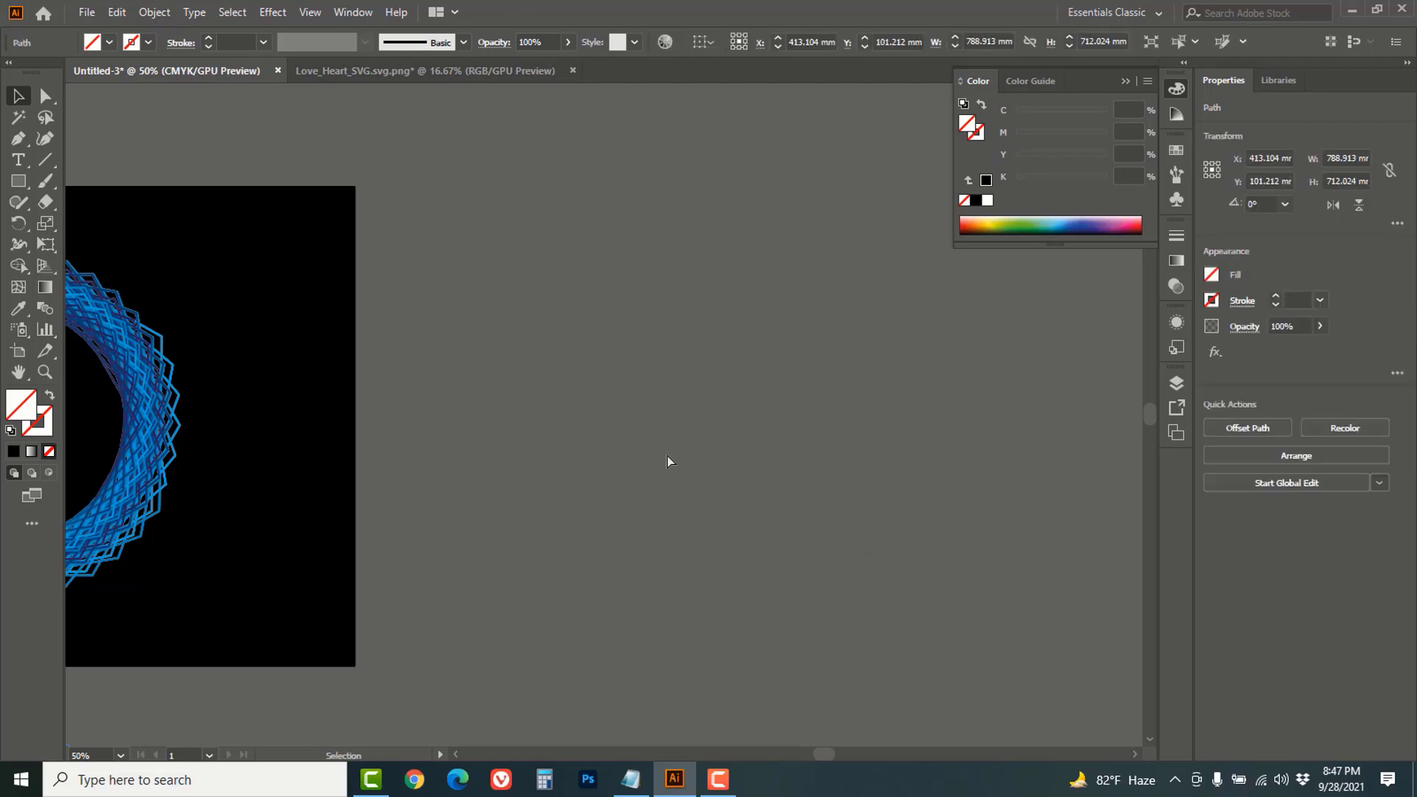
- Scale the pasted heart path down proportionally to about 166 × 150 mm, keeping it centred beside the artboard
{"action": "left_click", "coordinate": [664, 435], "text": "ctrl+alt"}
{"action": "left_click", "coordinate": [689, 440], "text": "ctrl+alt"}
{"action": "left_click", "coordinate": [705, 437], "text": "ctrl+alt"}
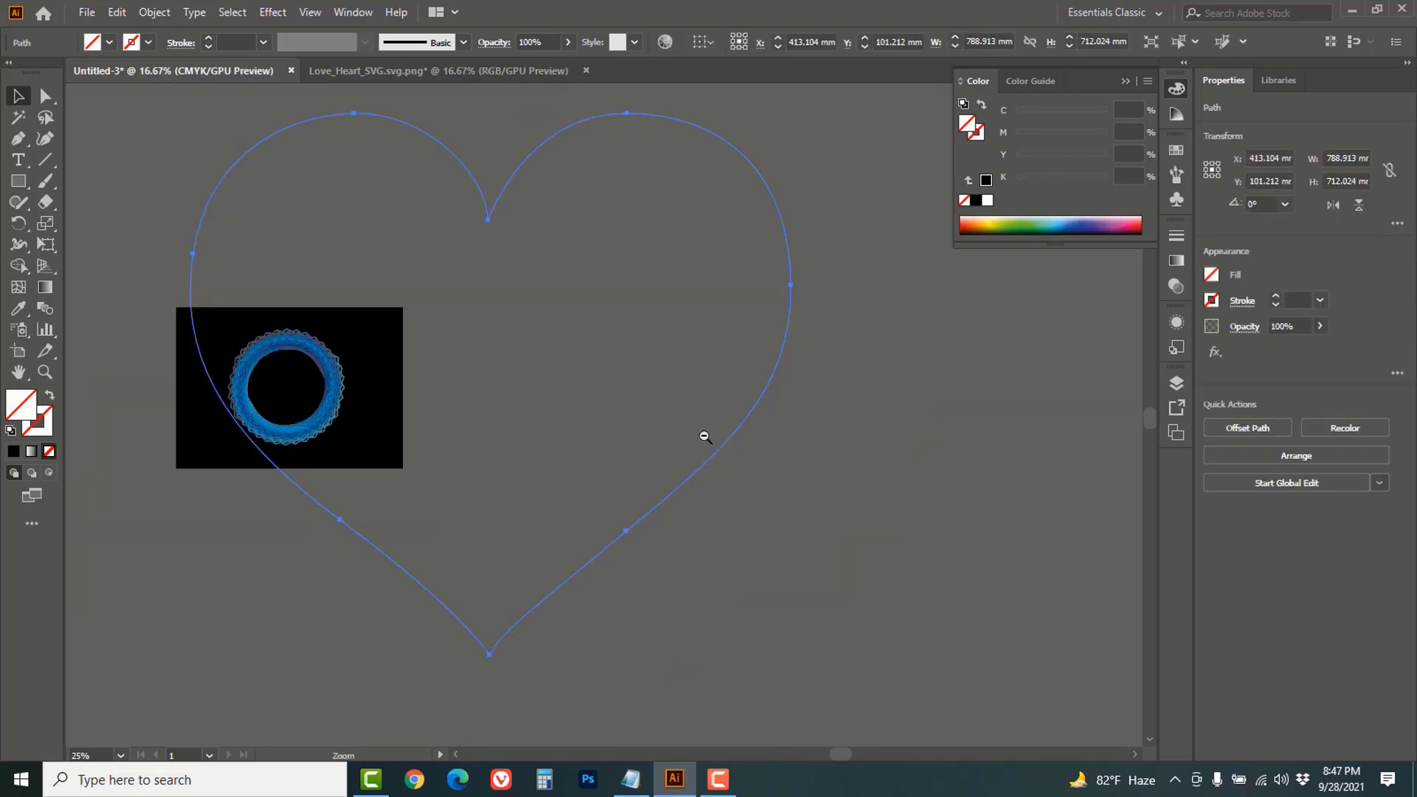
{"action": "left_click_drag", "start_coordinate": [791, 655], "coordinate": [572, 441]}
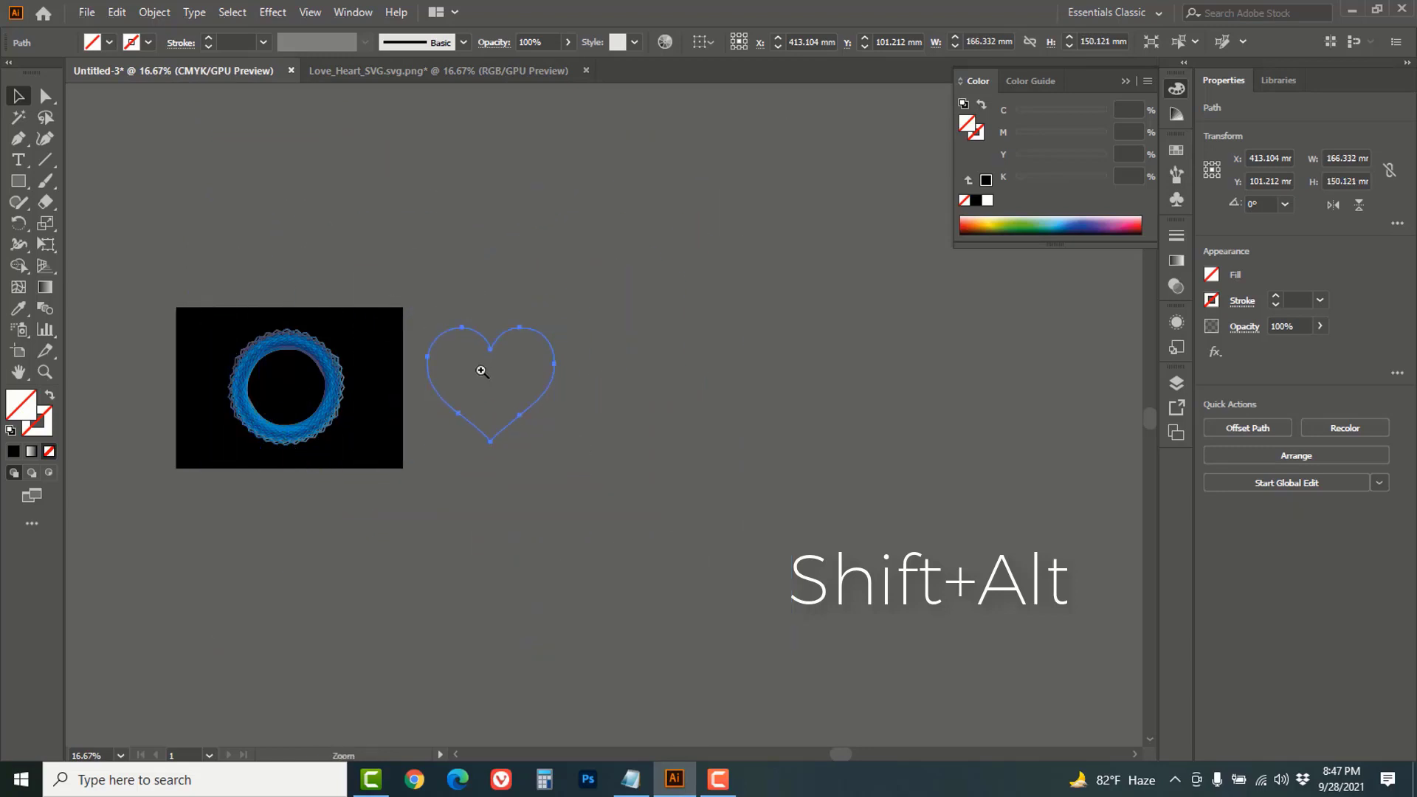
- Set the heart path's stroke weight to 3 pt
{"action": "left_click", "coordinate": [482, 371], "text": "ctrl"}
{"action": "left_click", "coordinate": [482, 371], "text": "ctrl"}
{"action": "left_click", "coordinate": [790, 467], "text": "ctrl"}
{"action": "left_click", "coordinate": [642, 451], "text": "ctrl"}
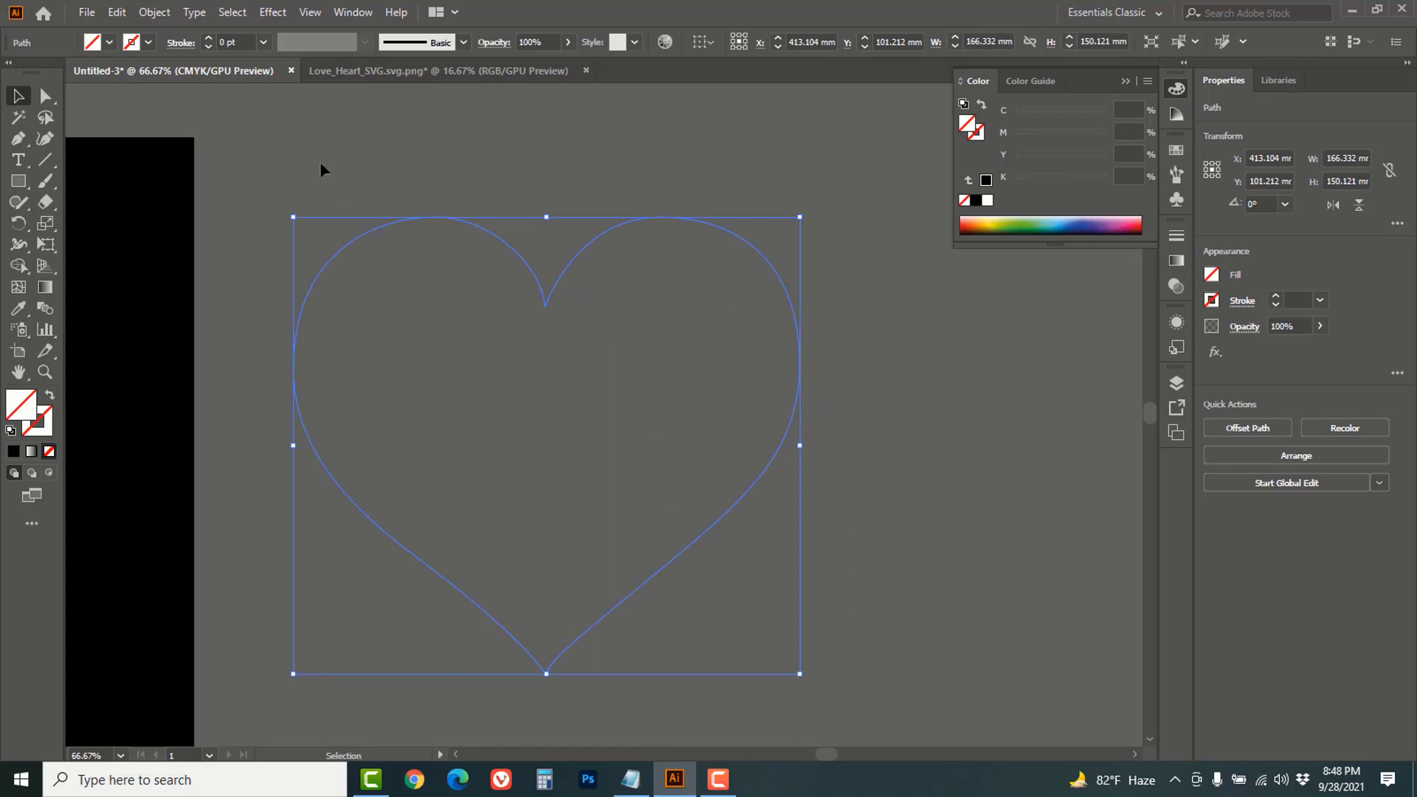
{"action": "left_click", "coordinate": [262, 42]}
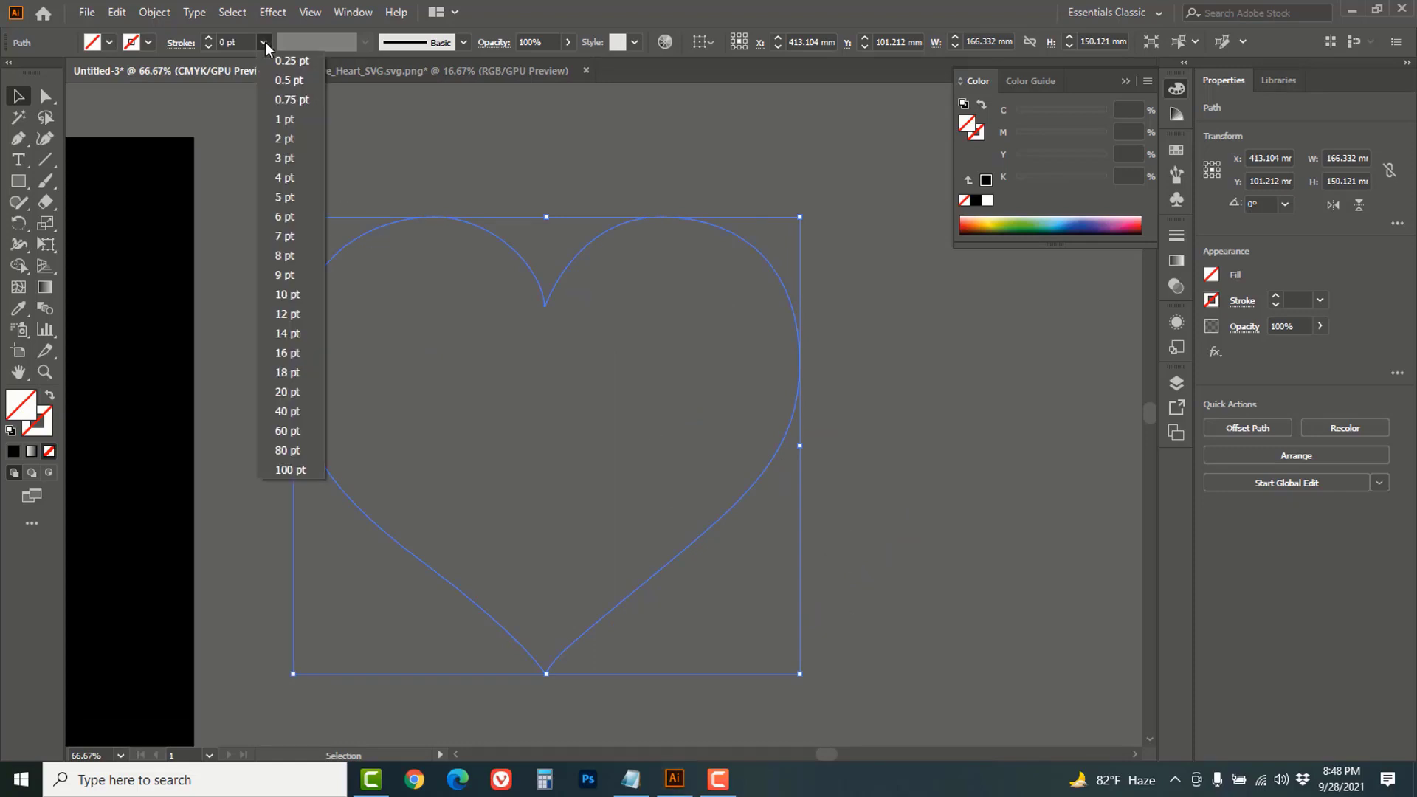
{"action": "left_click", "coordinate": [285, 158]}
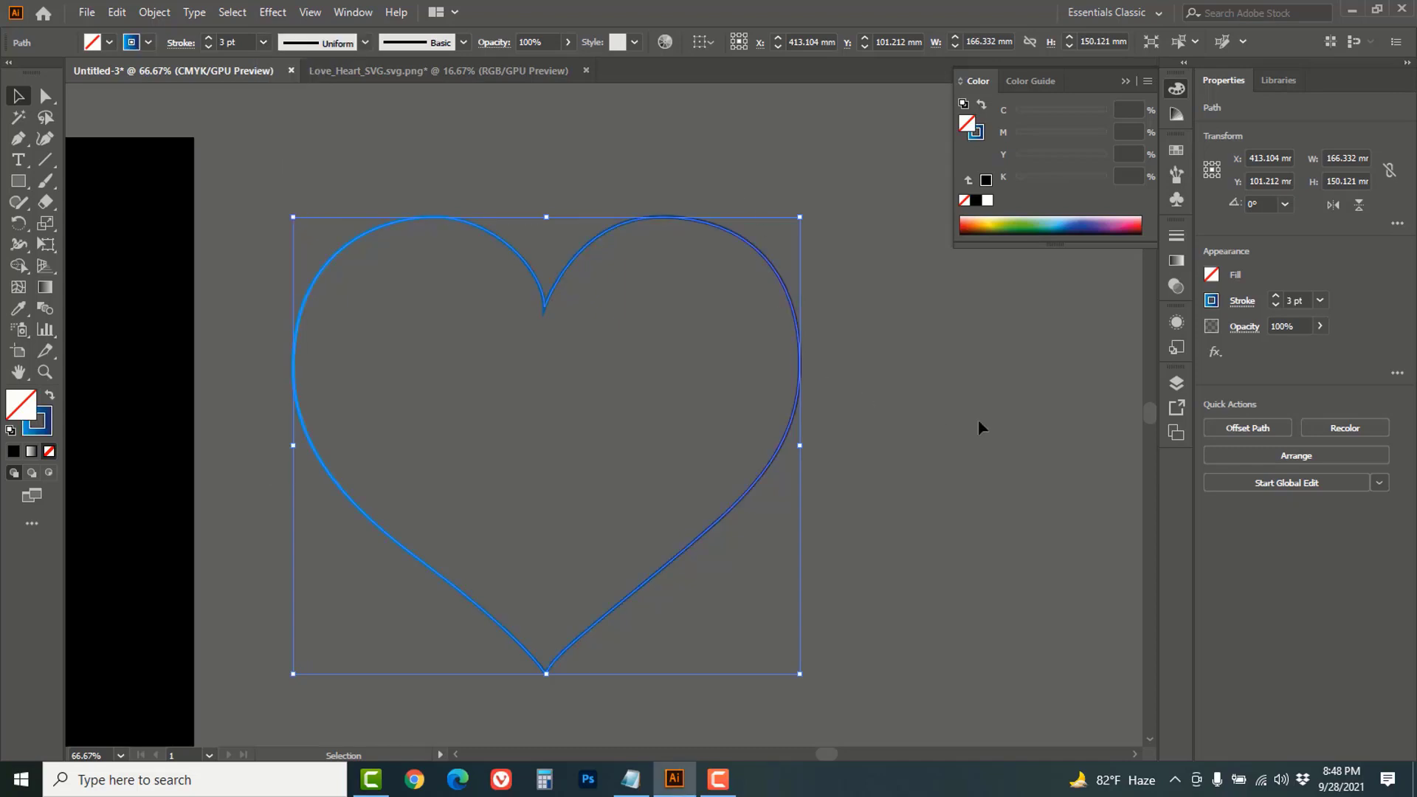
- Recolor the heart's stroke gradient with an orange start stop and a red end stop (C=15 M=100 Y=90 K=10)
{"action": "left_click", "coordinate": [1176, 263]}
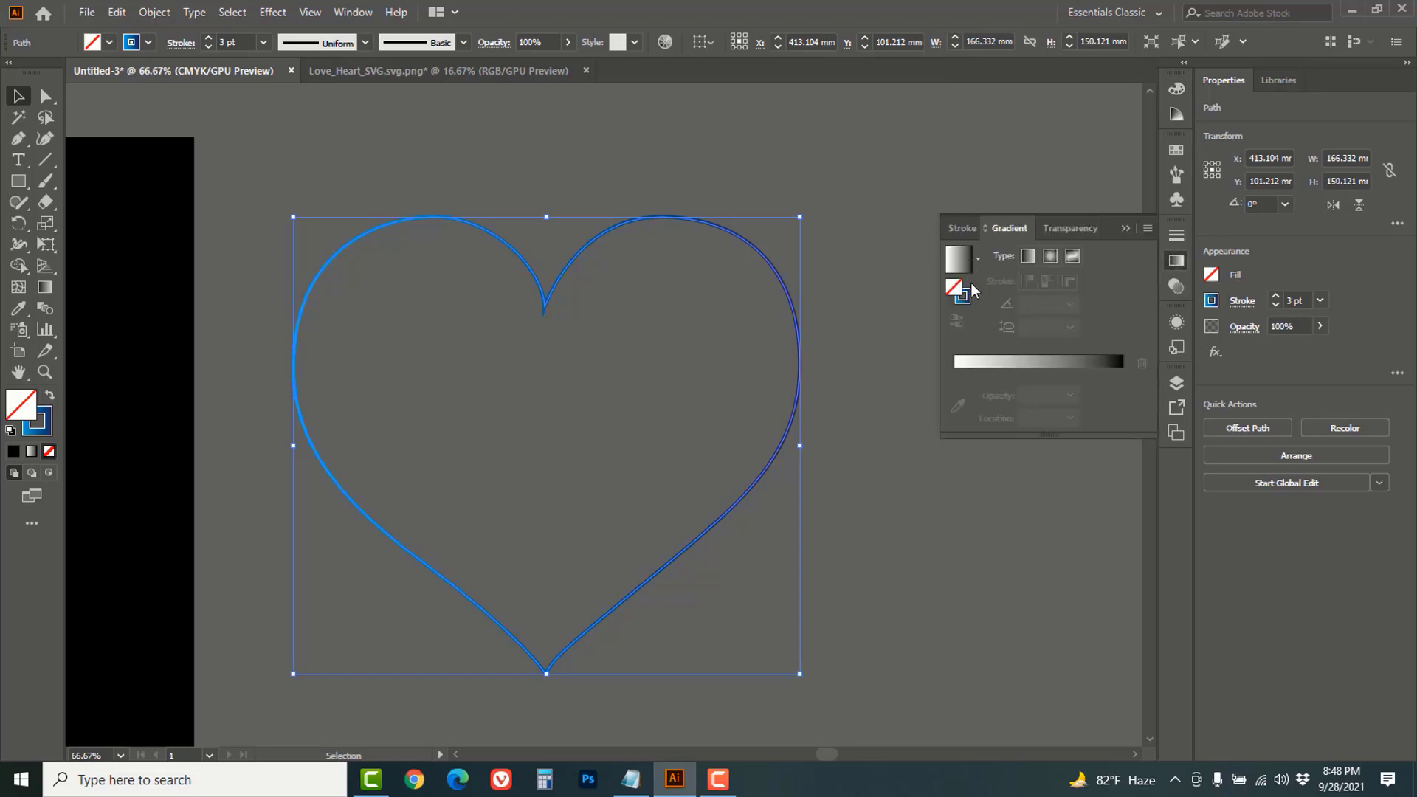
{"action": "left_click", "coordinate": [1011, 362]}
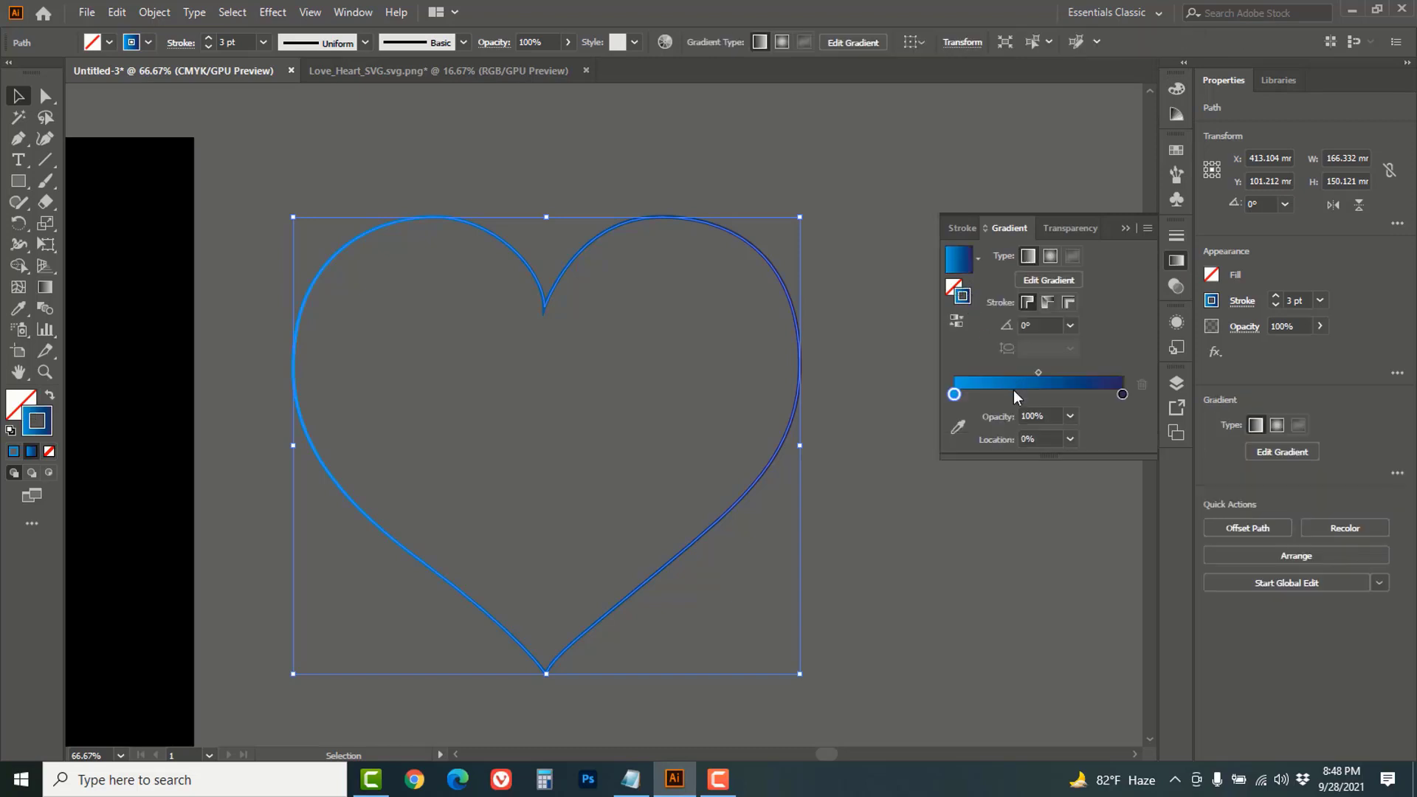
{"action": "left_click", "coordinate": [1121, 395]}
{"action": "double_click", "coordinate": [1121, 395]}
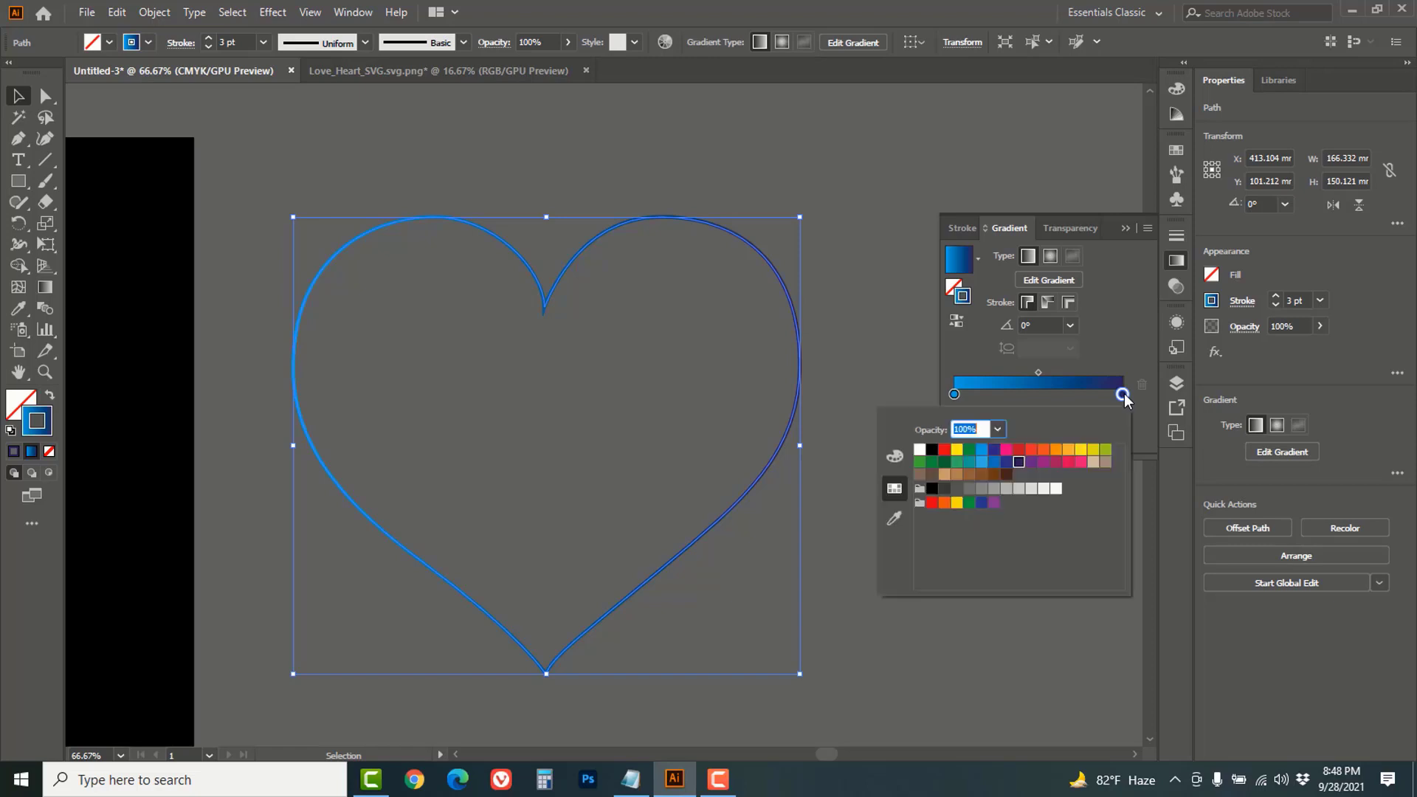
{"action": "left_click", "coordinate": [1018, 450]}
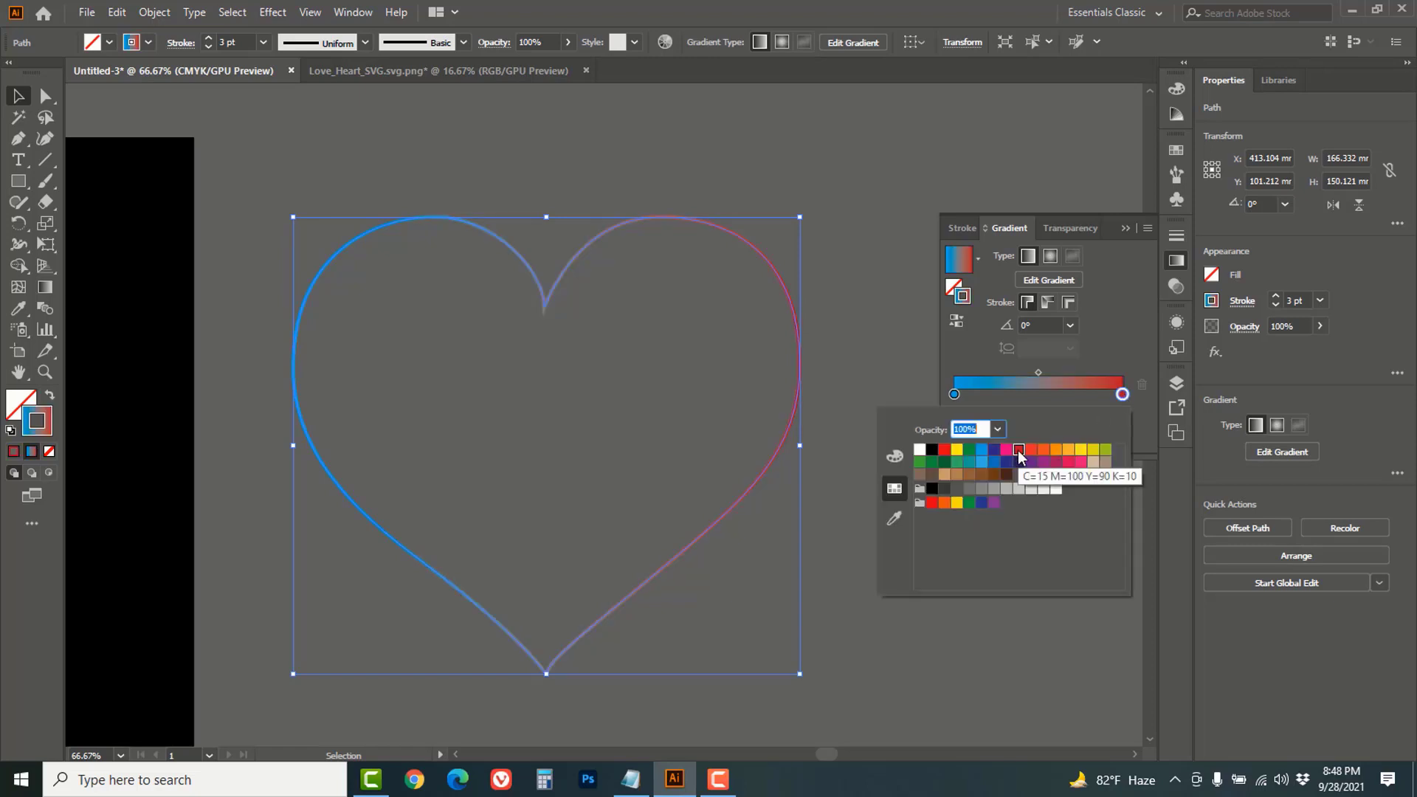
{"action": "left_click", "coordinate": [954, 395]}
{"action": "double_click", "coordinate": [954, 395]}
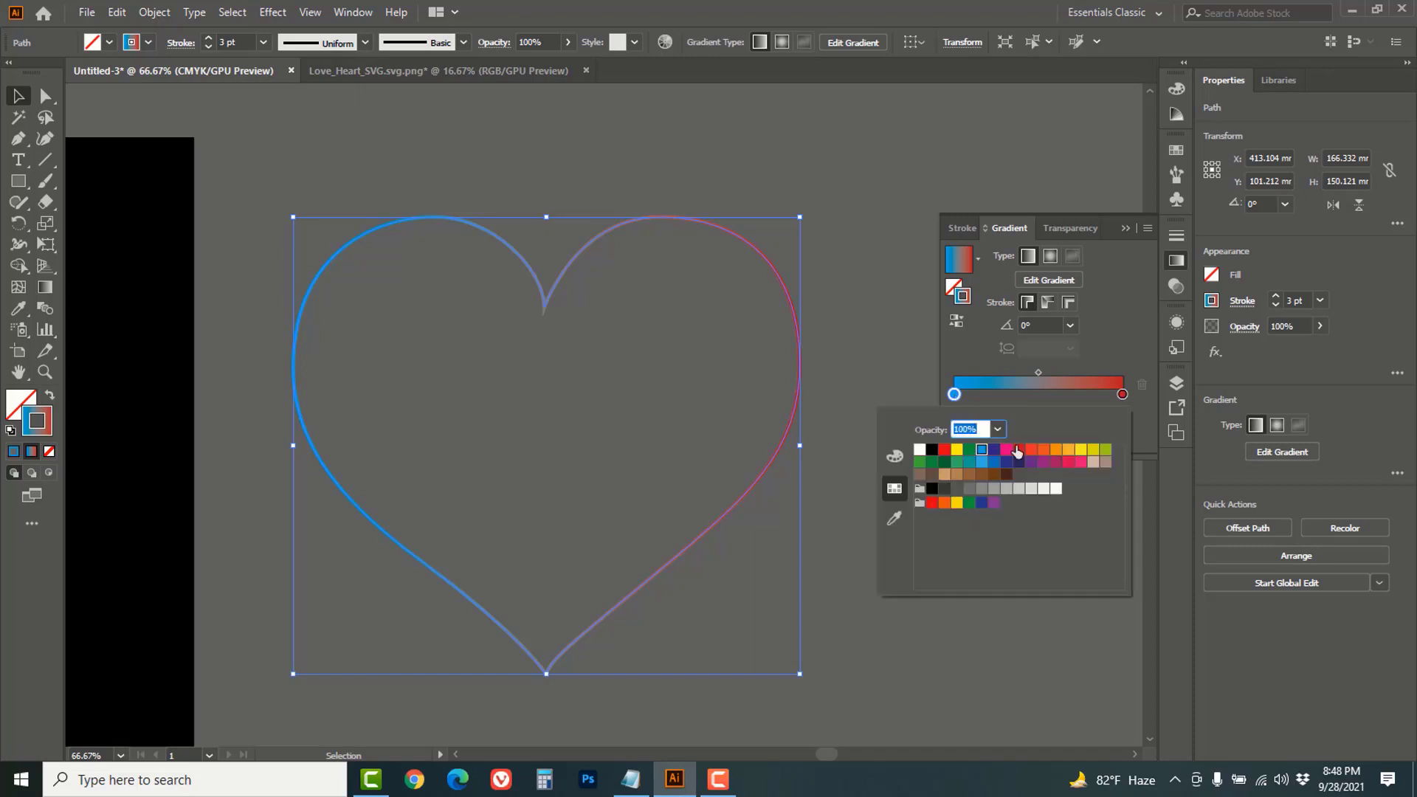
{"action": "left_click", "coordinate": [1043, 450]}
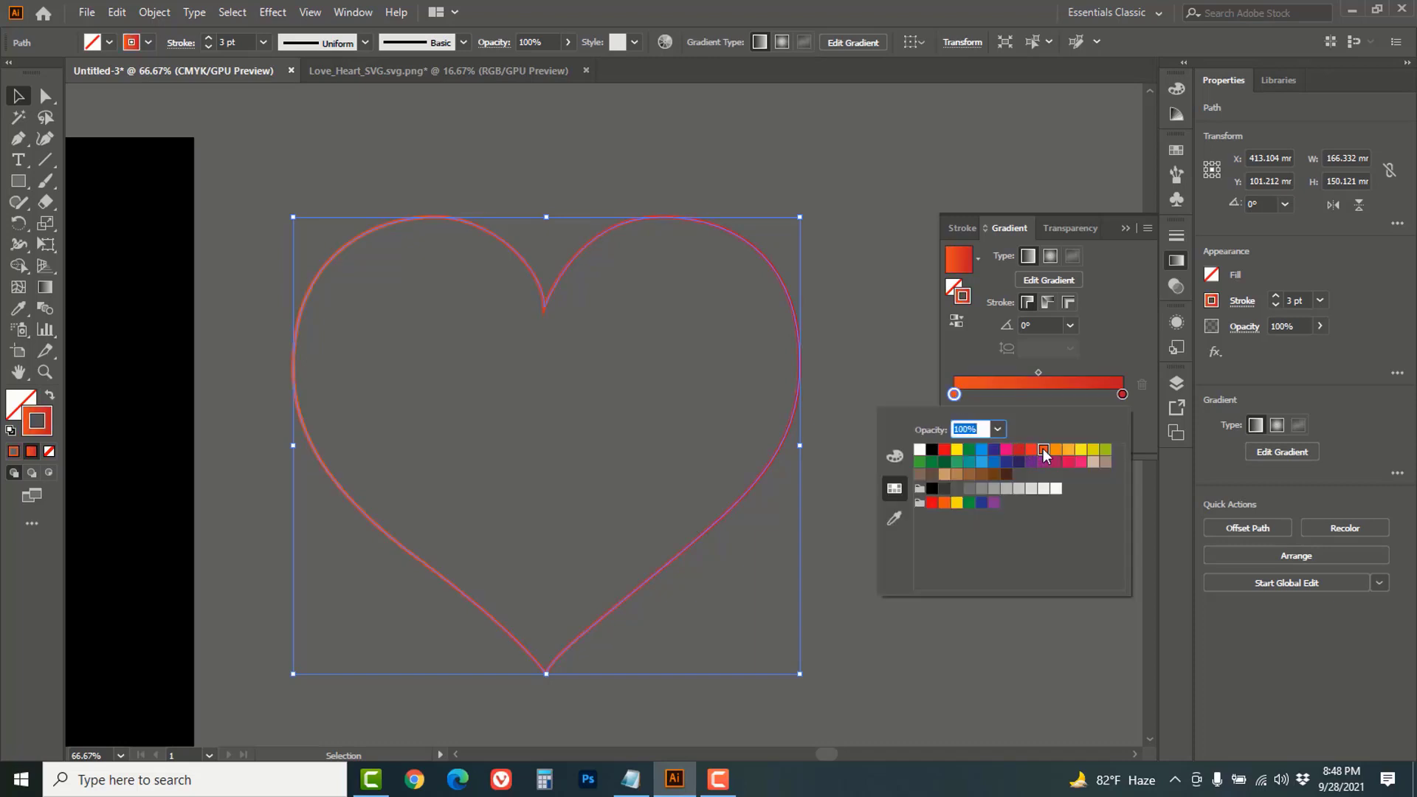
{"action": "left_click", "coordinate": [1056, 450]}
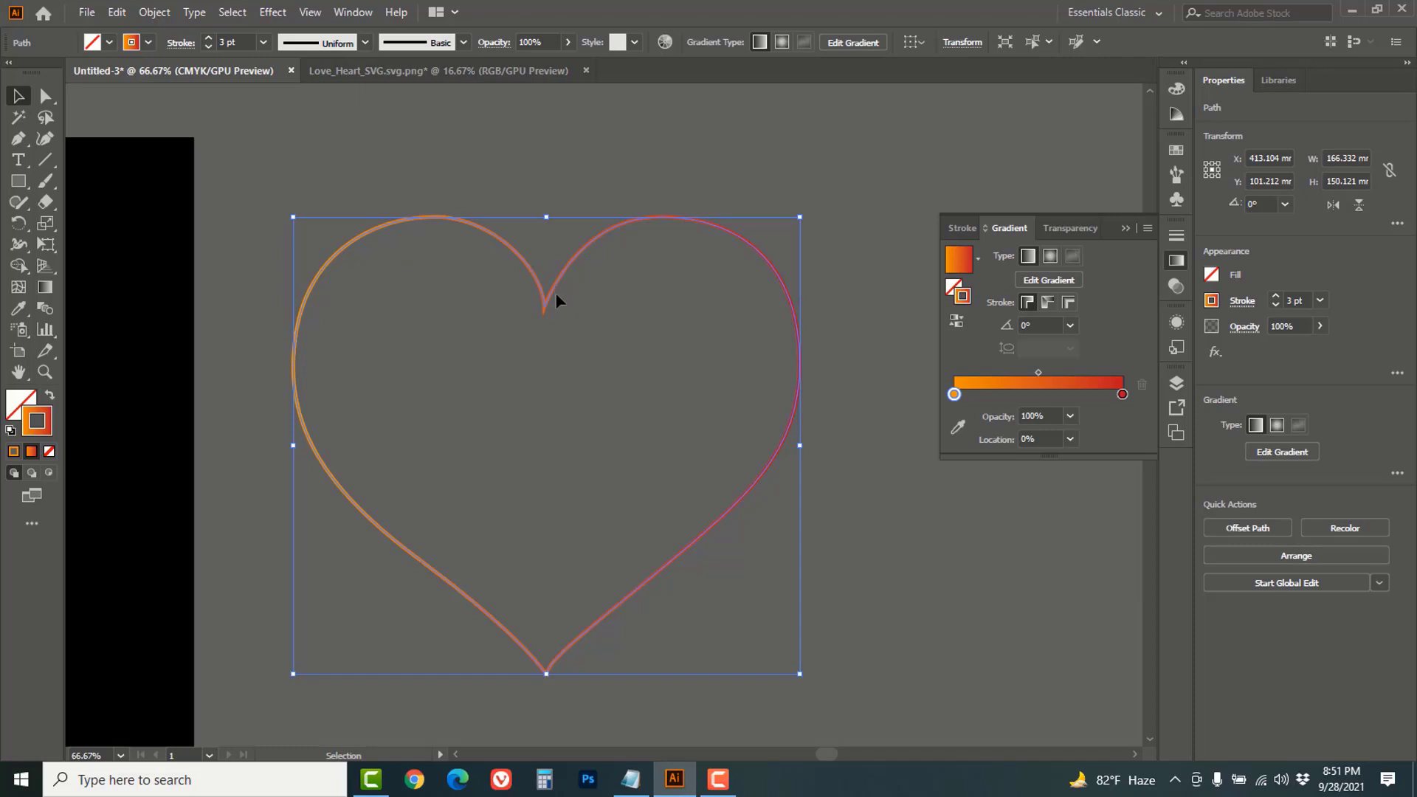
- Duplicate the heart about 7 mm right and 22 mm down, and blend both hearts from notch to notch with the Blend tool
{"action": "mouse_move", "coordinate": [555, 292]}
{"action": "left_mouse_down"}
{"action": "mouse_move", "coordinate": [583, 328]}
{"action": "mouse_move", "coordinate": [574, 360]}
{"action": "left_mouse_up"}
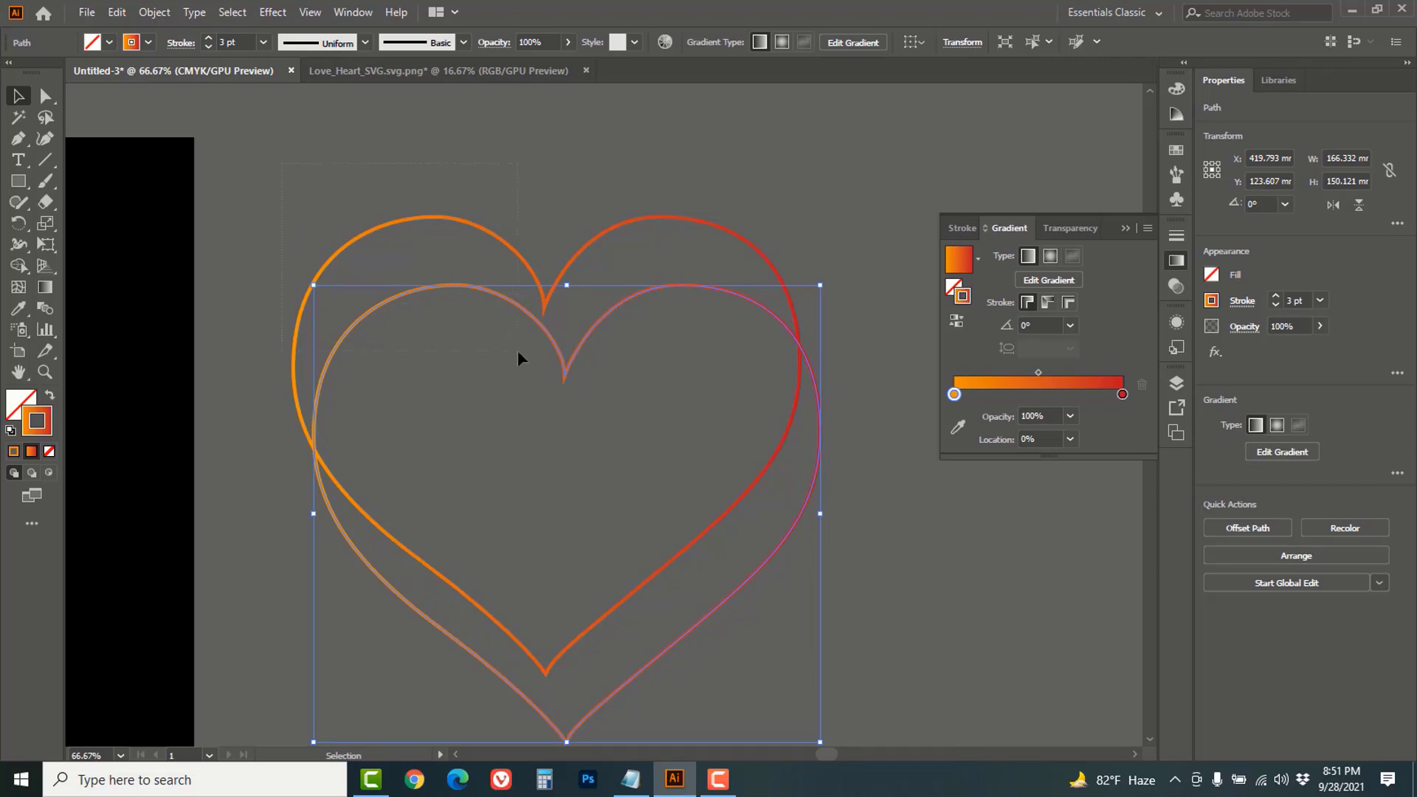
{"action": "key", "text": "ctrl+a"}
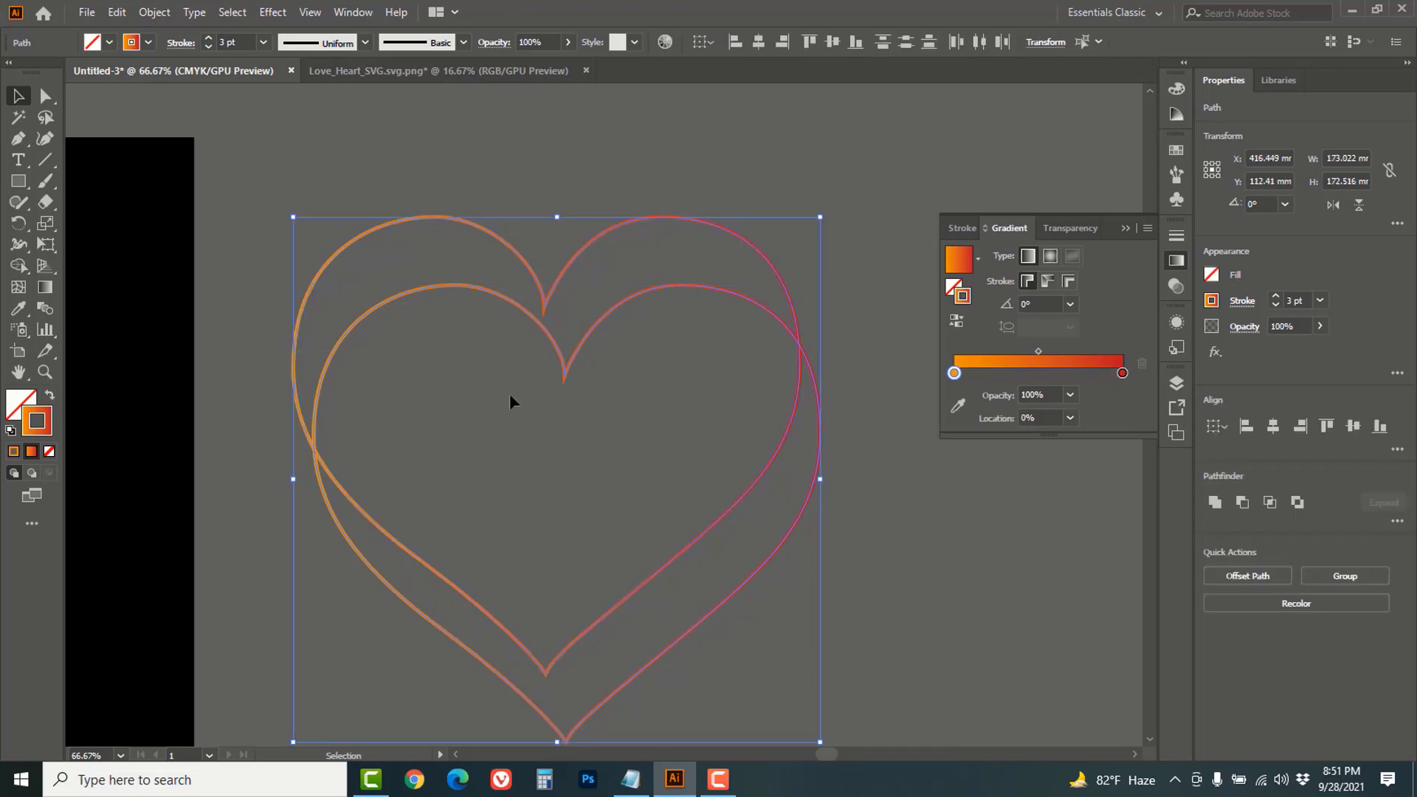
{"action": "left_click", "coordinate": [47, 308]}
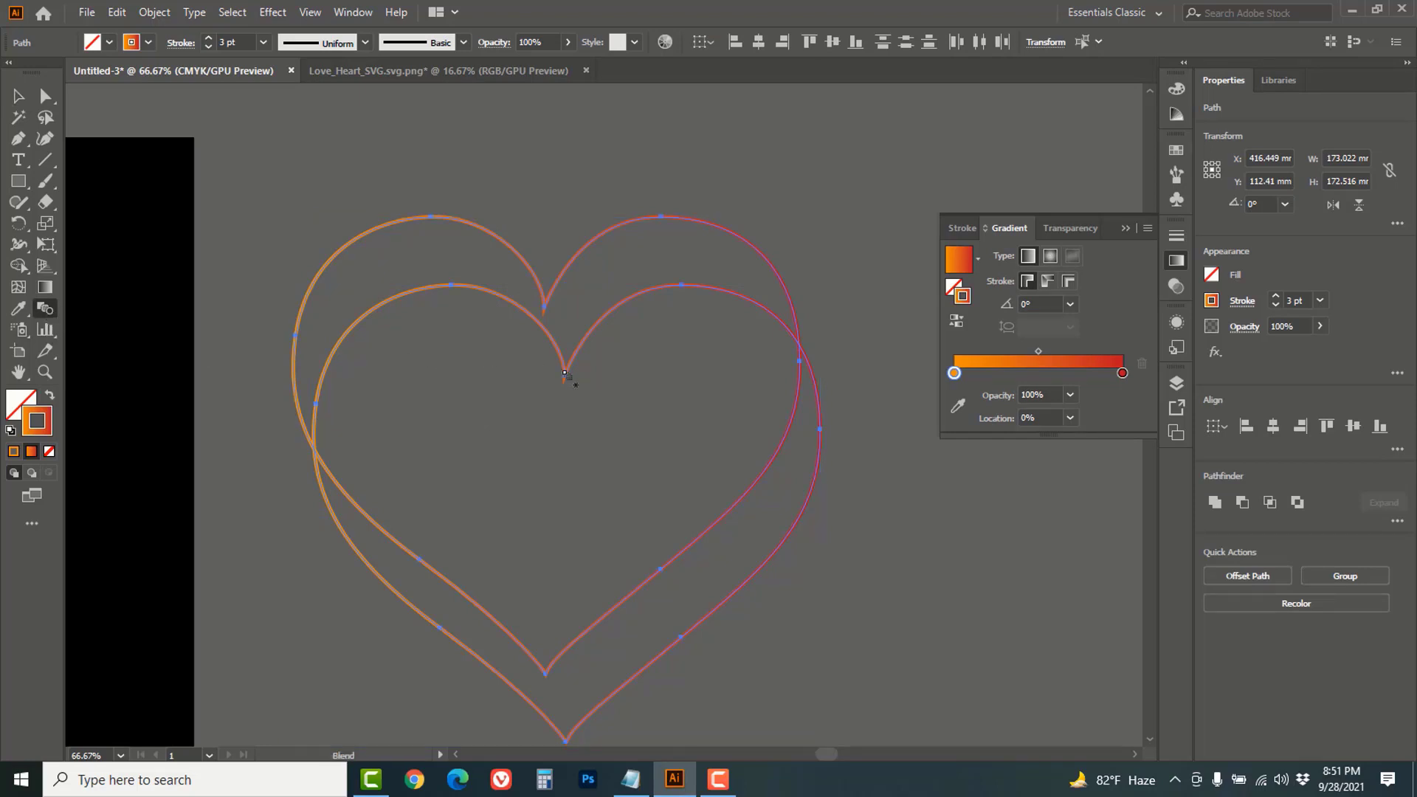
{"action": "left_click", "coordinate": [543, 307]}
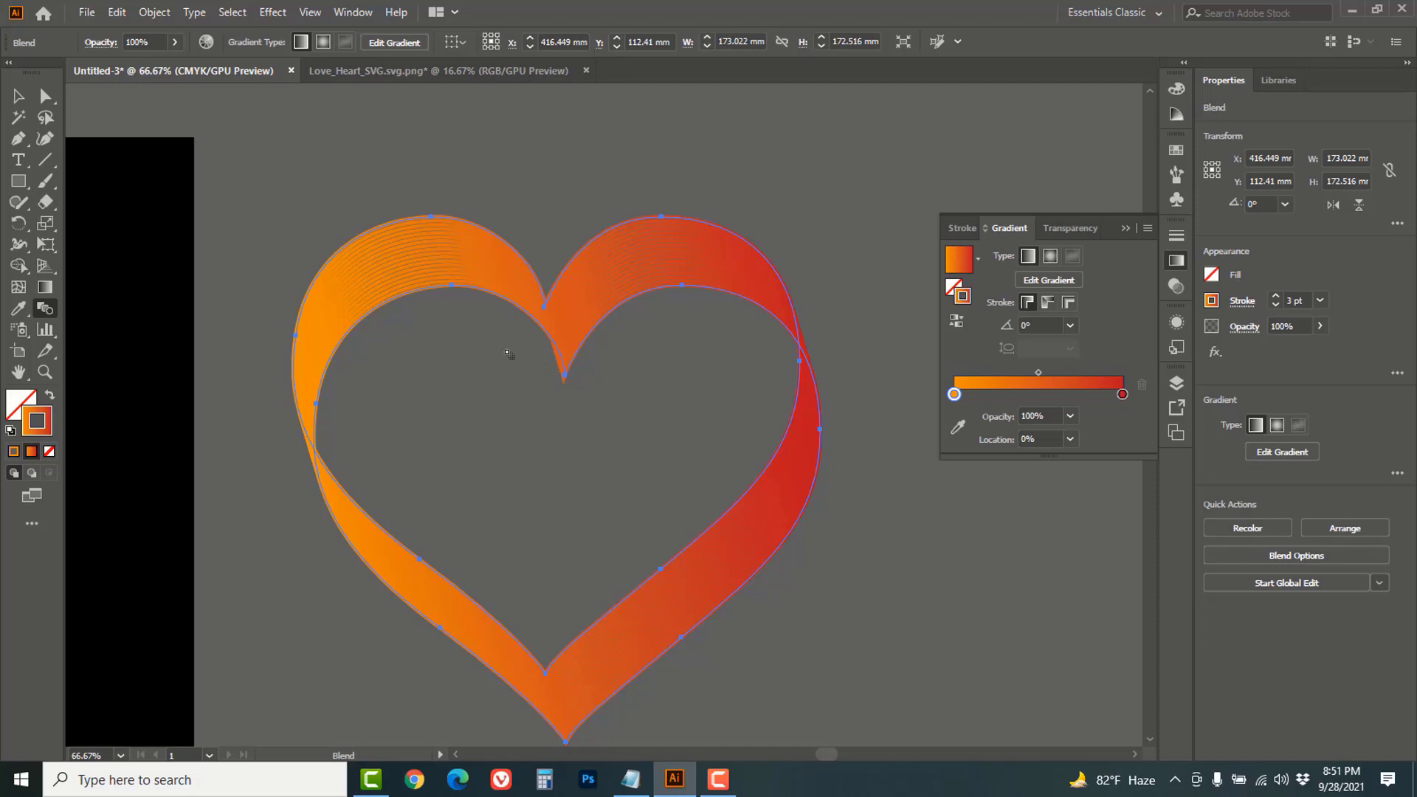
- Change the start stop of the blended heart's stroke gradient to dark blue
{"action": "scroll", "coordinate": [459, 266], "scroll_direction": "up", "scroll_amount": 2}
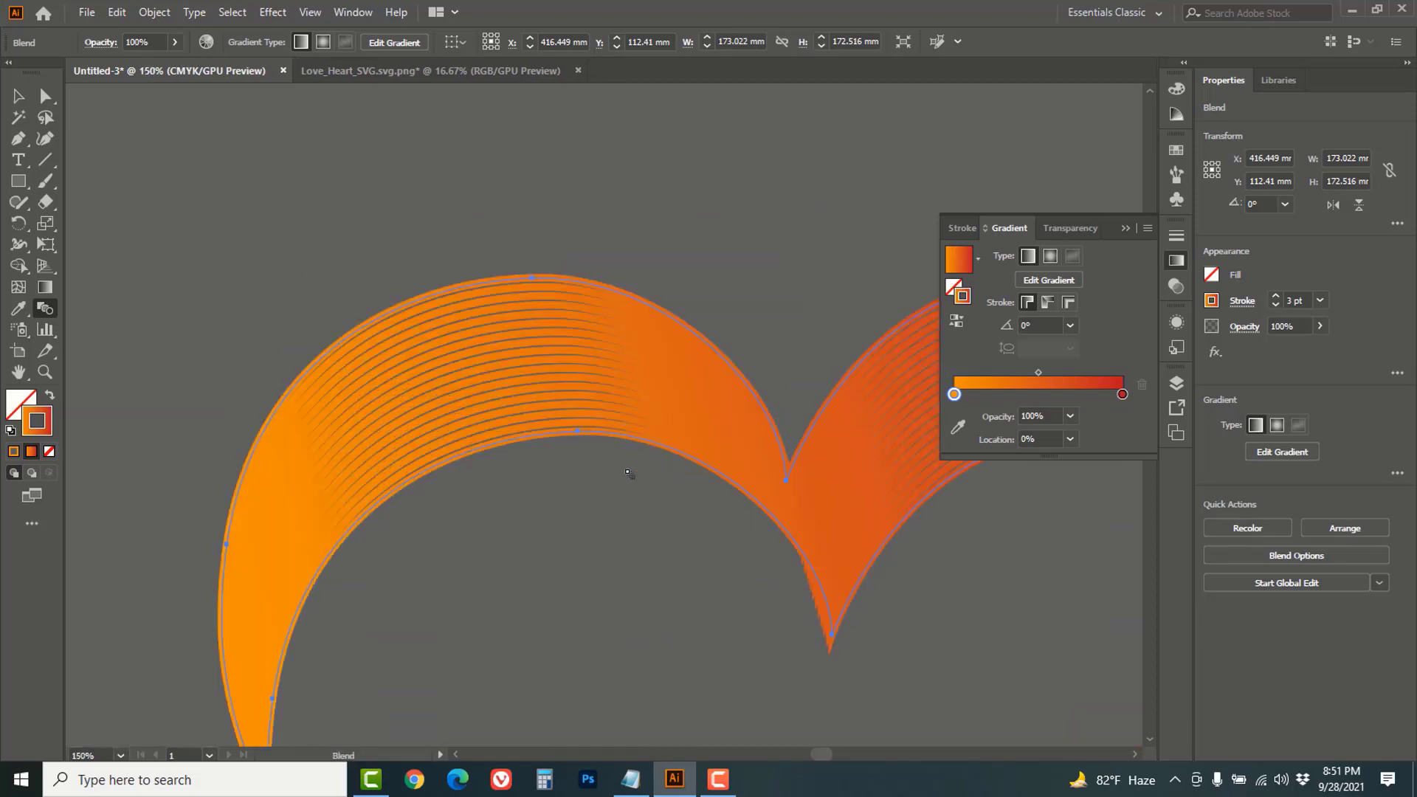
{"action": "left_click_drag", "start_coordinate": [619, 552], "coordinate": [527, 421]}
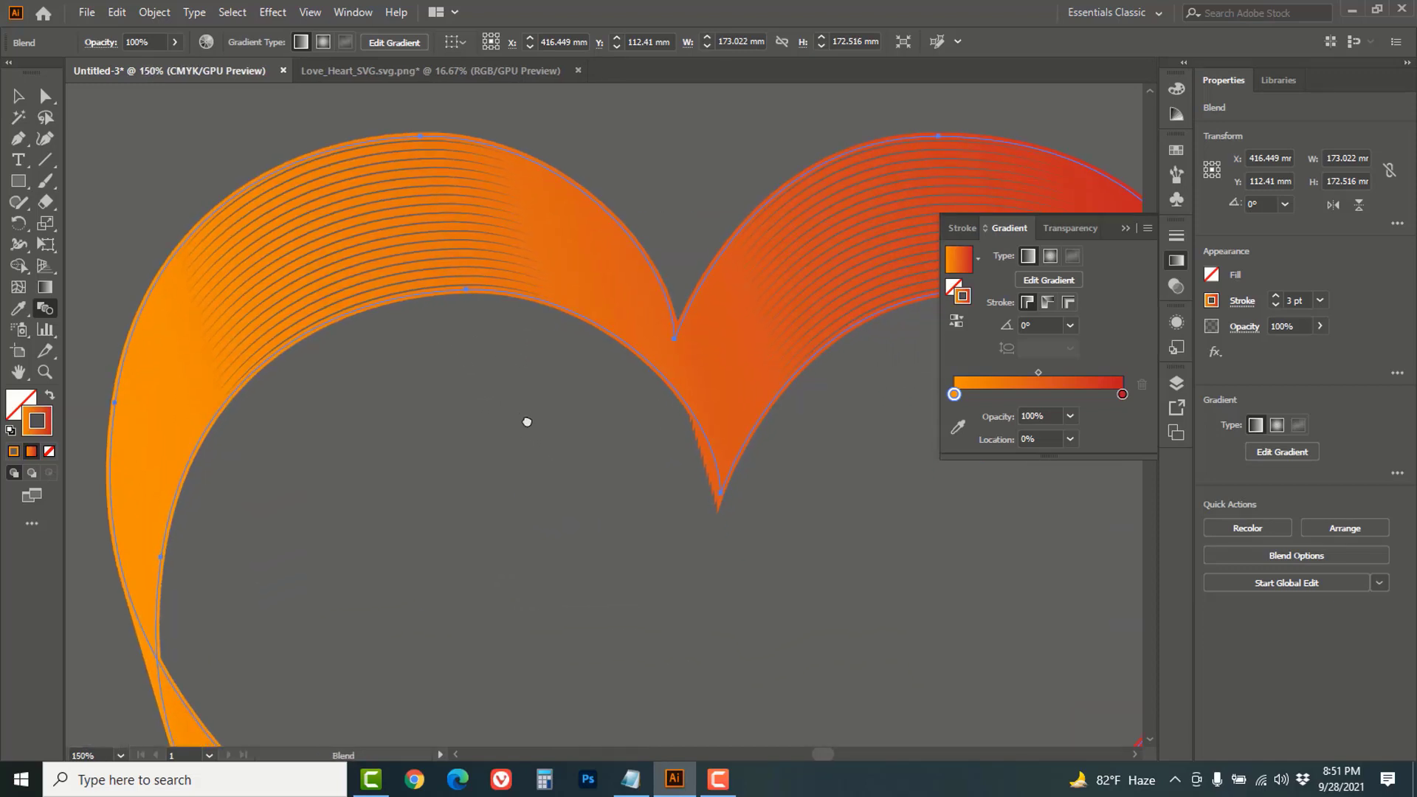
{"action": "scroll", "coordinate": [534, 398], "scroll_direction": "down", "scroll_amount": 2}
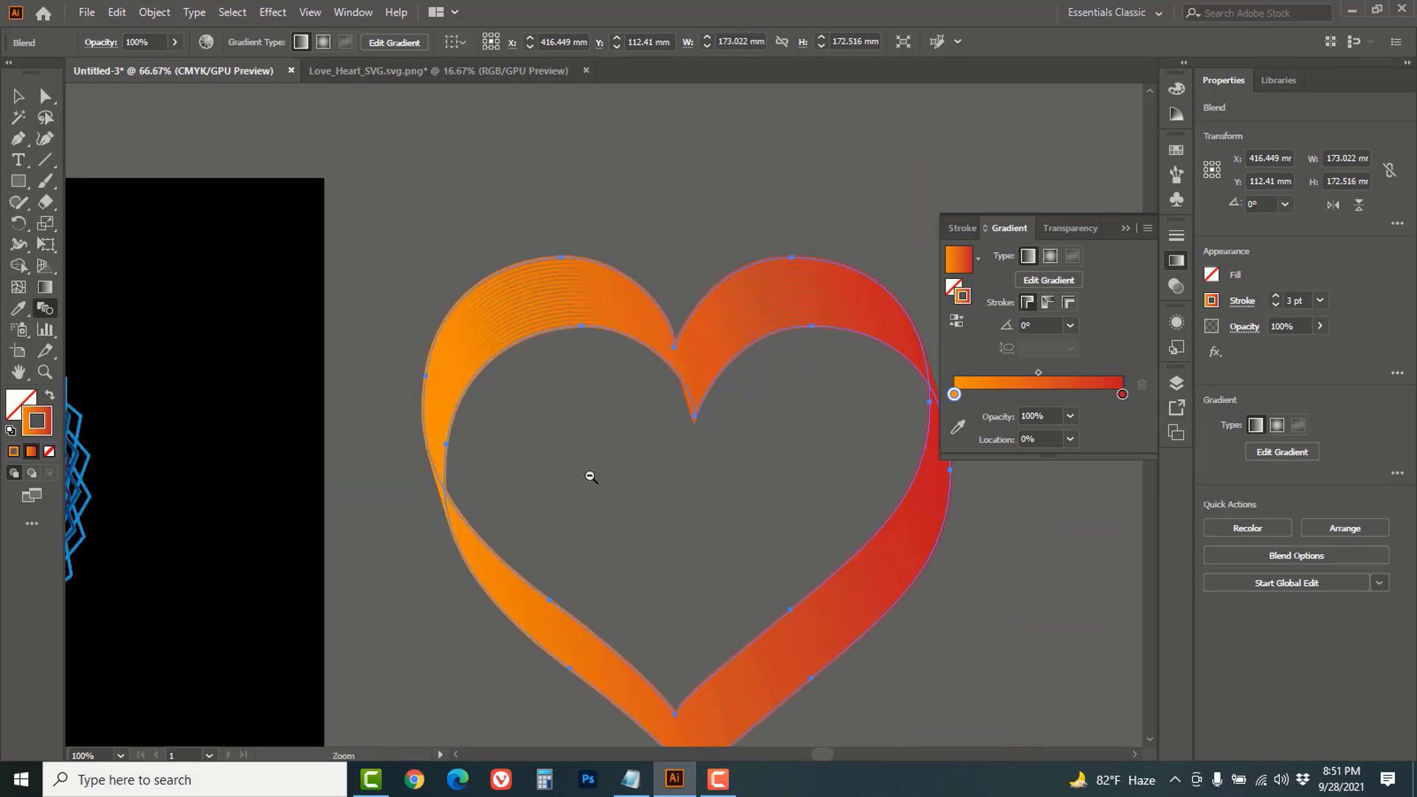
{"action": "double_click", "coordinate": [954, 394]}
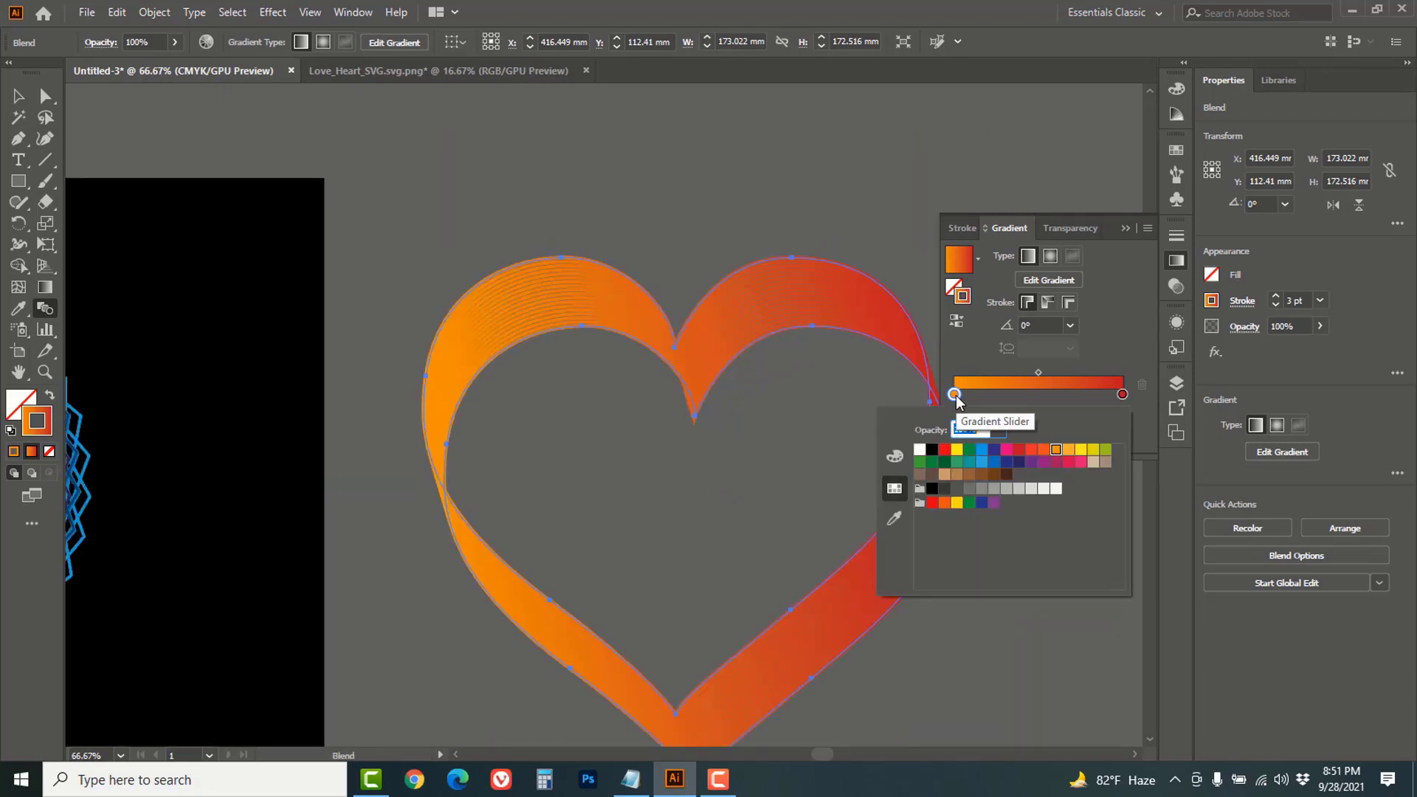
{"action": "left_click", "coordinate": [994, 450]}
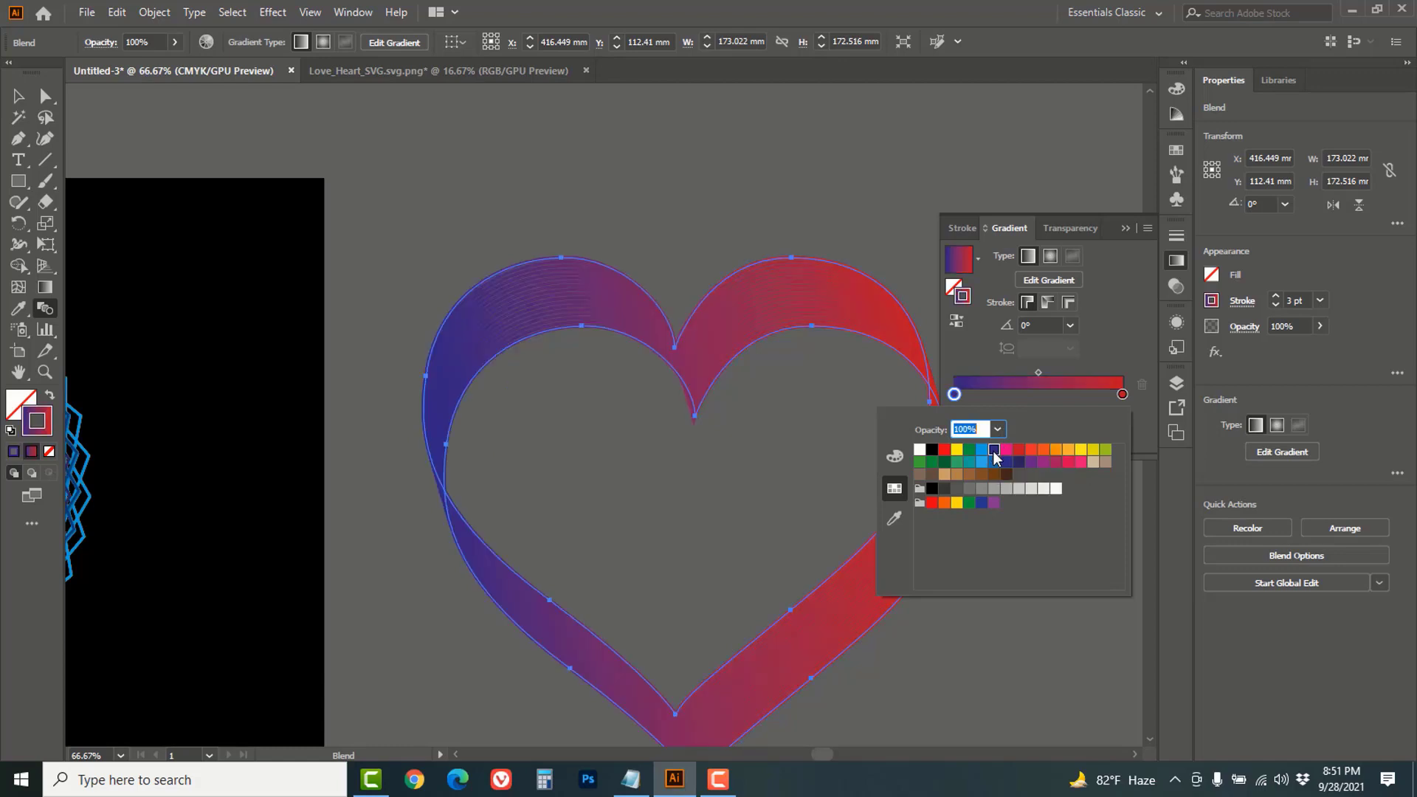
{"action": "left_click", "coordinate": [680, 235]}
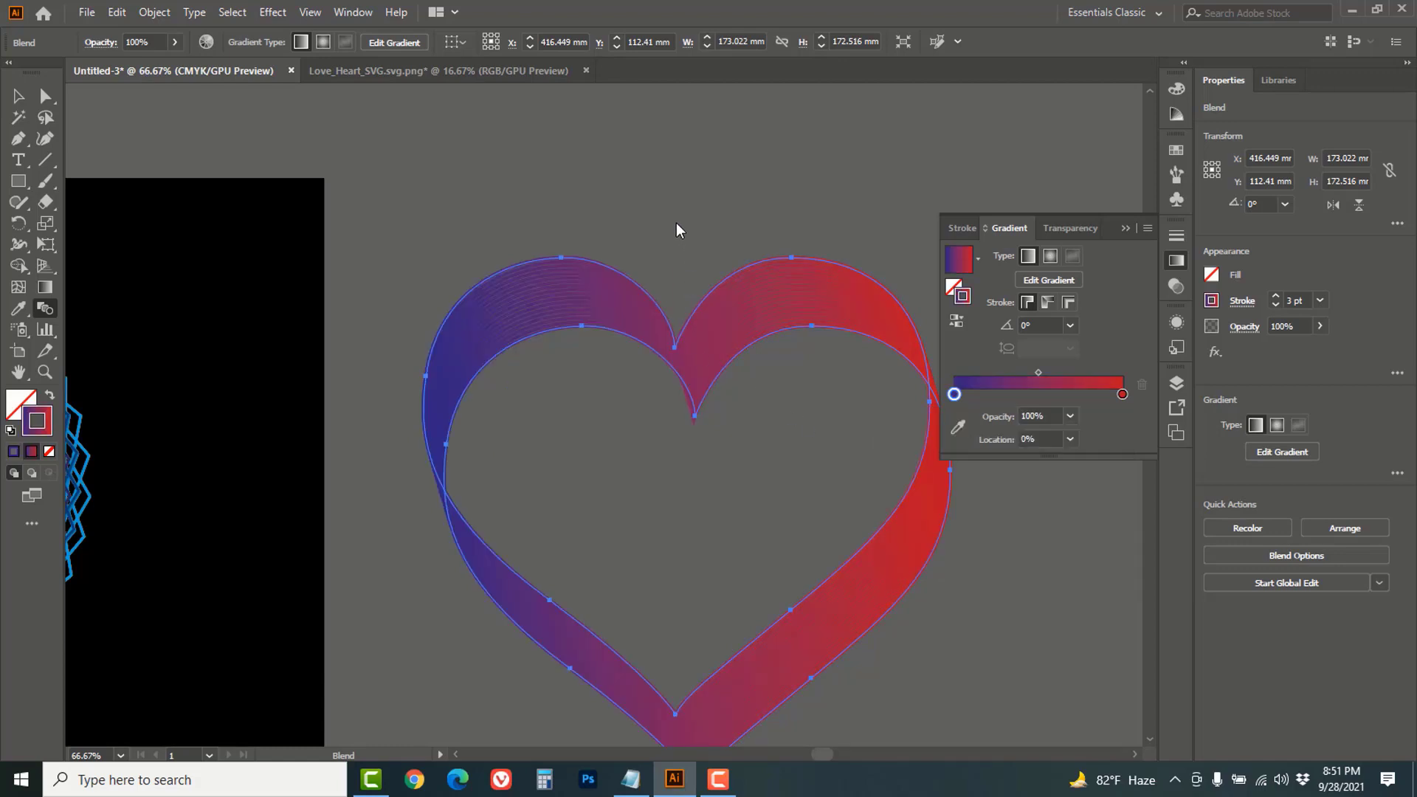
- Draw a rectangle about 248 × 210 mm around the blended heart, beside the black artboard, and set its stroke to none
{"action": "left_click", "coordinate": [676, 223], "text": "ctrl+alt"}
{"action": "left_click_drag", "start_coordinate": [638, 506], "coordinate": [659, 361]}
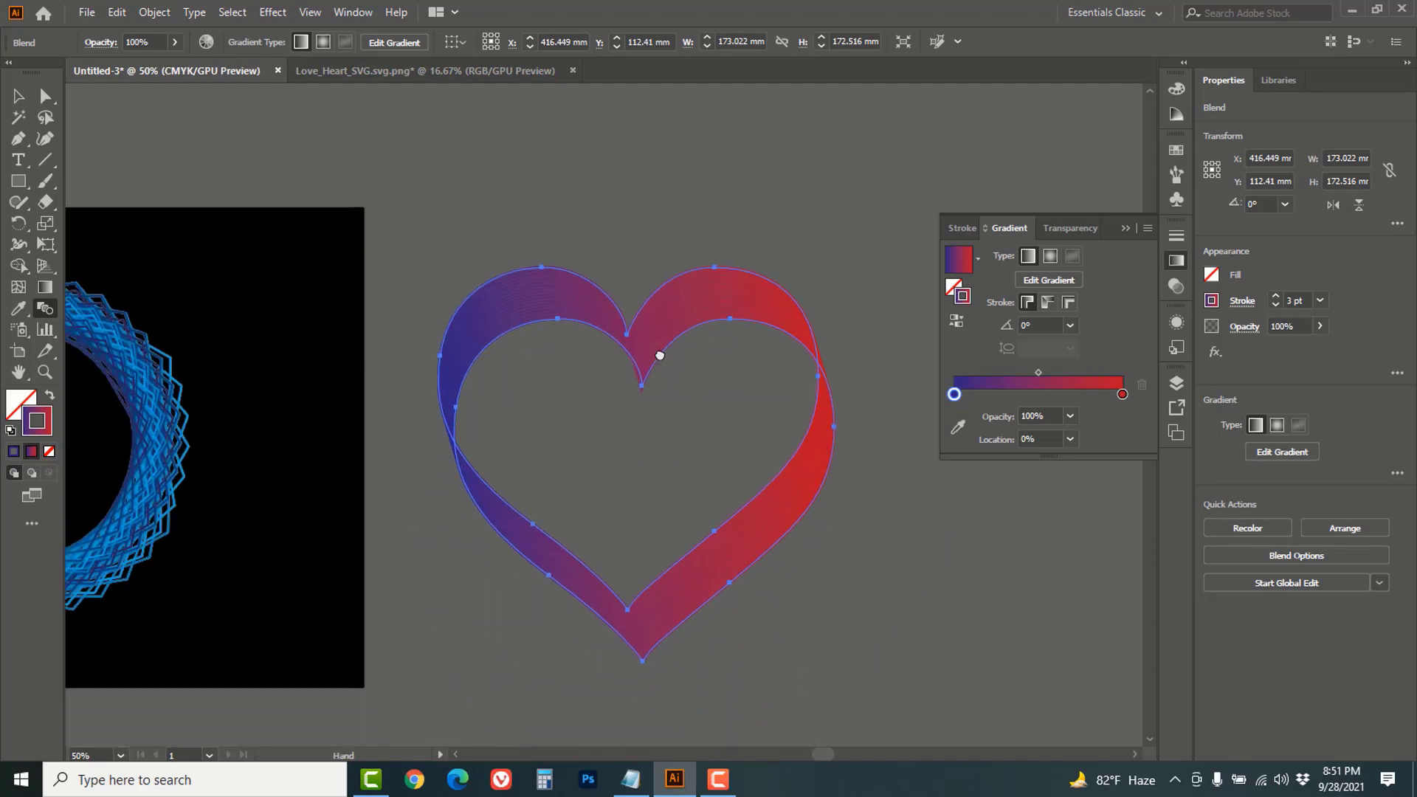
{"action": "left_click", "coordinate": [20, 183]}
{"action": "left_click", "coordinate": [22, 186]}
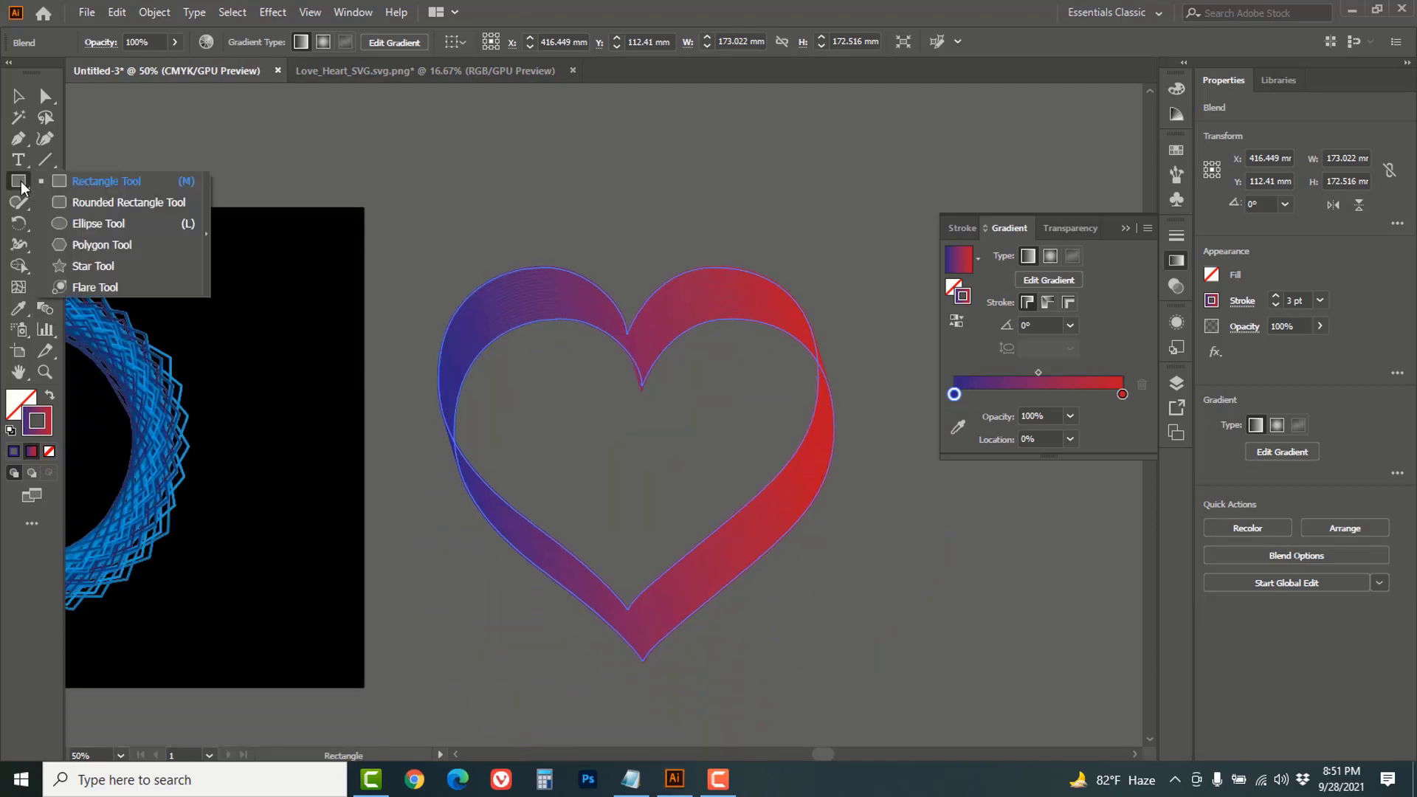
{"action": "left_click", "coordinate": [101, 183]}
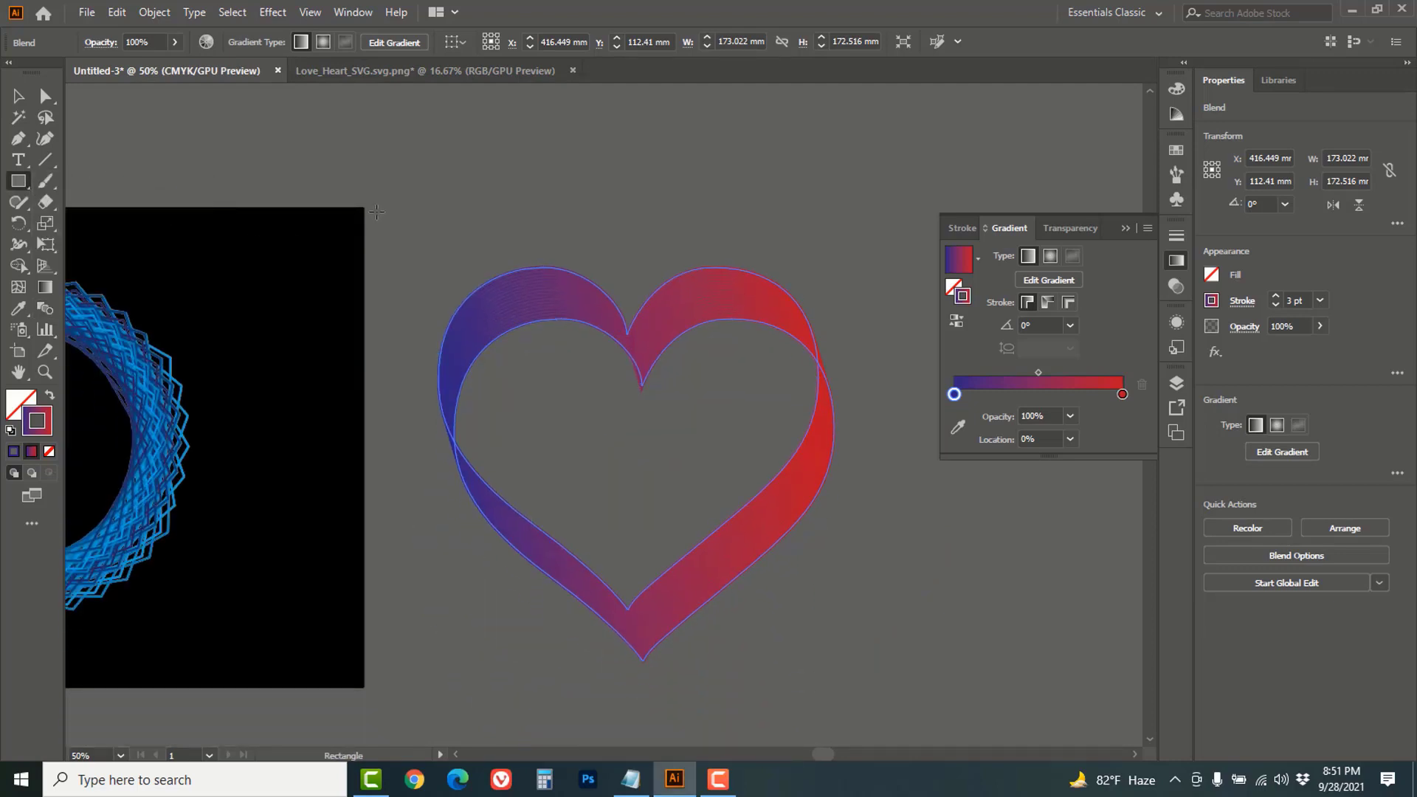
{"action": "left_click_drag", "start_coordinate": [373, 210], "coordinate": [937, 690]}
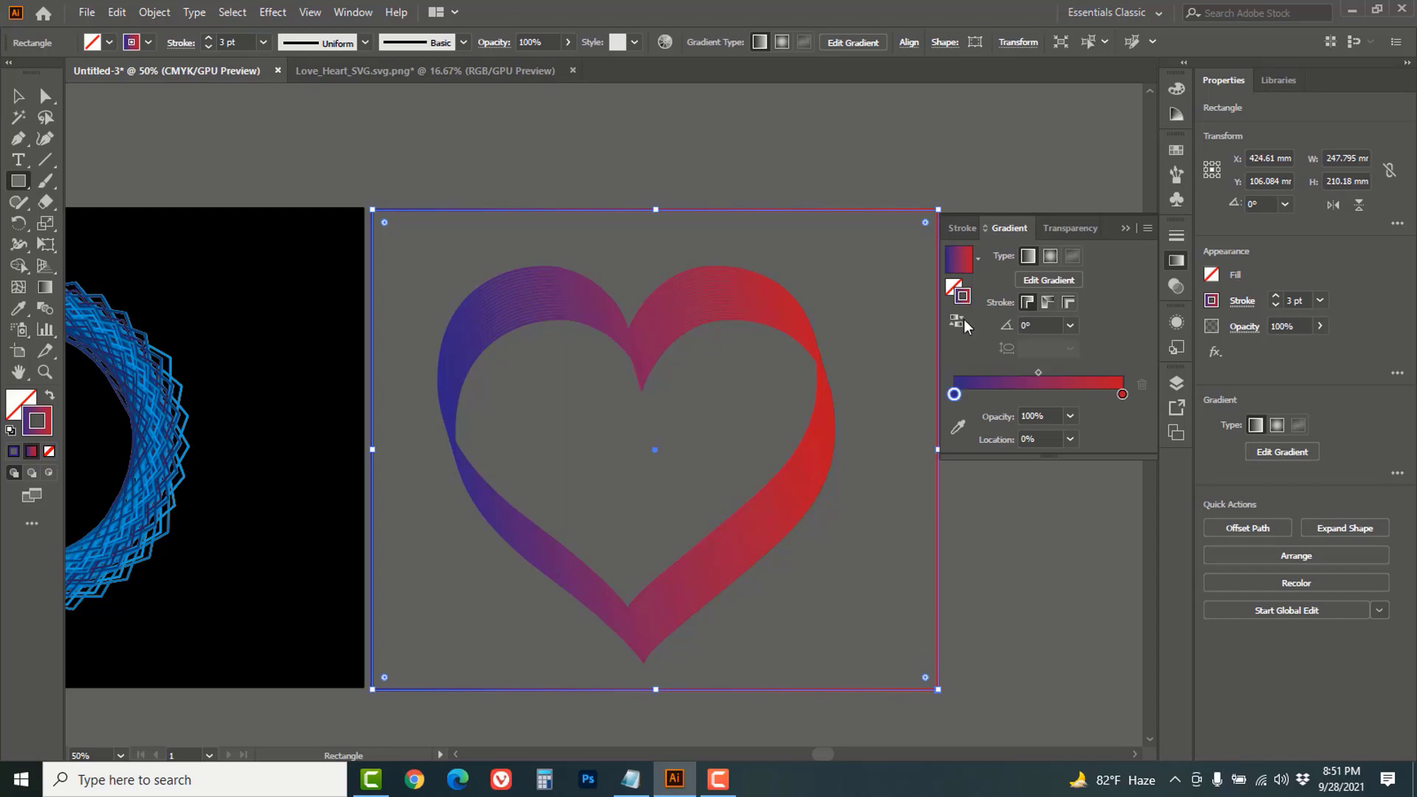
{"action": "left_click", "coordinate": [50, 451]}
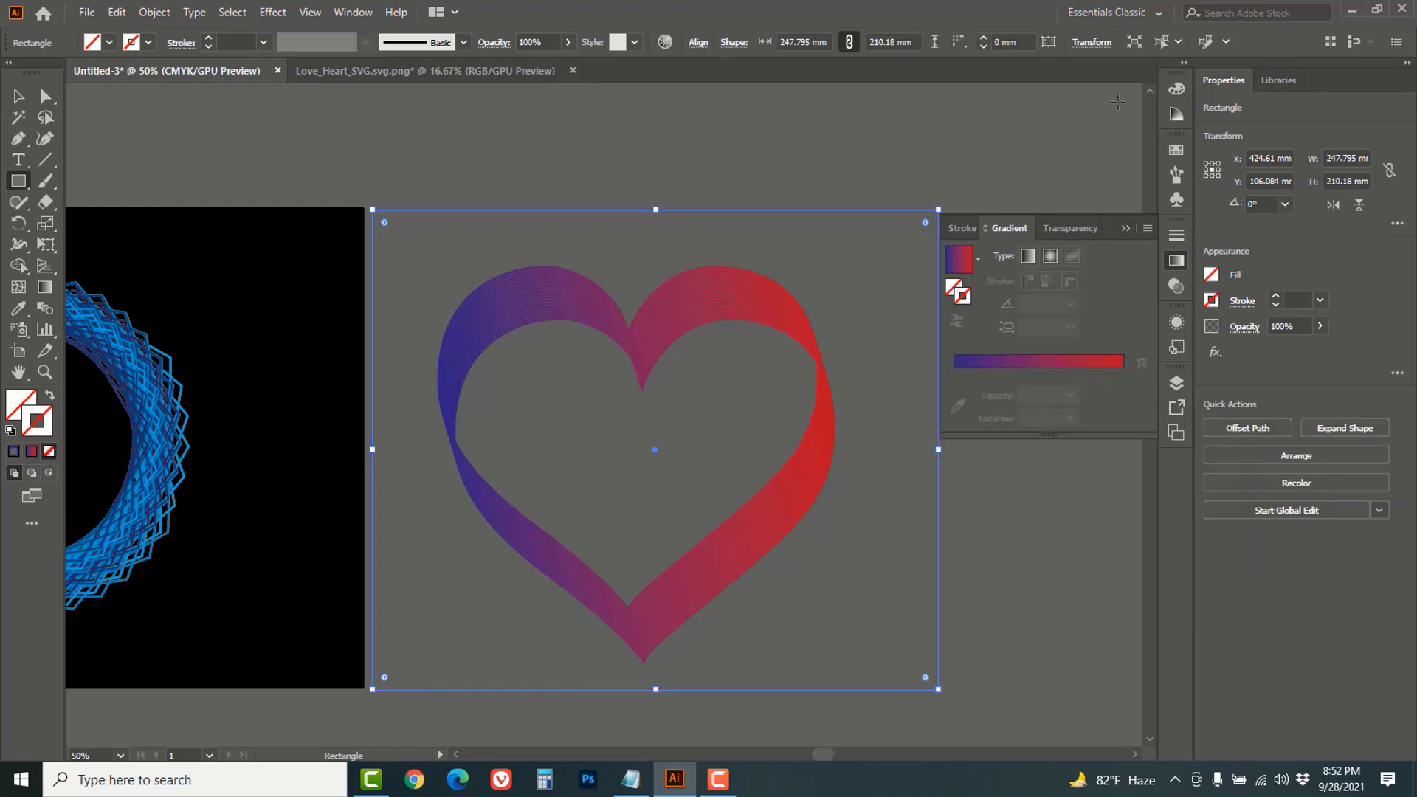
- Fill the rectangle with white and send it to the back behind the blended heart
{"action": "left_click", "coordinate": [1176, 88]}
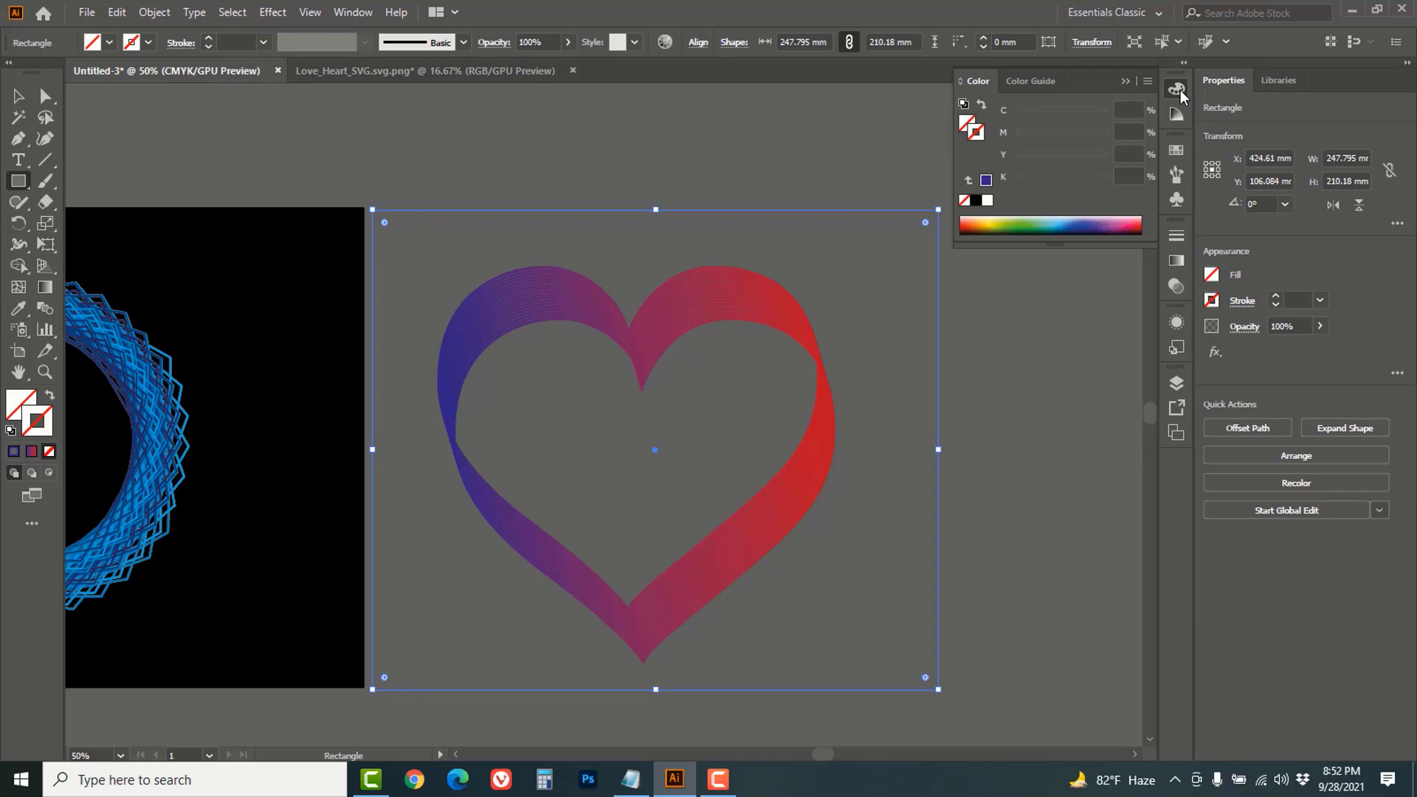
{"action": "left_click", "coordinate": [968, 123]}
{"action": "left_click", "coordinate": [988, 201]}
{"action": "right_click", "coordinate": [742, 319]}
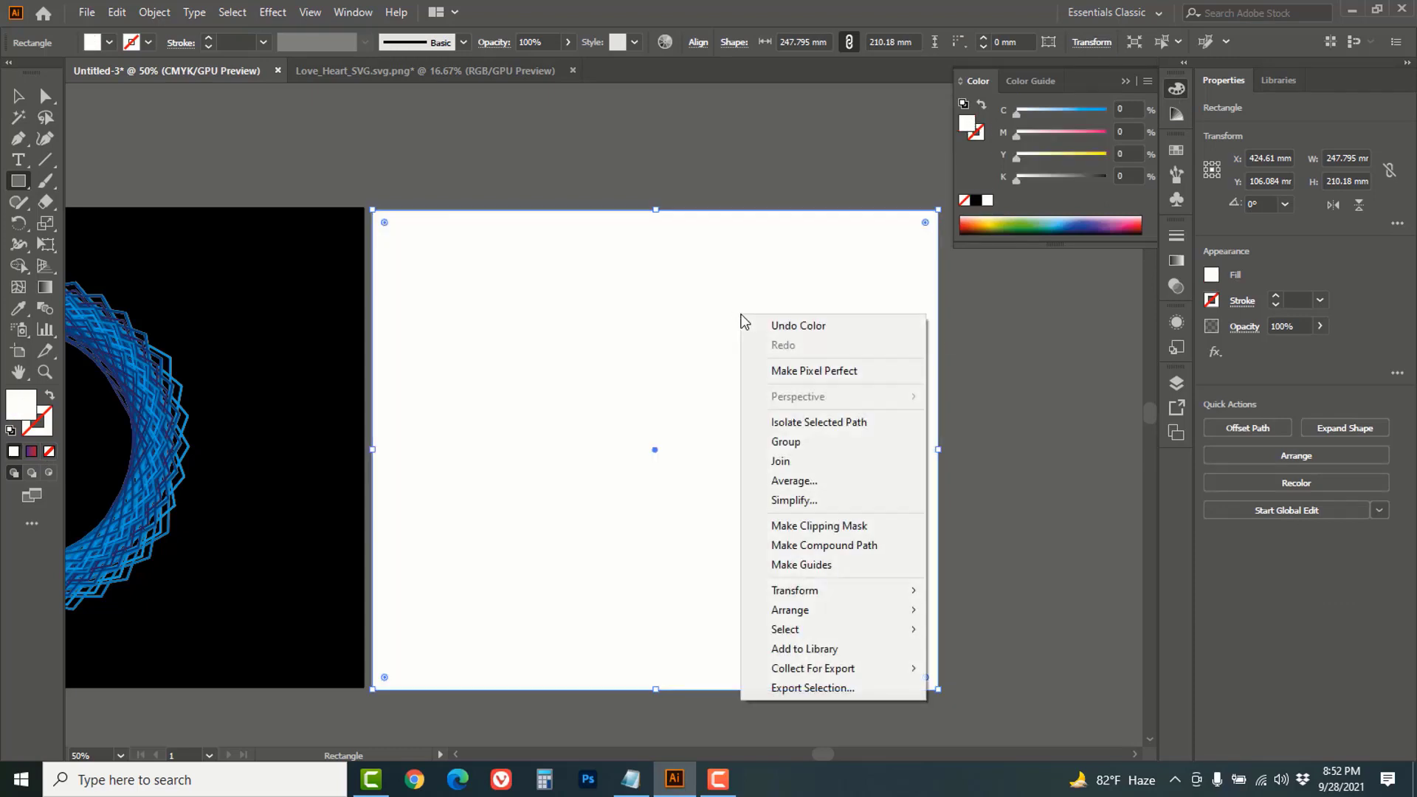
{"action": "mouse_move", "coordinate": [804, 611]}
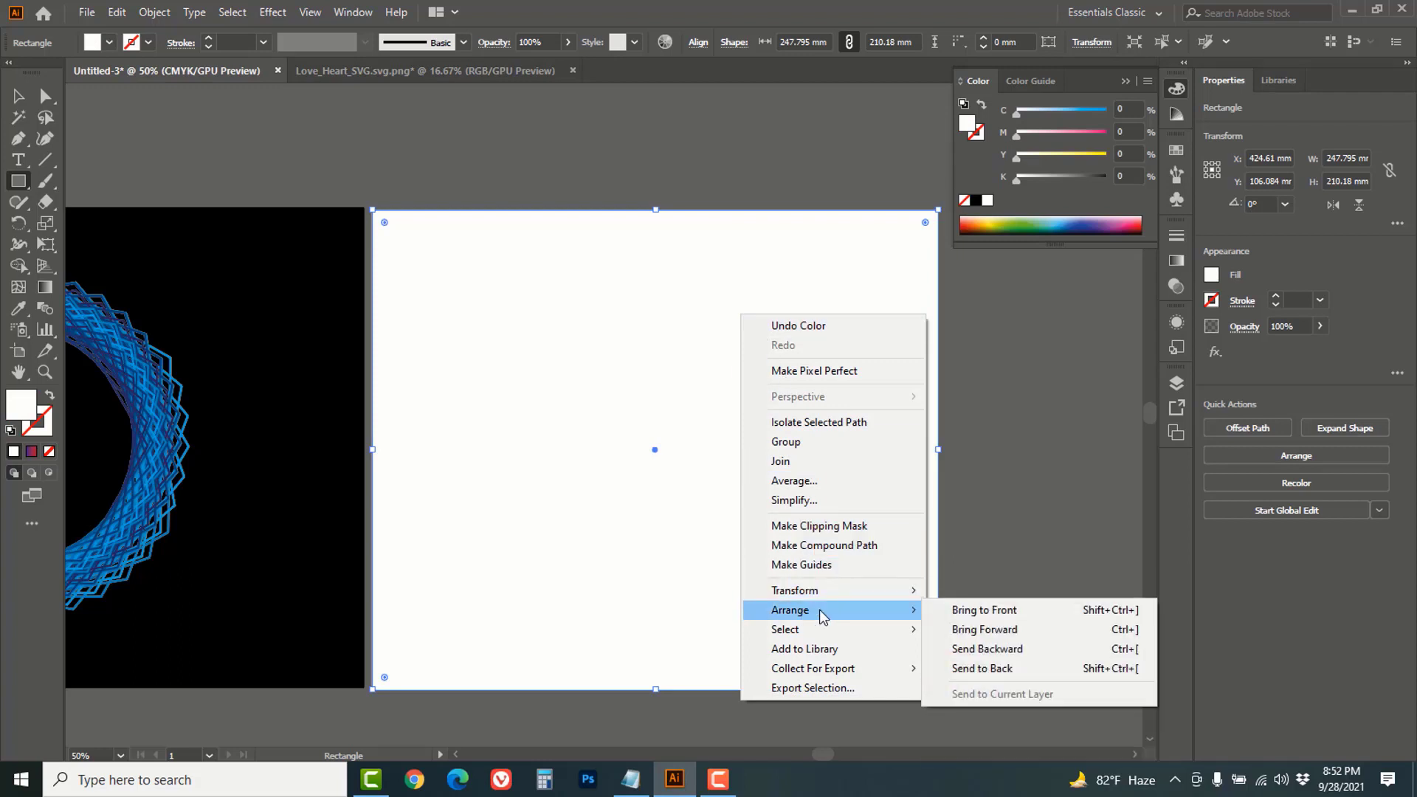
{"action": "left_click", "coordinate": [986, 670]}
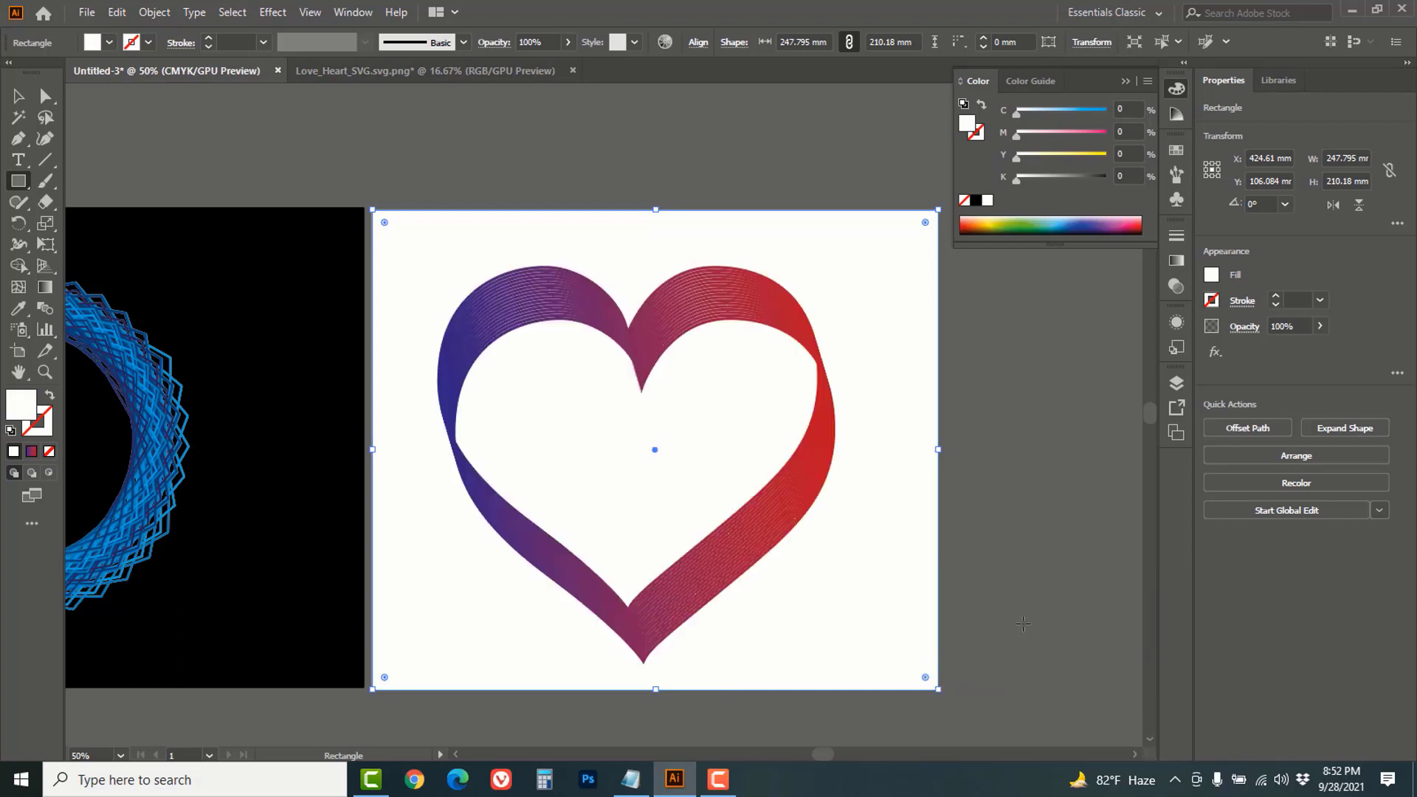
- Try moving the left-side anchor point of the blend's lower heart inward with the Direct Selection tool, and undo that move
{"action": "left_click", "coordinate": [18, 95]}
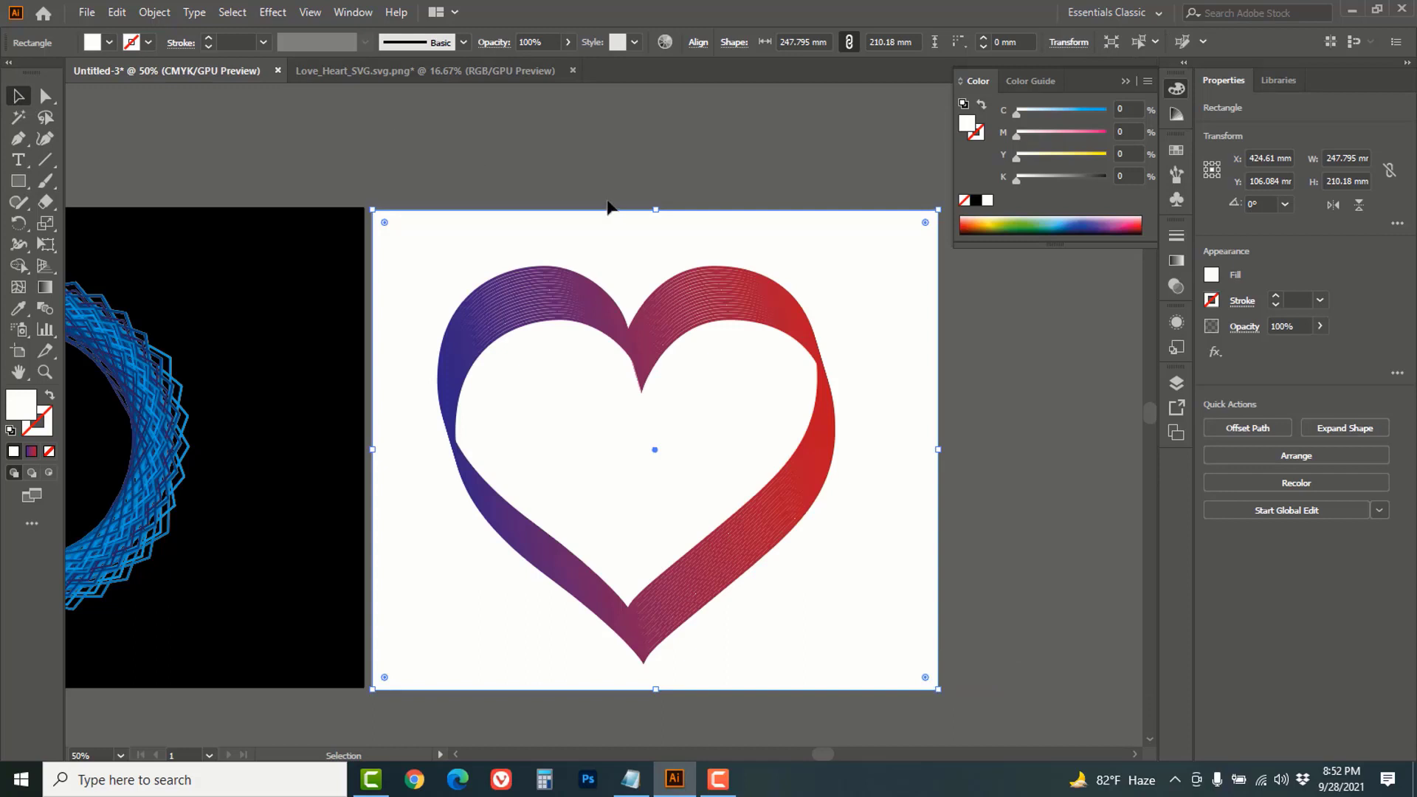
{"action": "left_click_drag", "start_coordinate": [600, 411], "coordinate": [658, 404]}
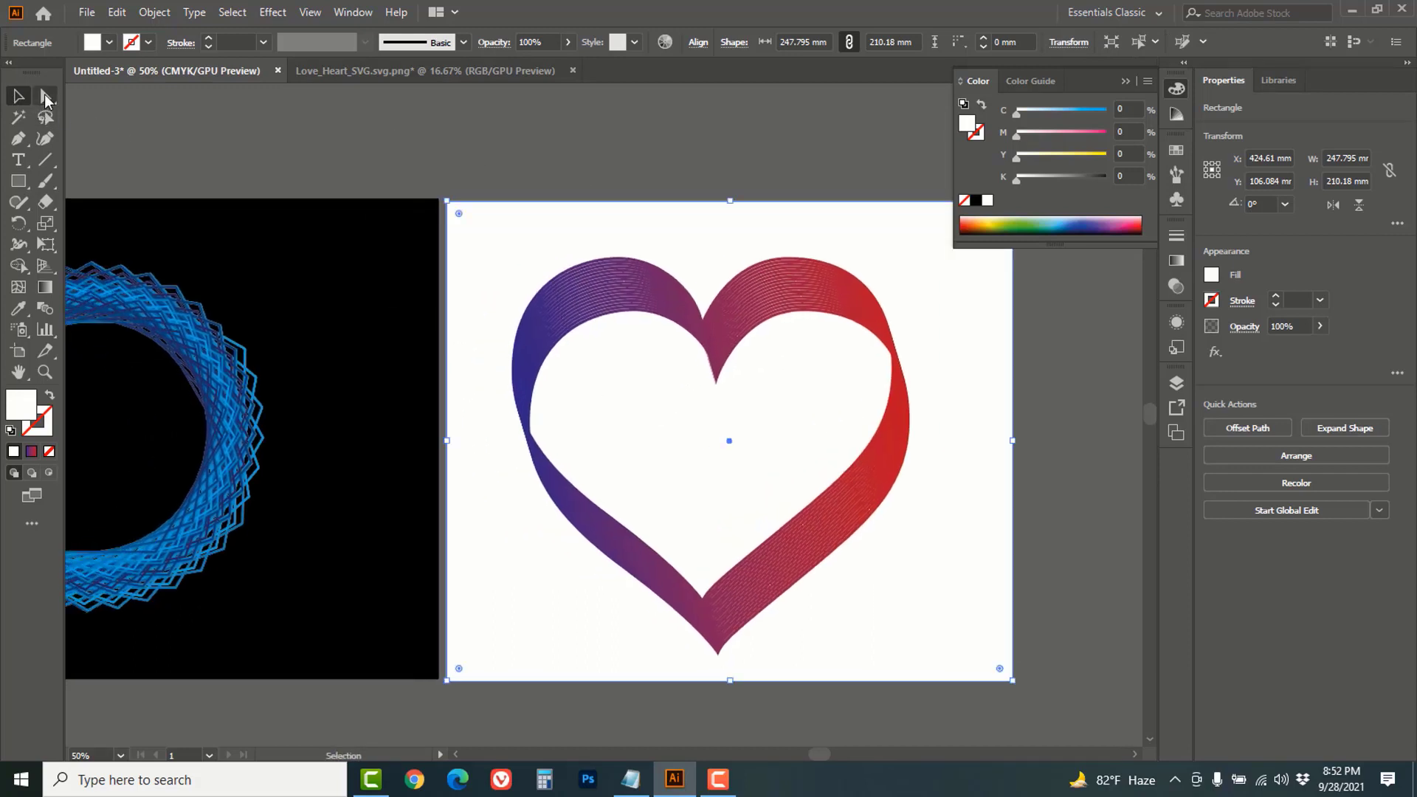
{"action": "left_click", "coordinate": [45, 96]}
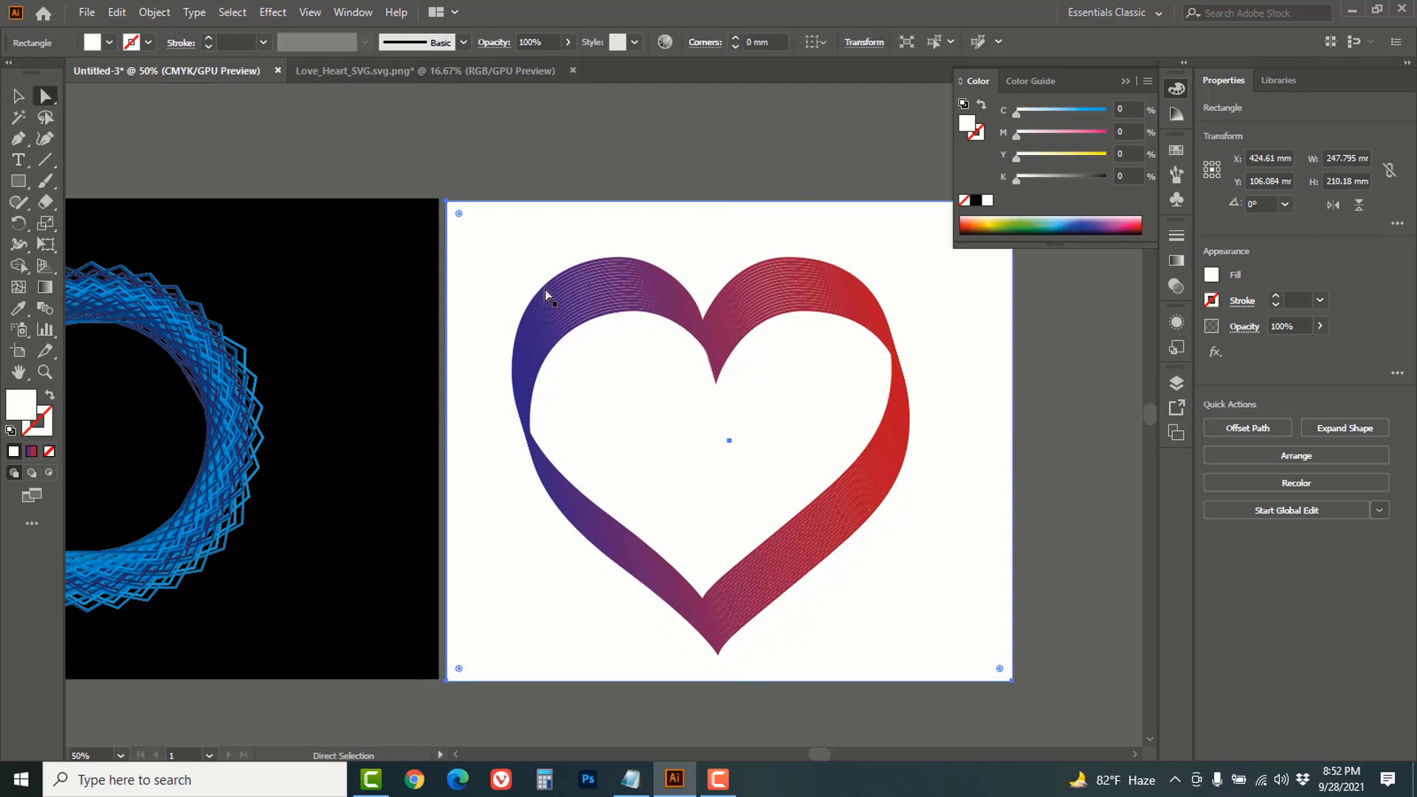
{"action": "left_click", "coordinate": [604, 317]}
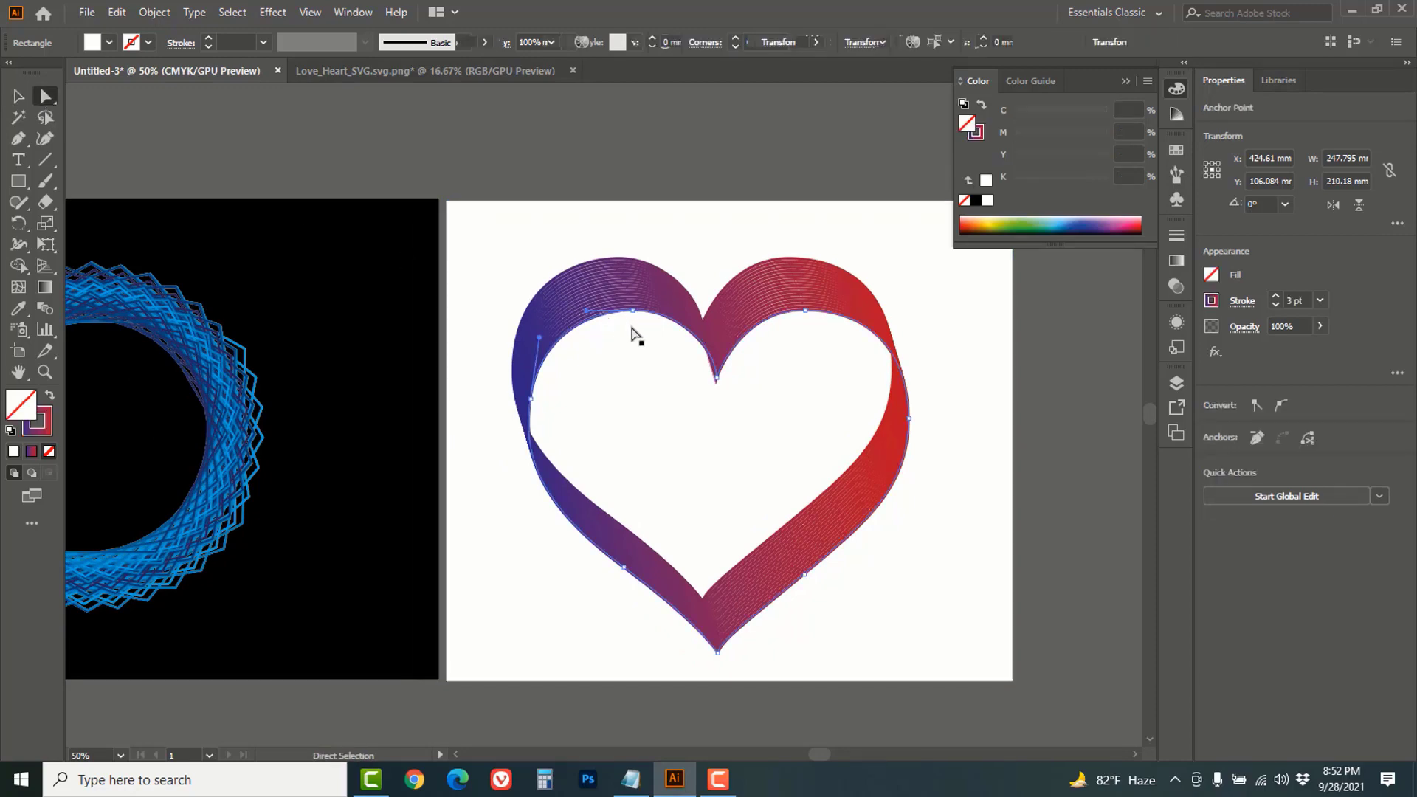
{"action": "left_click_drag", "start_coordinate": [530, 401], "coordinate": [566, 405]}
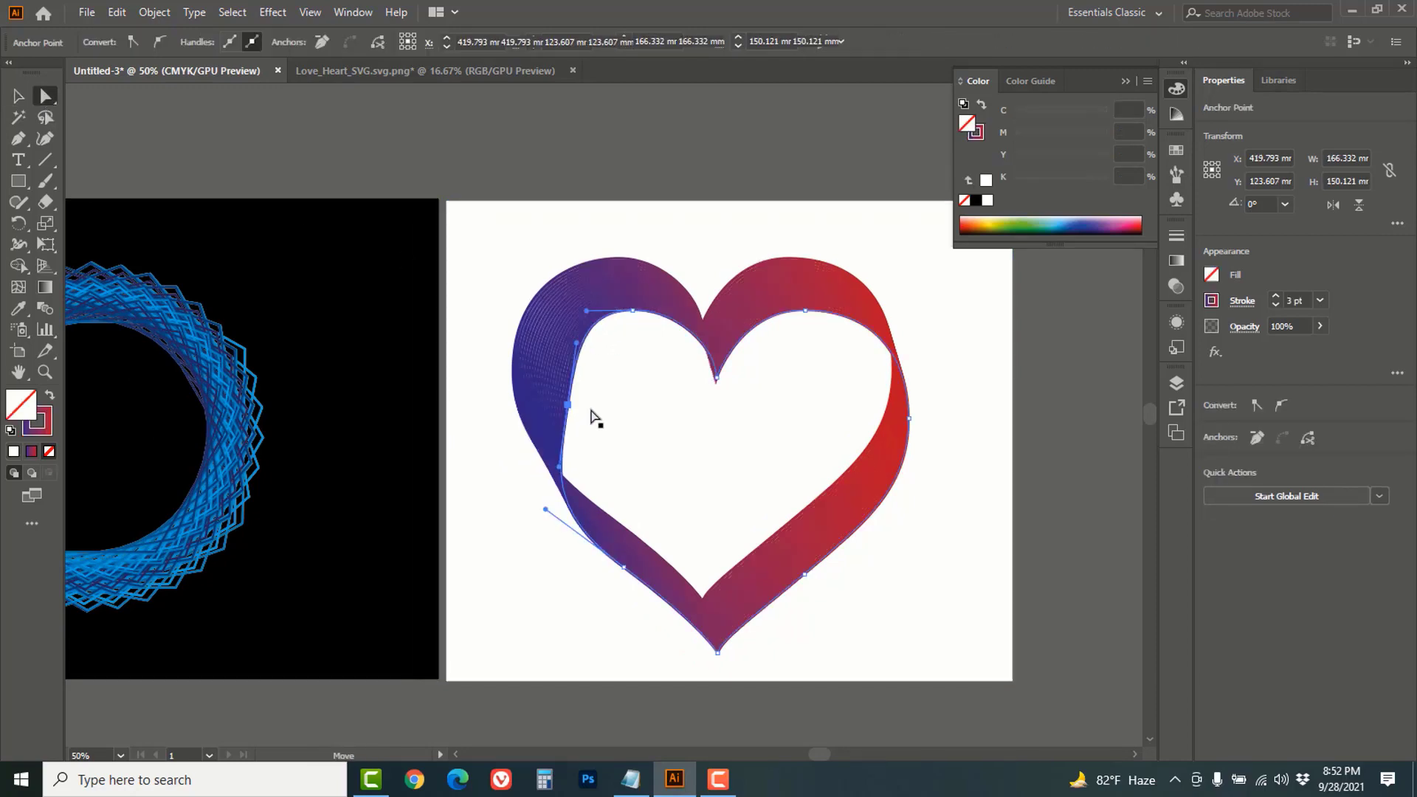
{"action": "key", "text": "ctrl+z"}
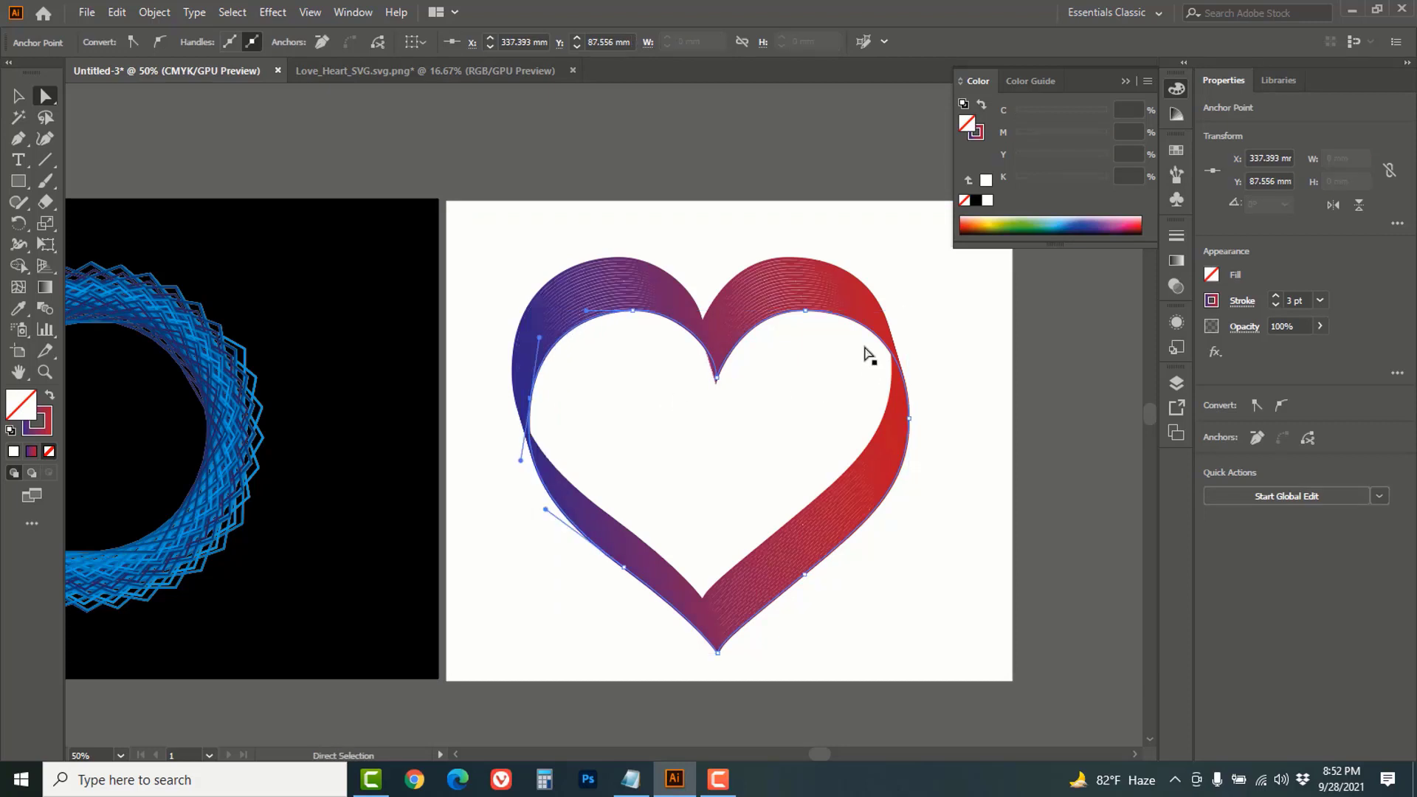
- Pull down the lower heart's right-lobe anchor and bend the upper heart's lower-right edge into an S-curve, spreading the ribbon lines
{"action": "left_click_drag", "start_coordinate": [807, 317], "coordinate": [819, 380]}
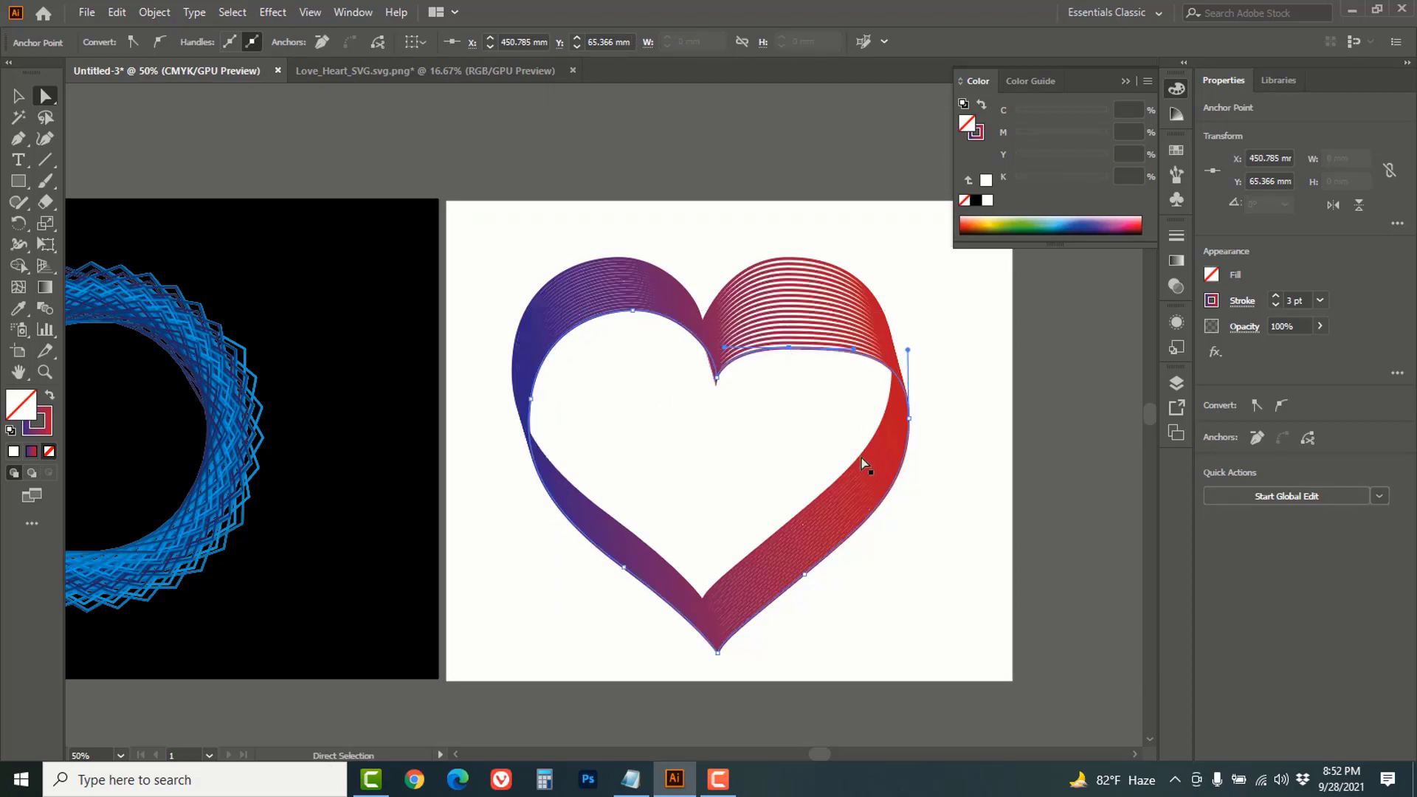
{"action": "left_click", "coordinate": [827, 433]}
{"action": "left_click_drag", "start_coordinate": [827, 434], "coordinate": [827, 435]}
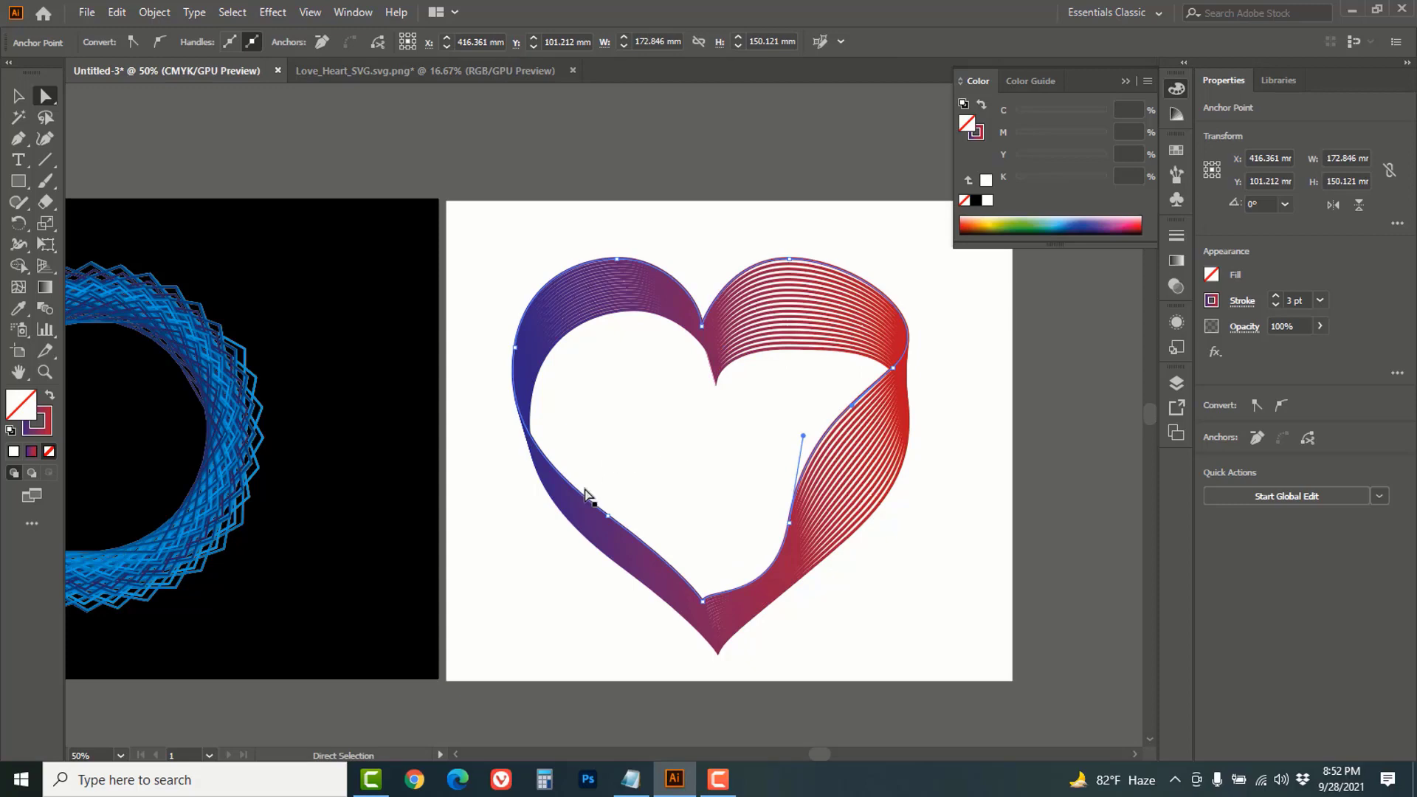
- Bulge the upper heart's lower-left edge inward and pull the lower heart's left-lobe handle down to widen the ribbon
{"action": "mouse_move", "coordinate": [605, 515]}
{"action": "left_mouse_down"}
{"action": "mouse_move", "coordinate": [624, 499]}
{"action": "mouse_move", "coordinate": [612, 518]}
{"action": "mouse_move", "coordinate": [615, 507]}
{"action": "left_mouse_up"}
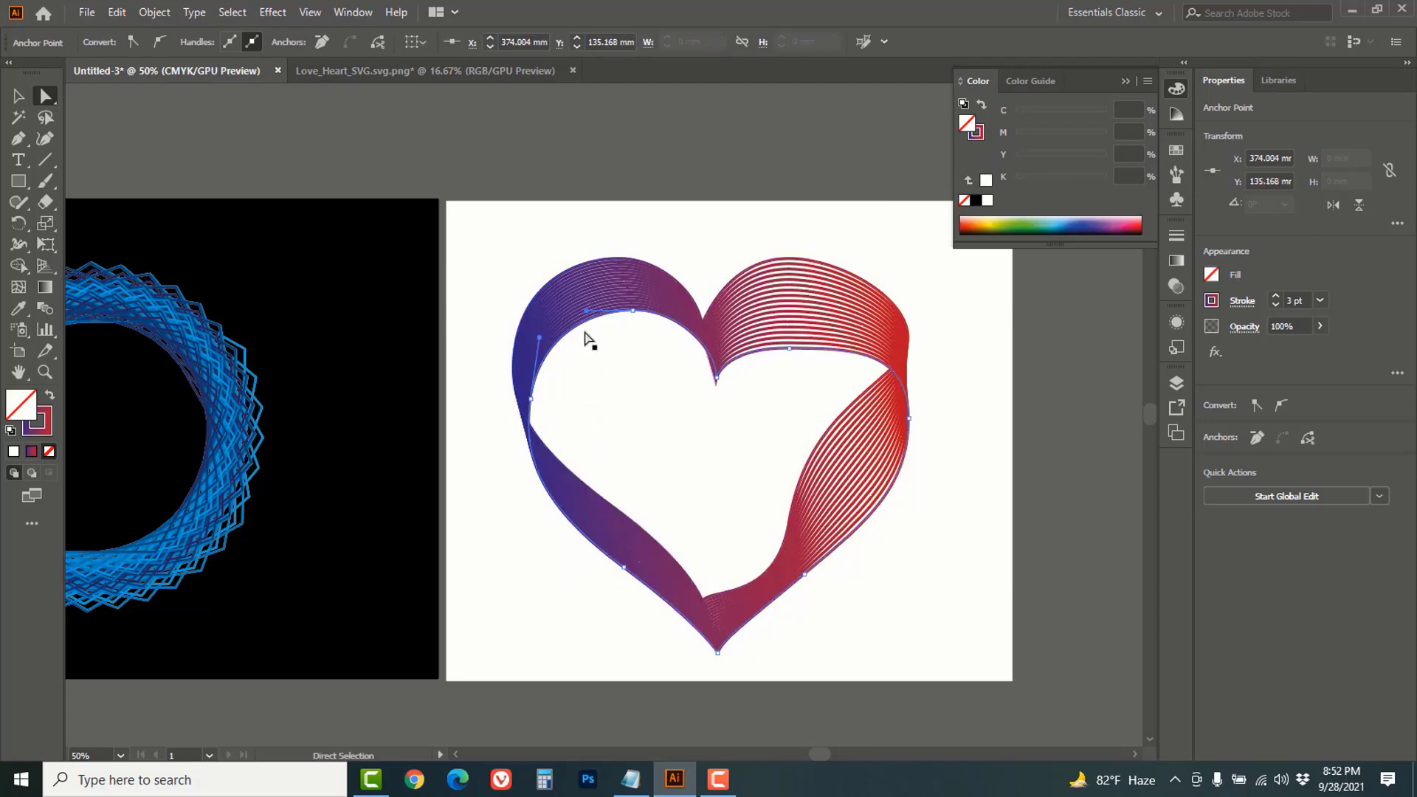
{"action": "left_click_drag", "start_coordinate": [586, 342], "coordinate": [595, 358]}
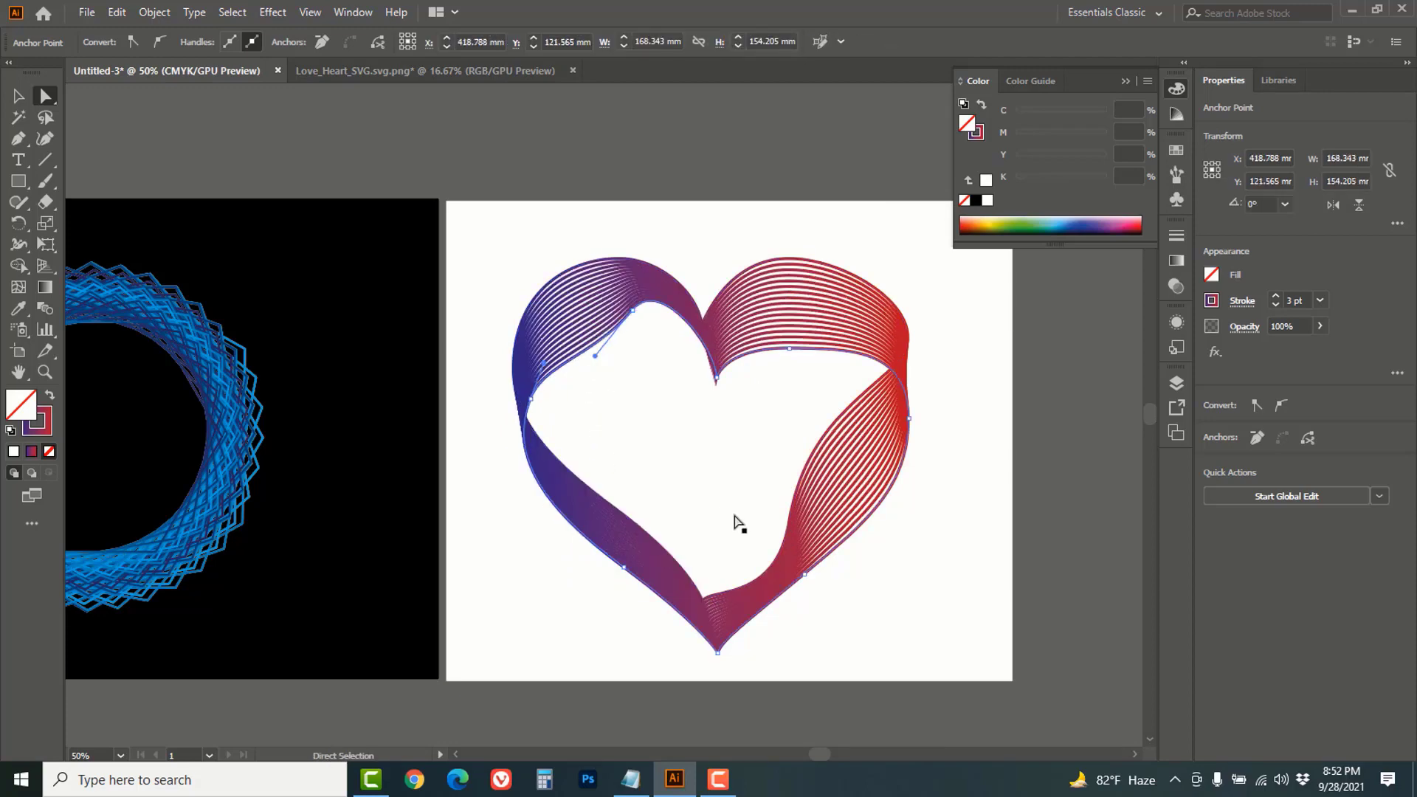
- Raise the lower heart's right-lobe anchor slightly to narrow the ribbon there, and deselect all artwork
{"action": "left_click", "coordinate": [788, 350]}
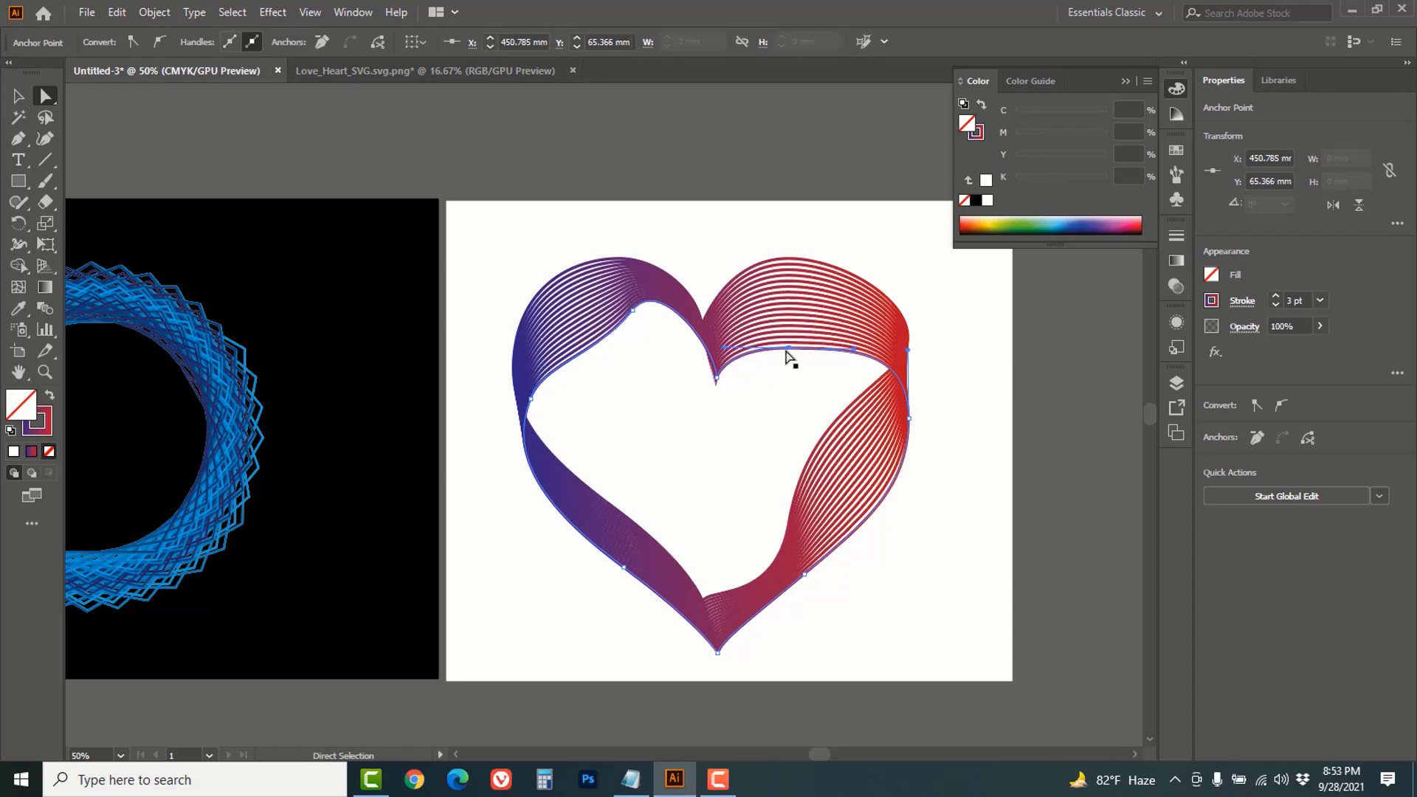
{"action": "left_click_drag", "start_coordinate": [788, 350], "coordinate": [787, 333]}
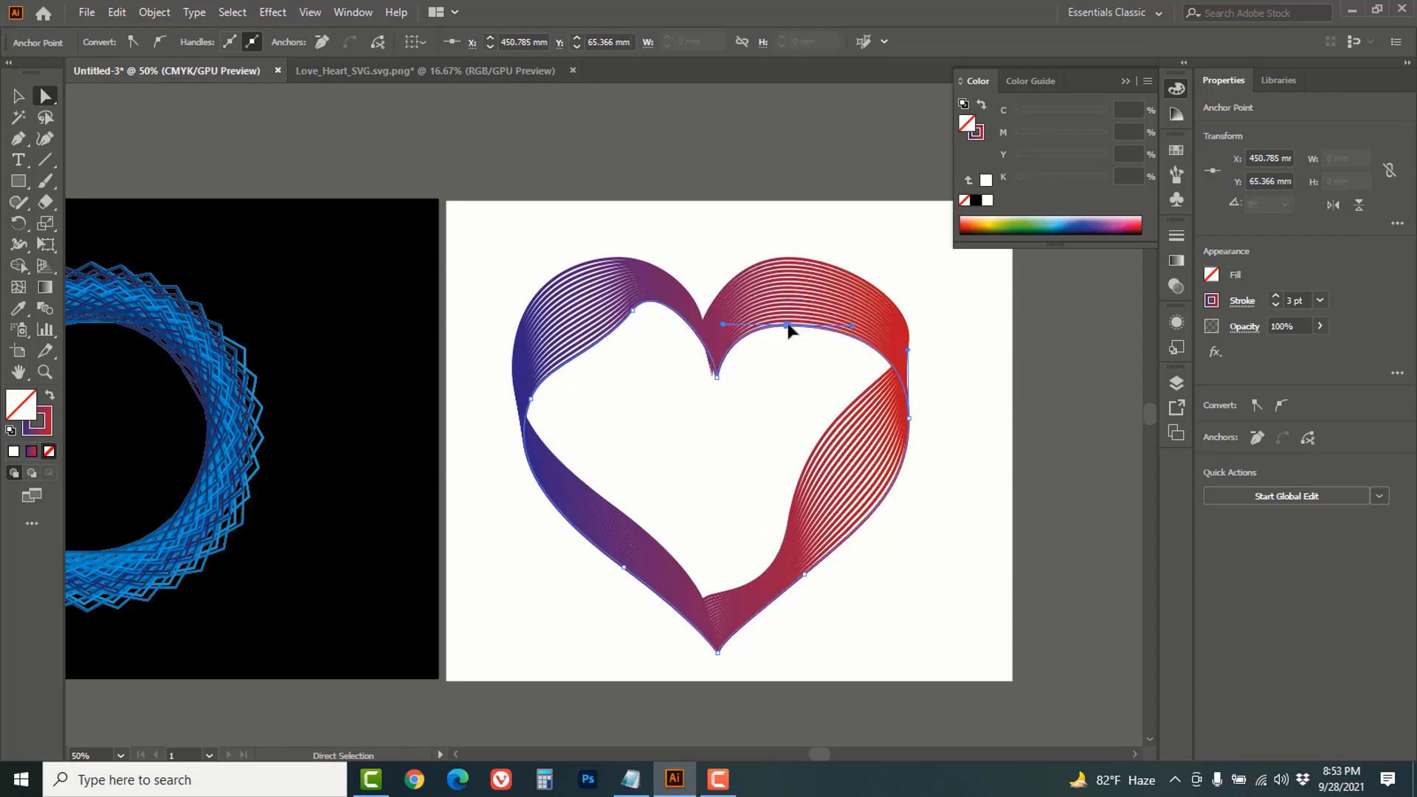
{"action": "left_click", "coordinate": [762, 420]}
{"action": "left_click_drag", "start_coordinate": [585, 506], "coordinate": [702, 539]}
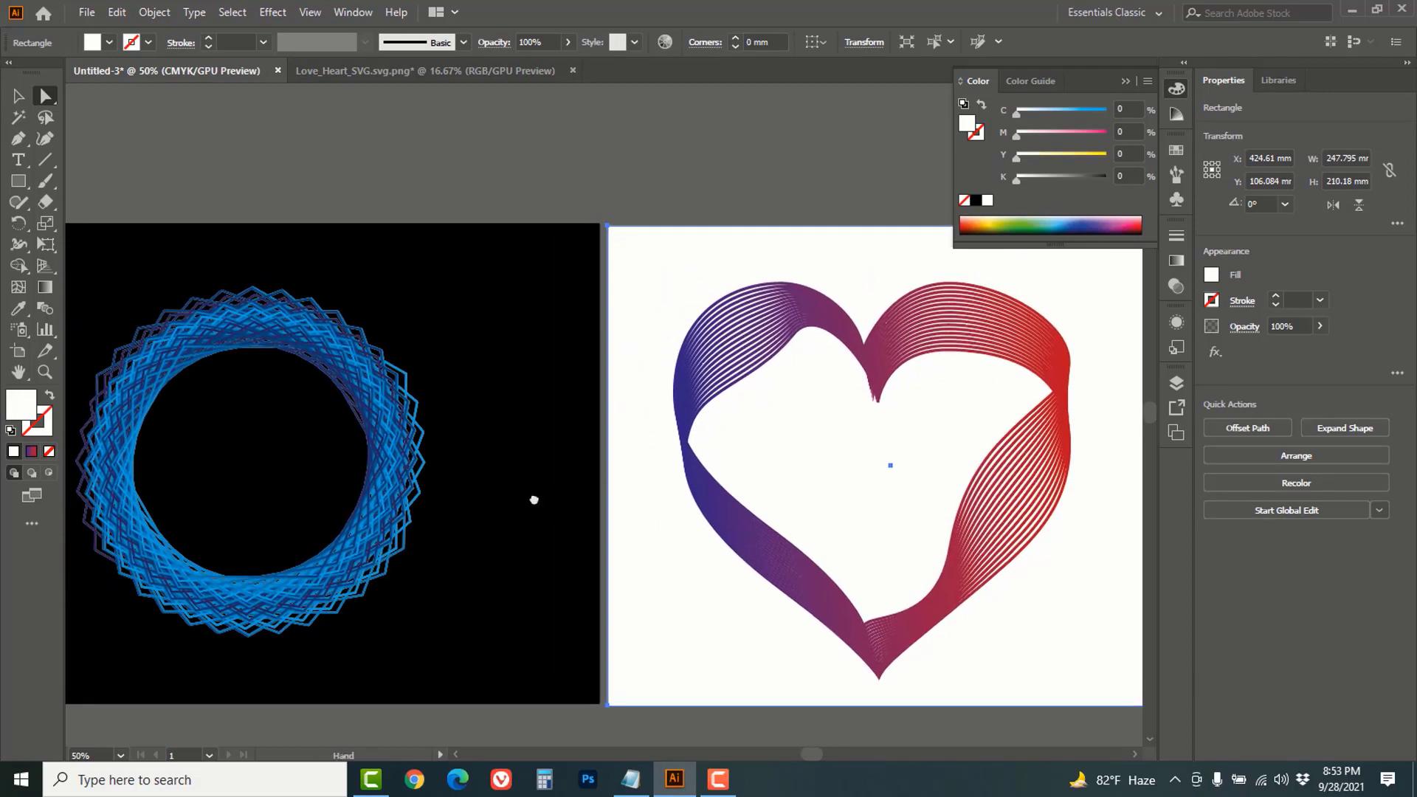
{"action": "left_click_drag", "start_coordinate": [535, 497], "coordinate": [545, 499]}
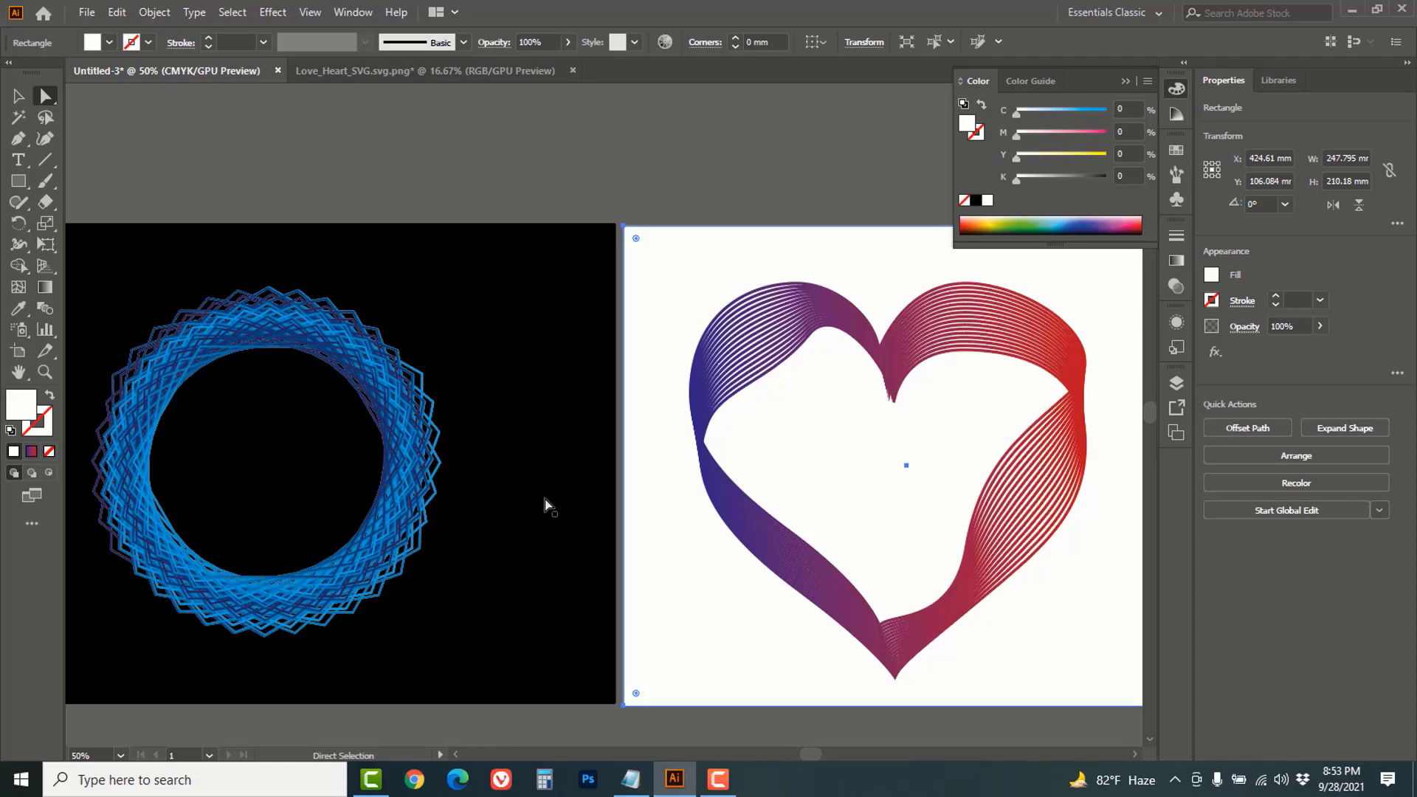
{"action": "left_click", "coordinate": [553, 185]}
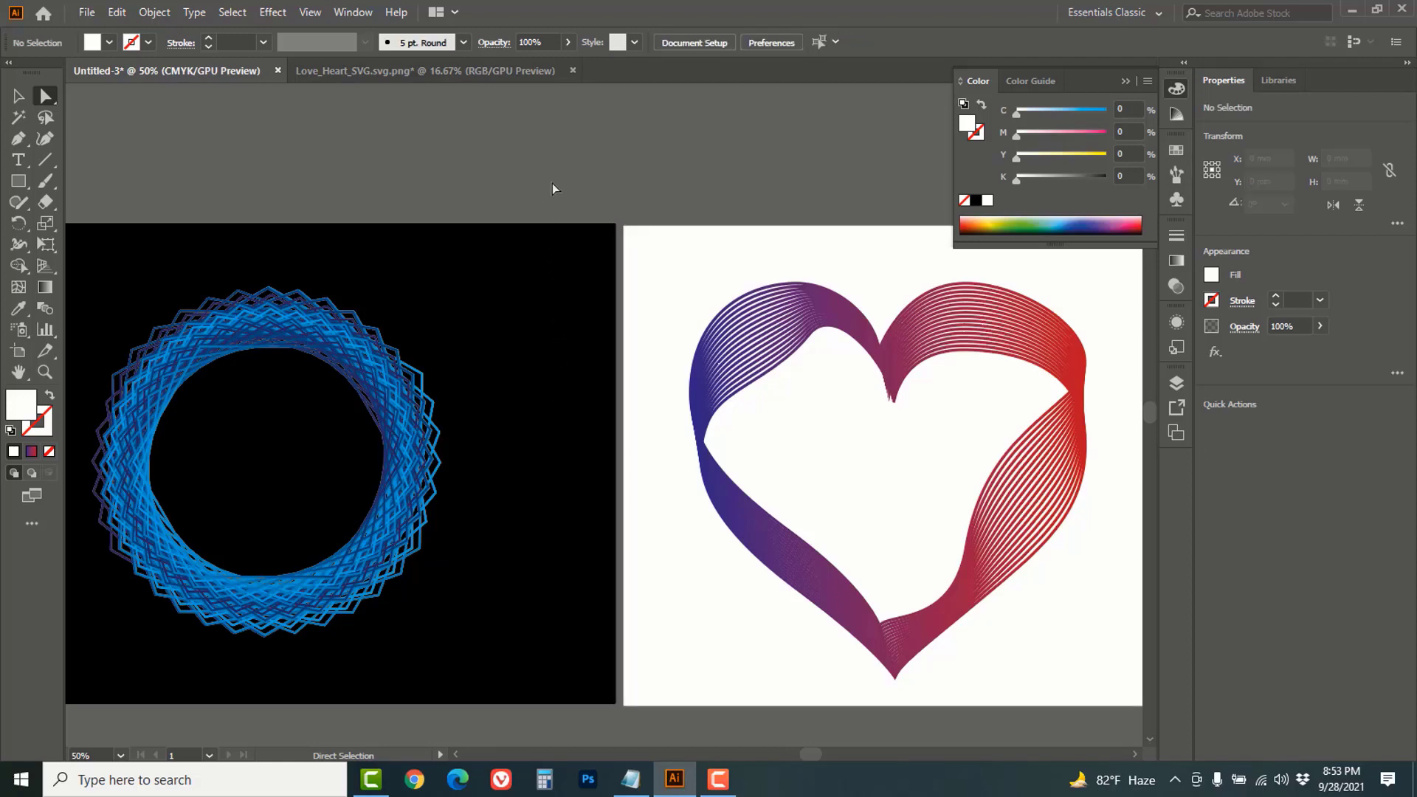